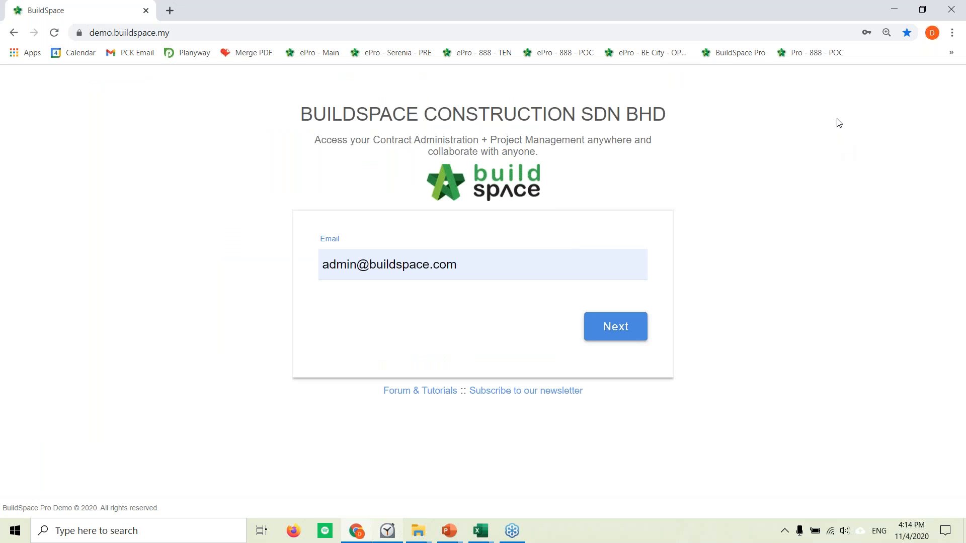
Sign in to the demo site with the prefilled administrator e-mail and saved password.
left_click(591, 336)
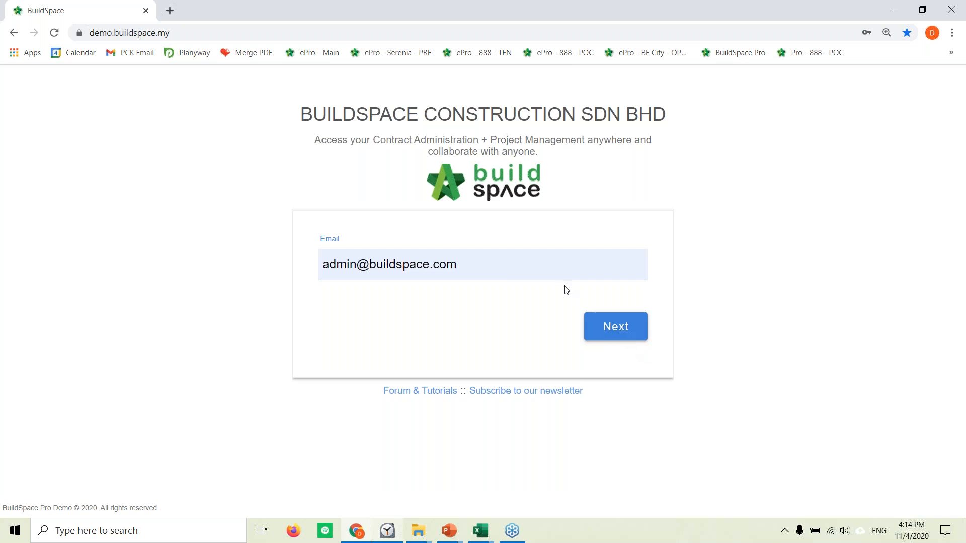
left_click_drag(497, 264, 328, 266)
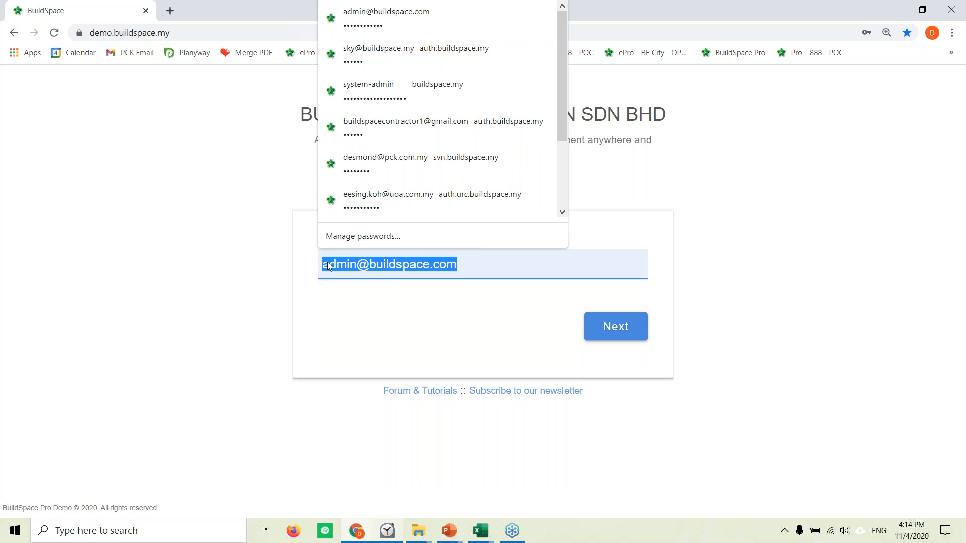
left_click(511, 267)
left_click(710, 295)
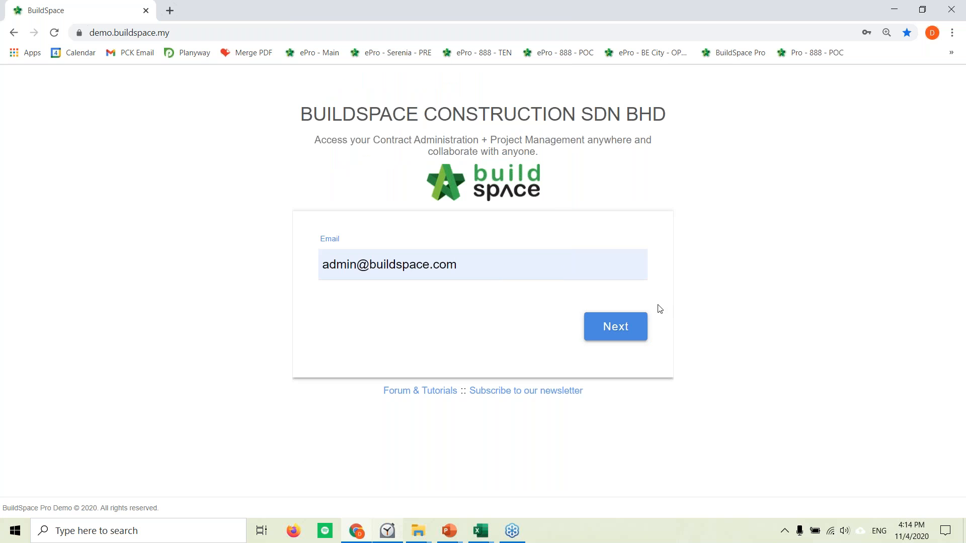
left_click(623, 332)
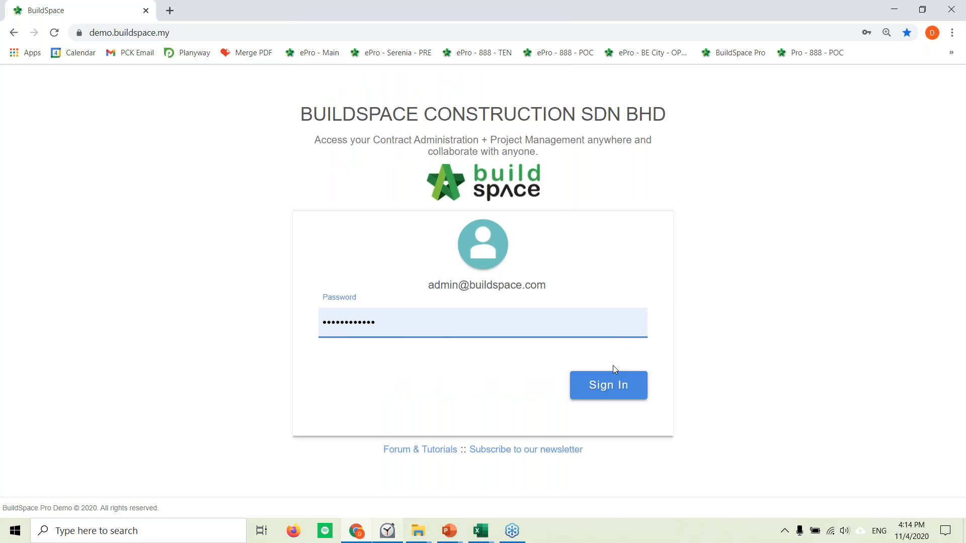
left_click(616, 394)
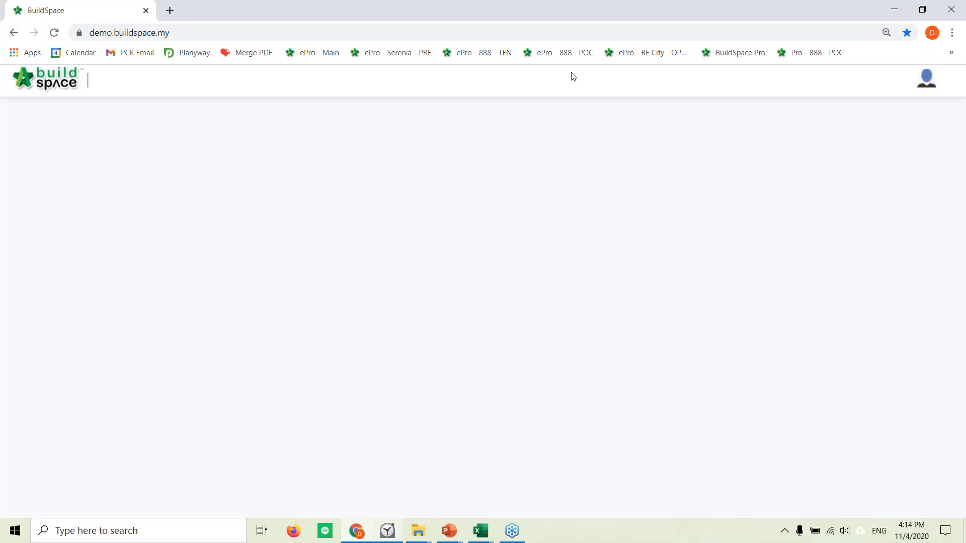
Open the Concrete trade under Materials in the Library Manager's Resources Library.
left_click(40, 86)
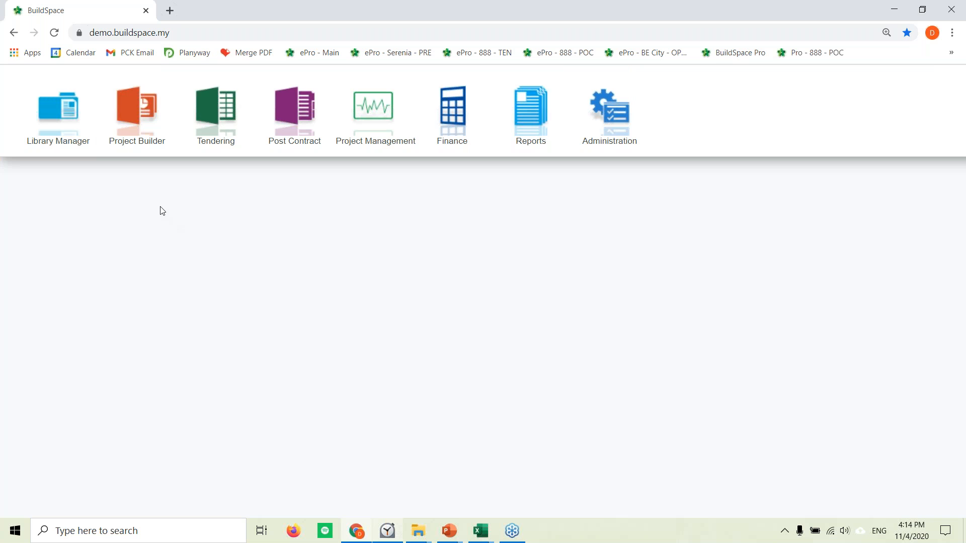
left_click(64, 126)
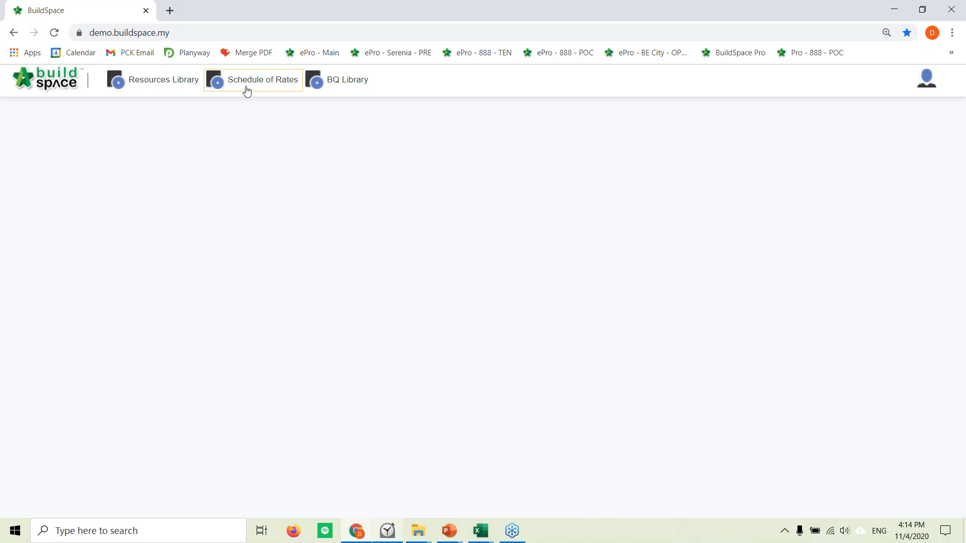
left_click(160, 83)
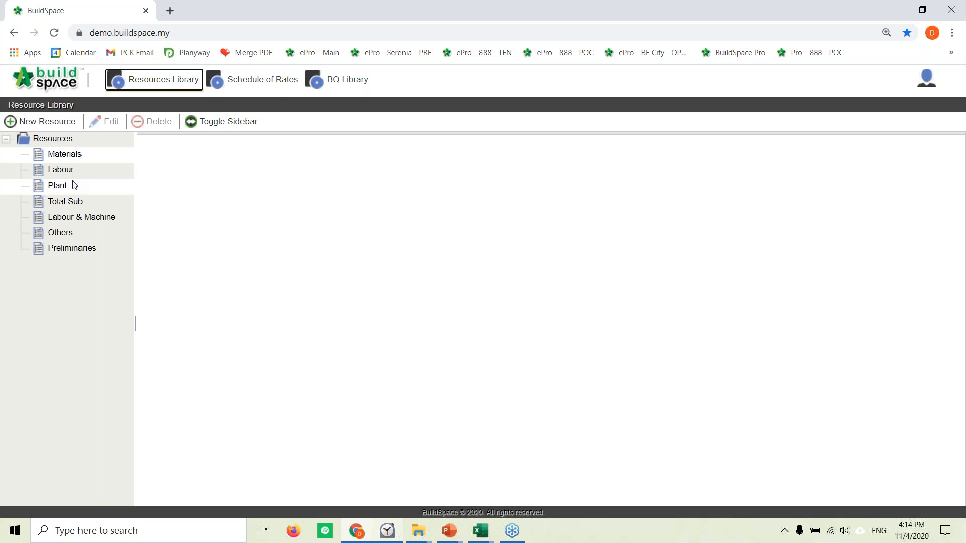
left_click(68, 155)
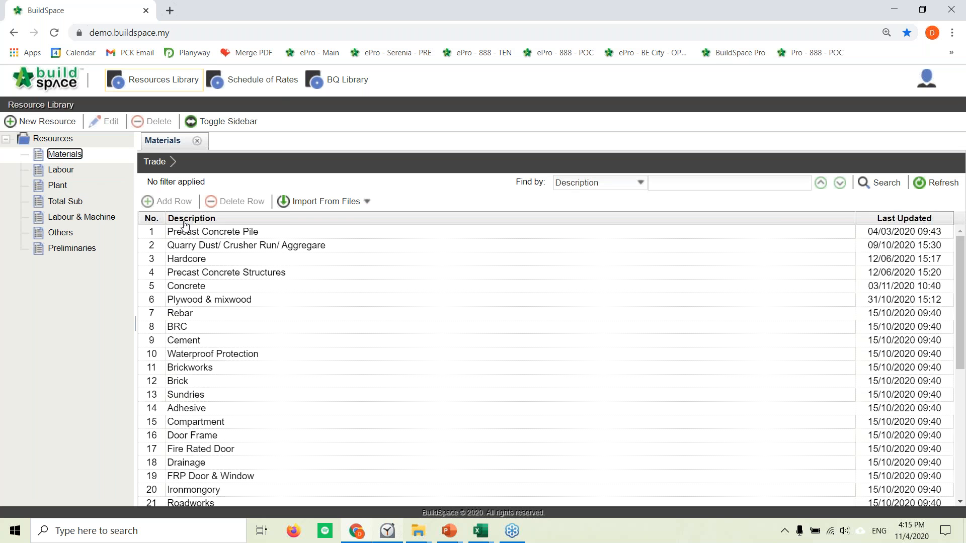
left_click(186, 287)
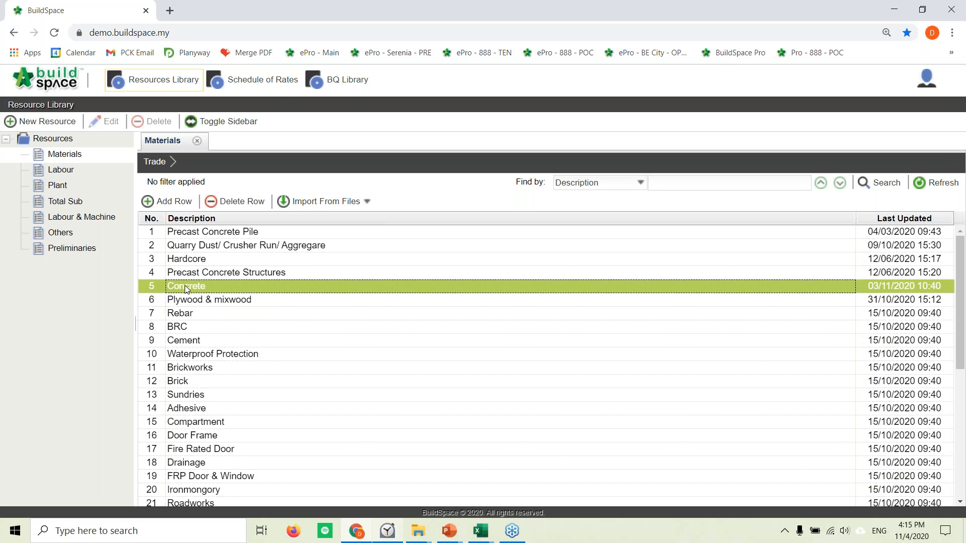
double_click(186, 287)
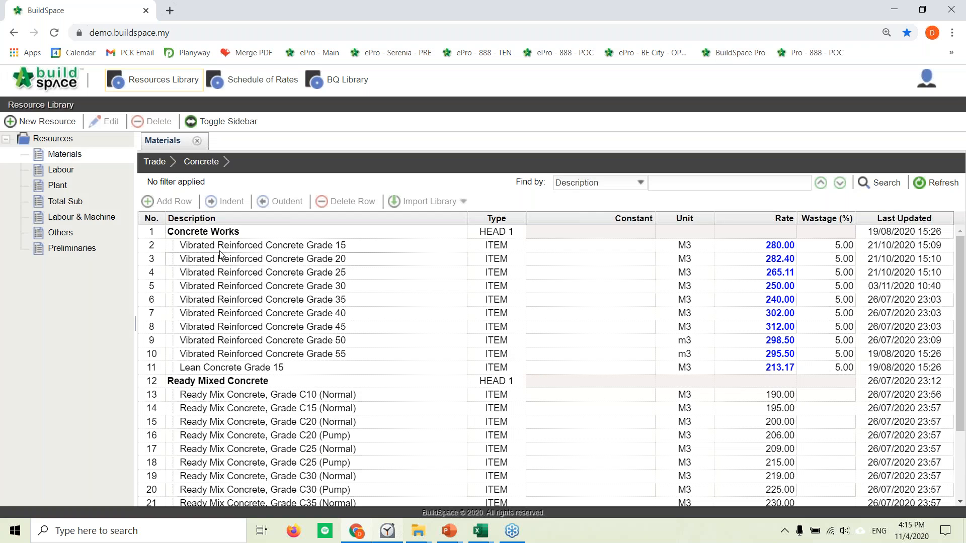
Open the supplier rates for Vibrated Reinforced Concrete Grade 30 and look through the supplier list.
left_click(330, 287)
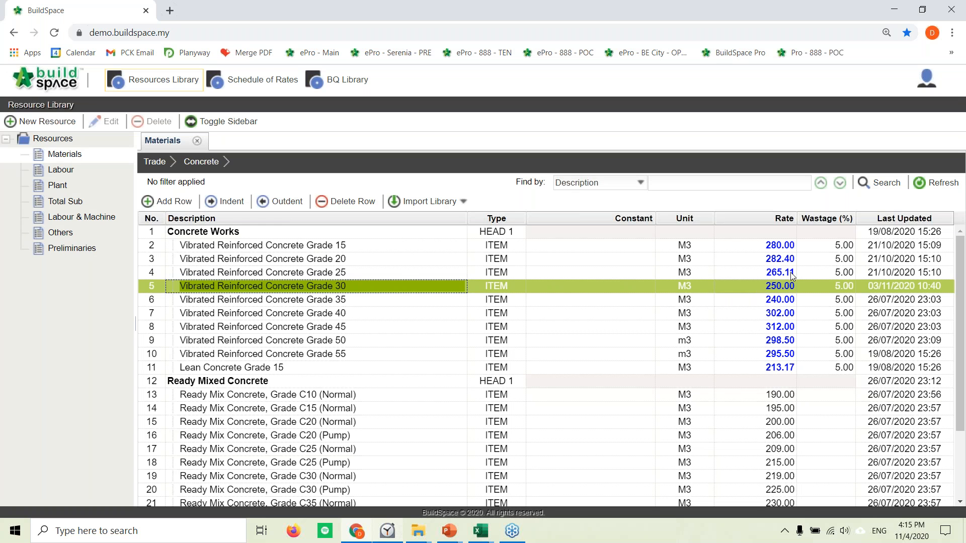
mouse_move(759, 278)
double_click(769, 288)
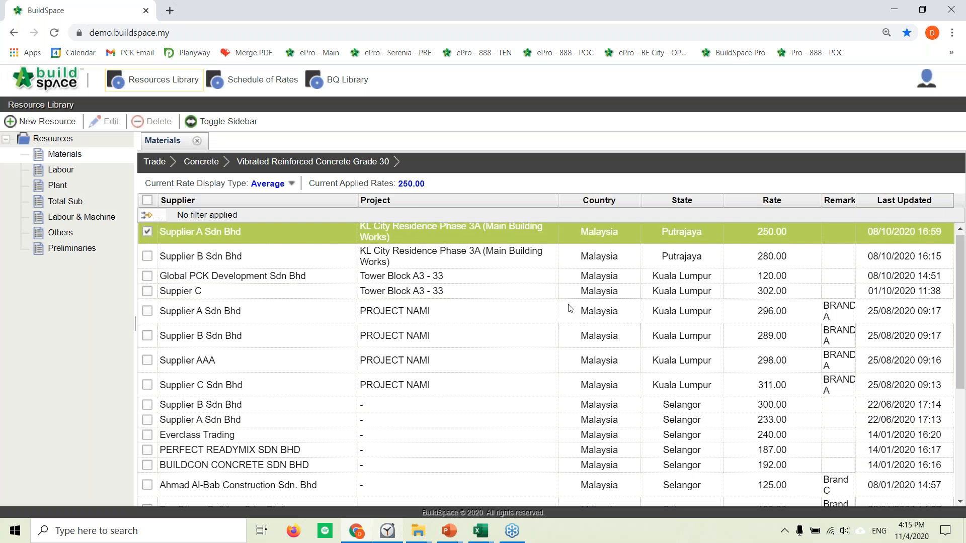
scroll(570, 309, "down", 5)
scroll(570, 309, "down", 2)
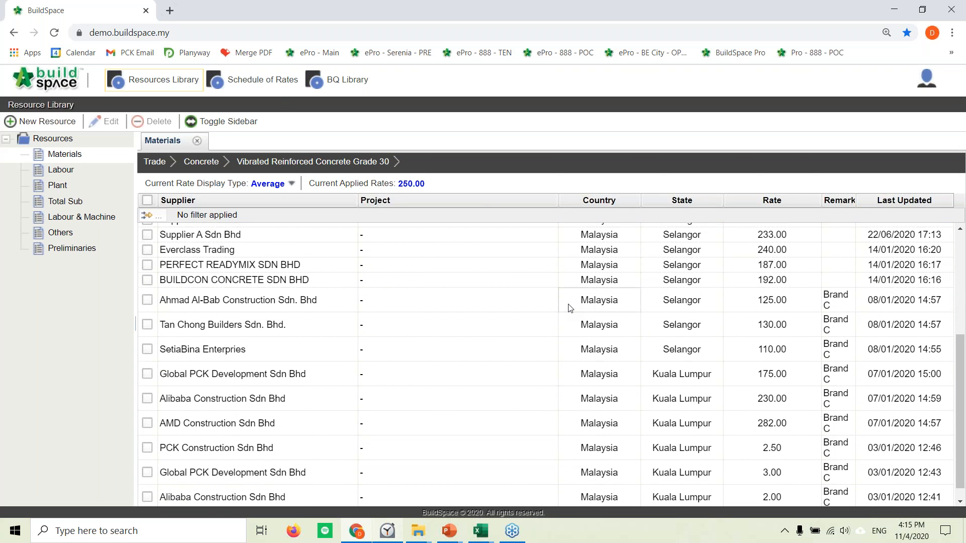
scroll(572, 309, "up", 3)
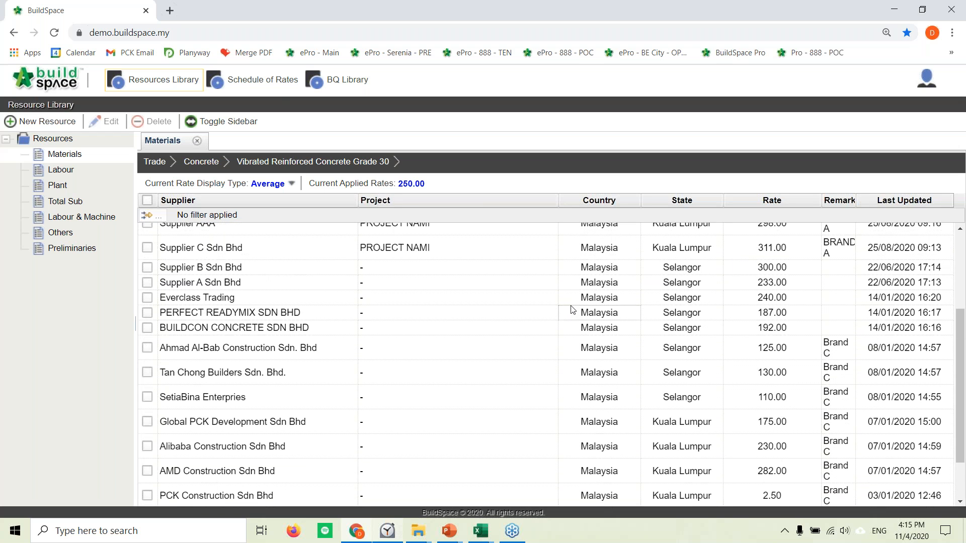
scroll(570, 311, "up", 5)
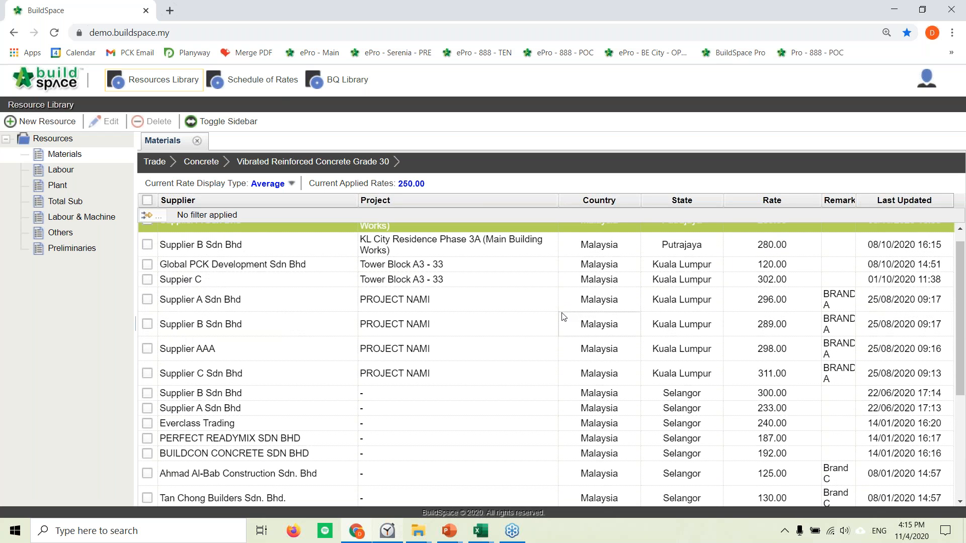
scroll(554, 320, "up", 1)
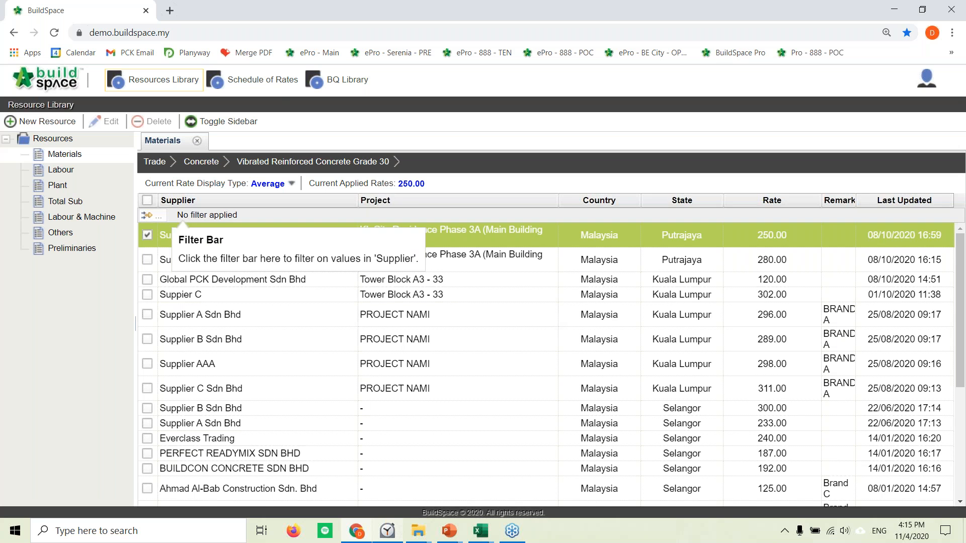
Set the rate display type to Median and add Supplier B Sdn Bhd's Putrajaya rate to the selected supplier rates.
left_click(284, 184)
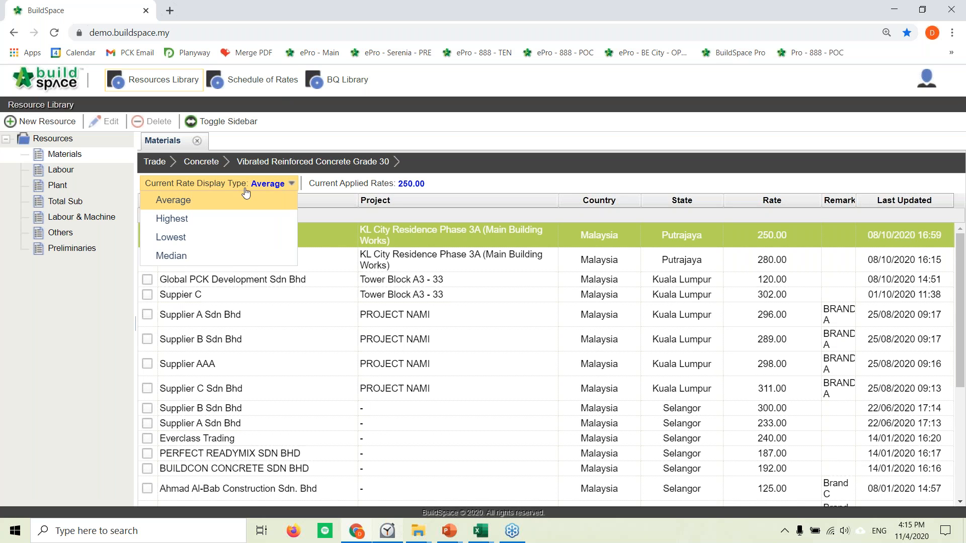
left_click(215, 252)
left_click(147, 264)
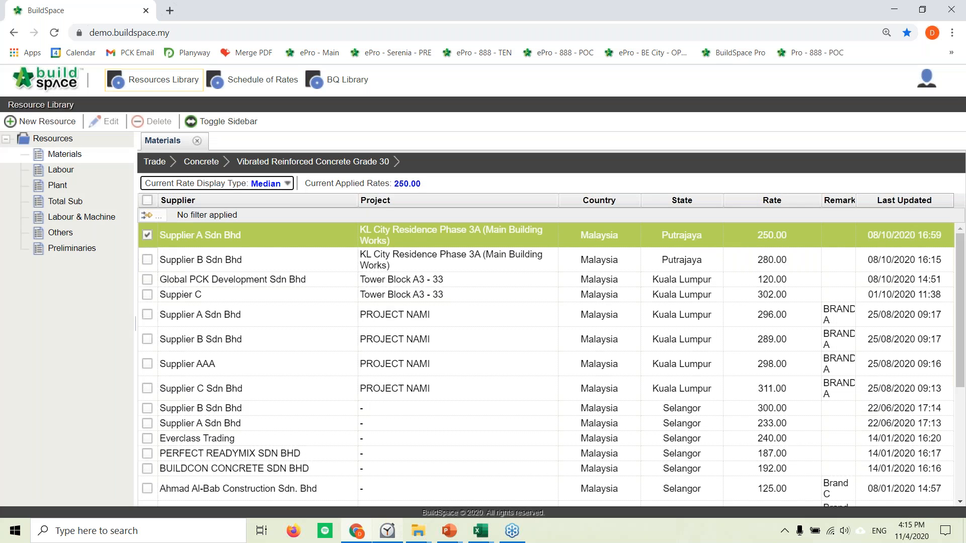
left_click(147, 279)
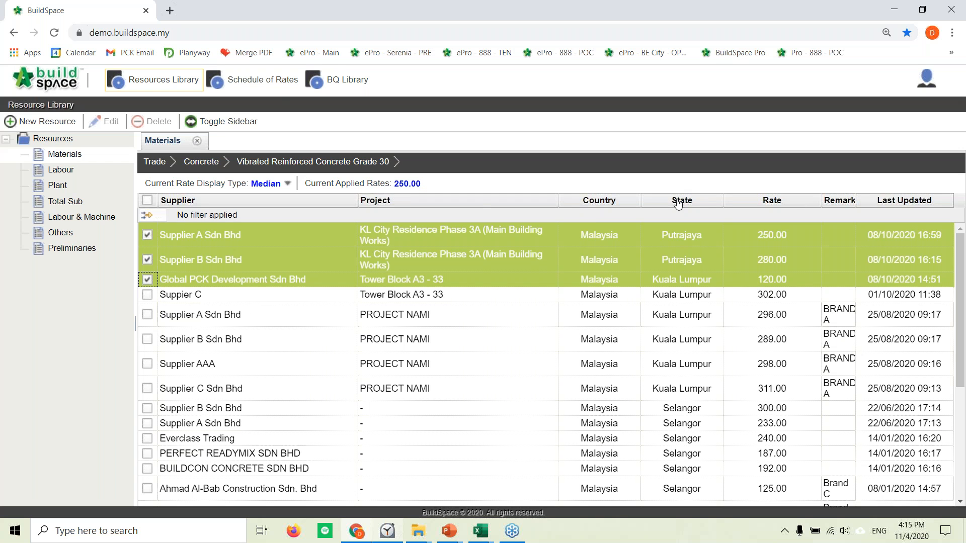
left_click(148, 279)
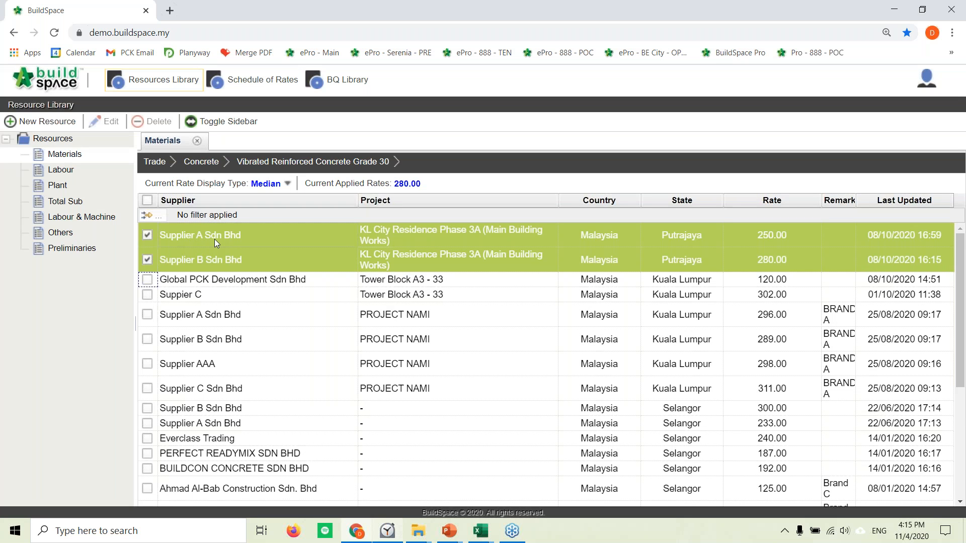
Open Master Rates in the Schedule of Rates and recalculate the Vibrated Reinforced Concrete trade.
left_click(242, 85)
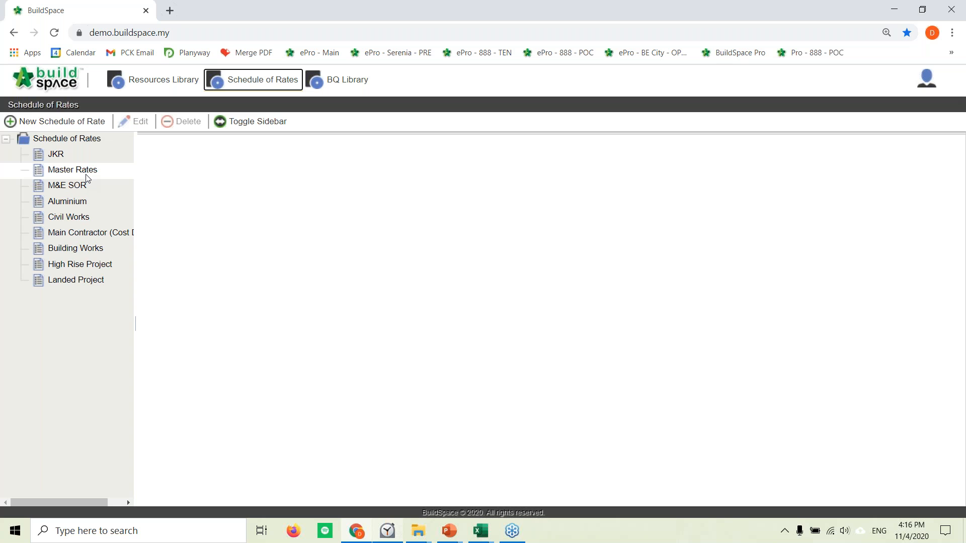
left_click(84, 171)
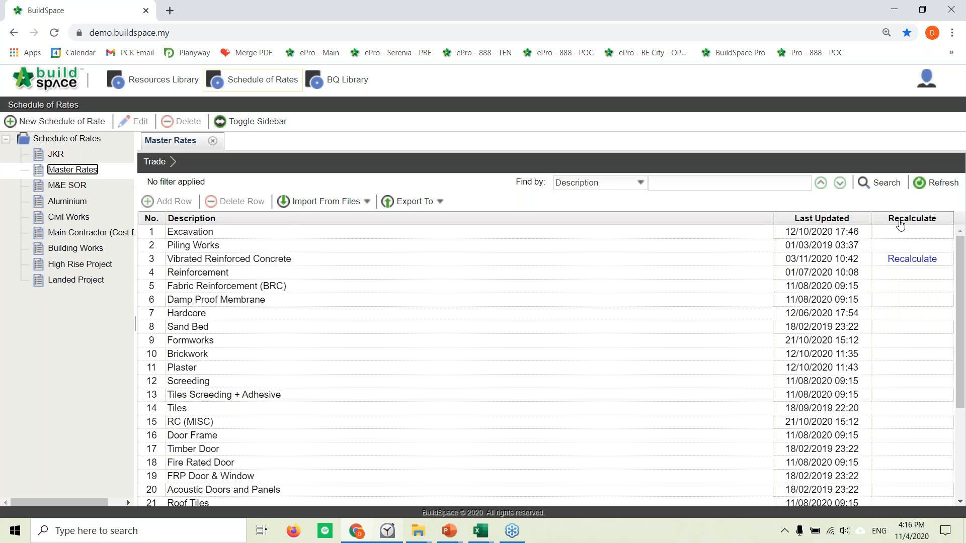
left_click(907, 260)
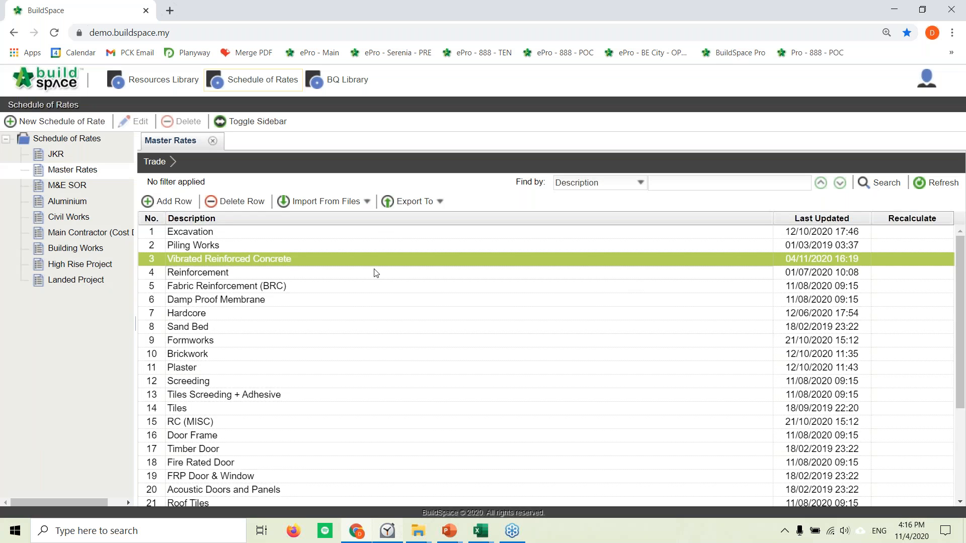
Open the build-up rate of Concrete Grade 30 in the Vibrated Reinforced Concrete trade.
left_click(289, 261)
double_click(289, 261)
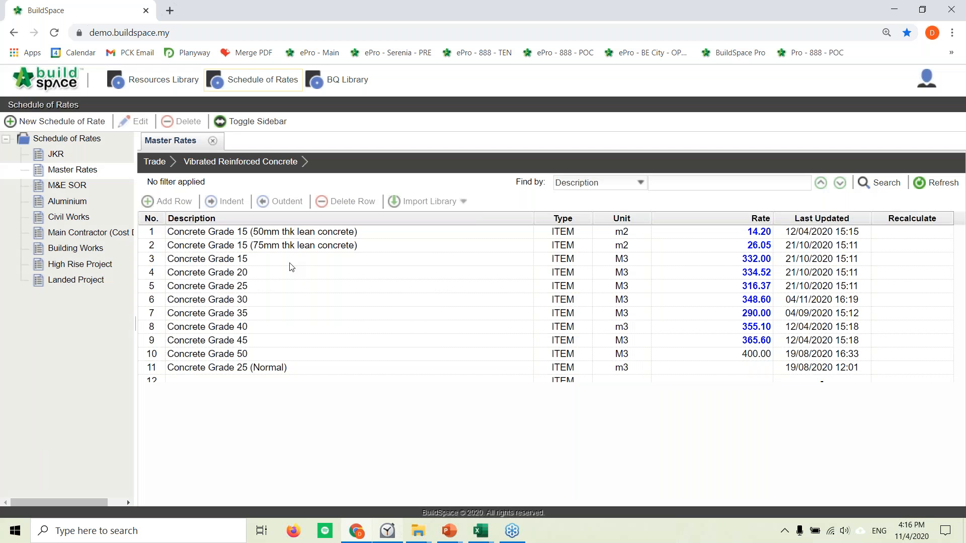
left_click(236, 301)
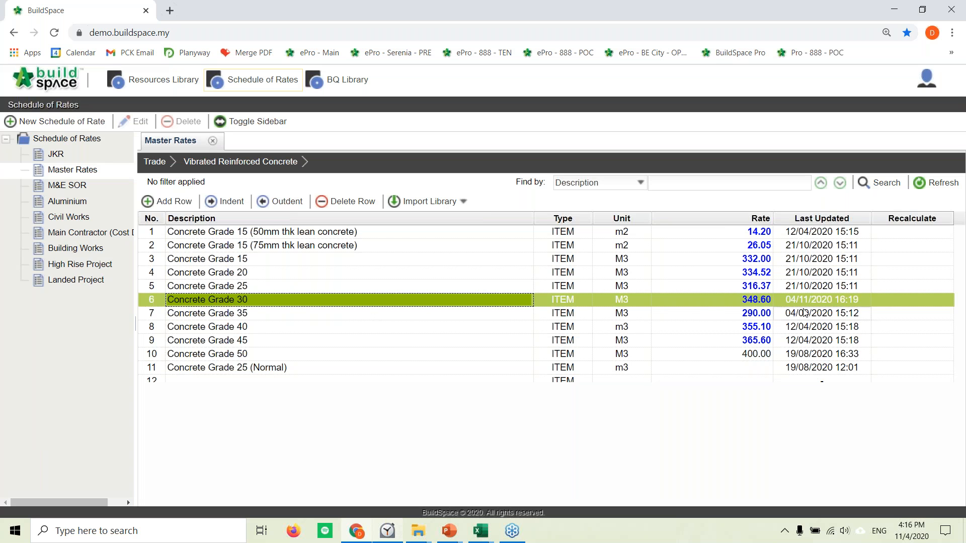
double_click(751, 301)
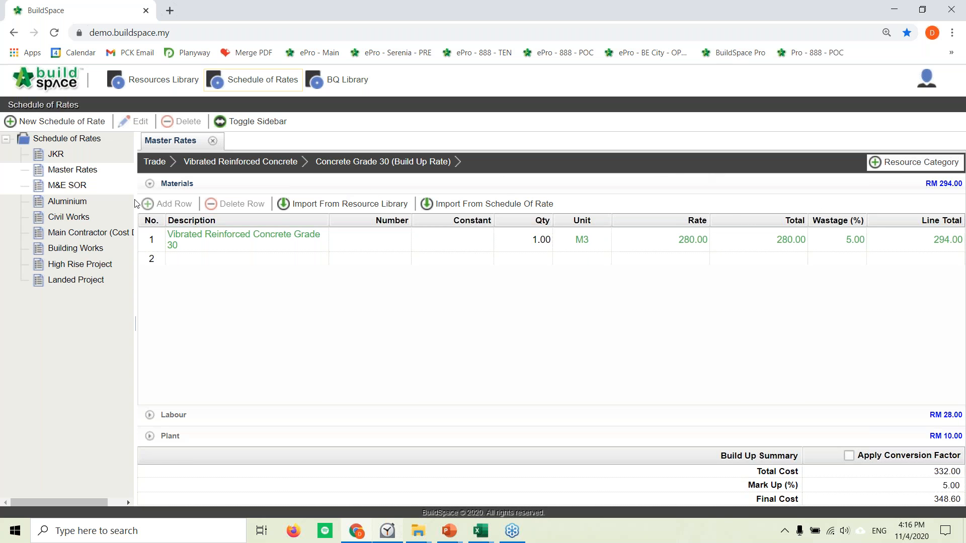
Examine the Labour, Plant and Materials components of the Concrete Grade 30 build-up rate.
left_click(182, 419)
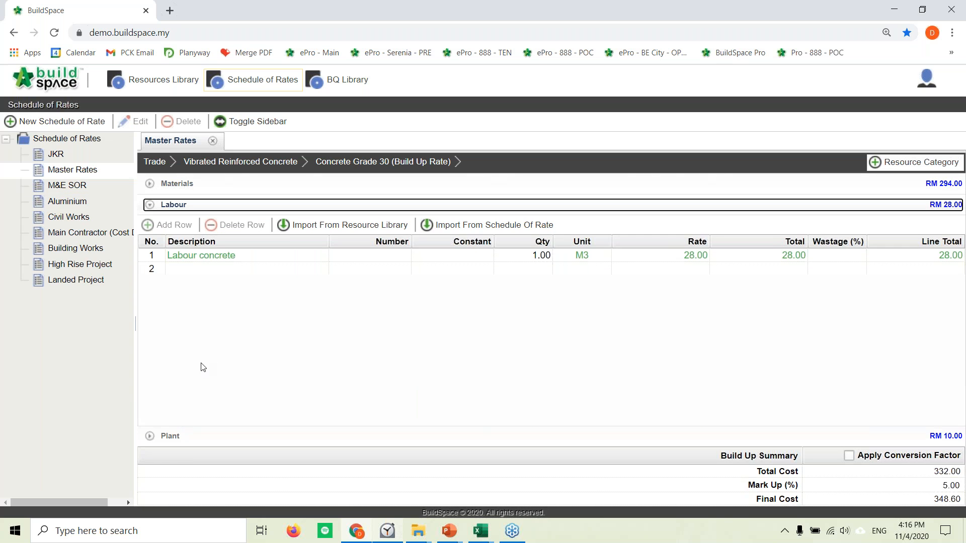
left_click(172, 436)
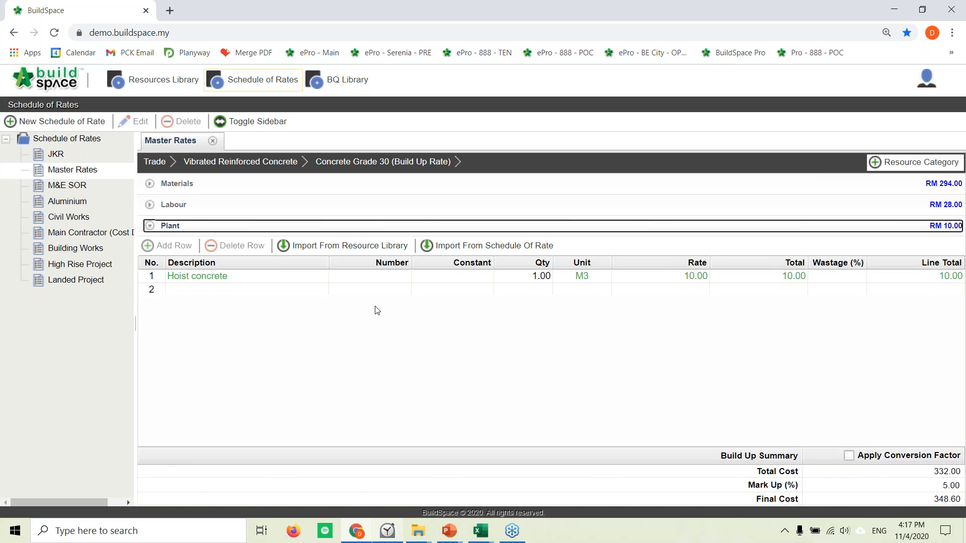
left_click(367, 291)
left_click(735, 190)
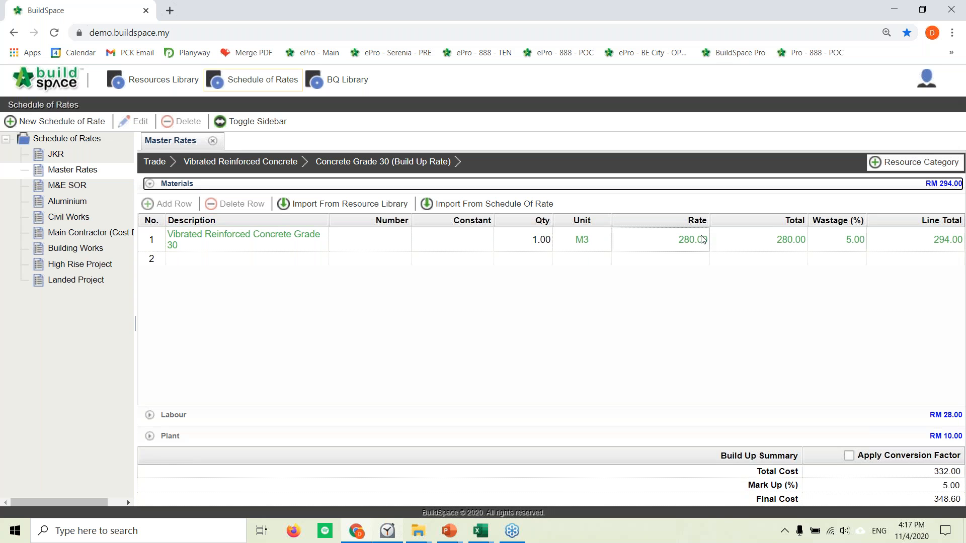
Open a blank Project Information Form in Project Builder for creating a project.
left_click(26, 80)
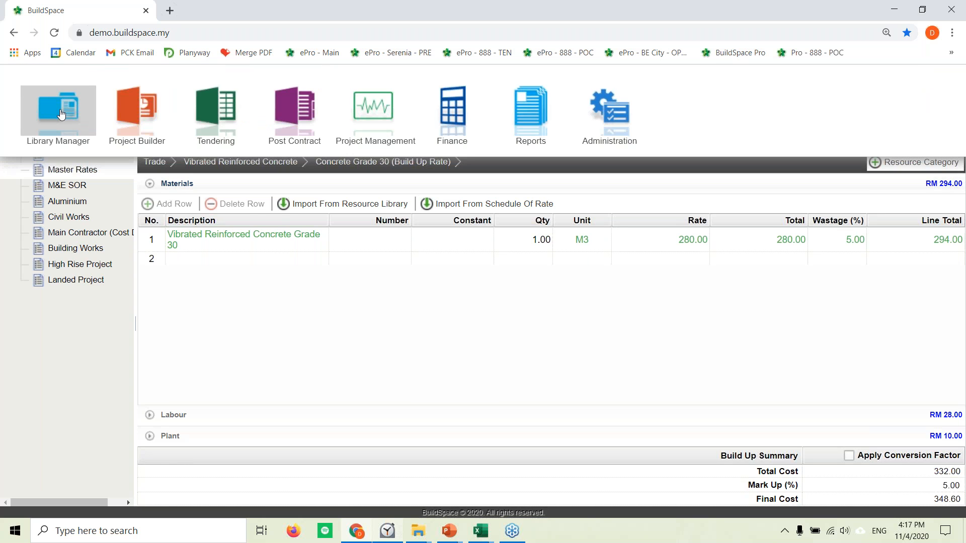
left_click(134, 108)
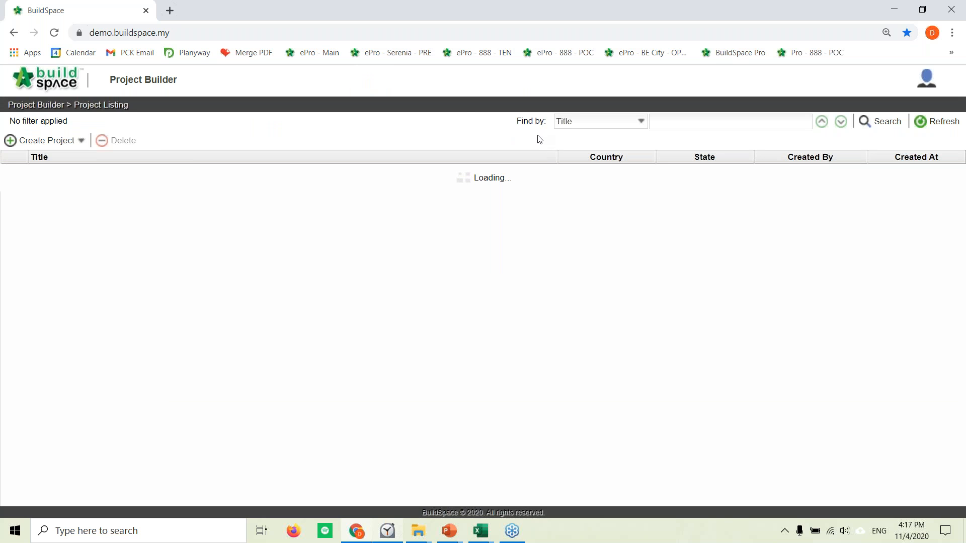
left_click(47, 142)
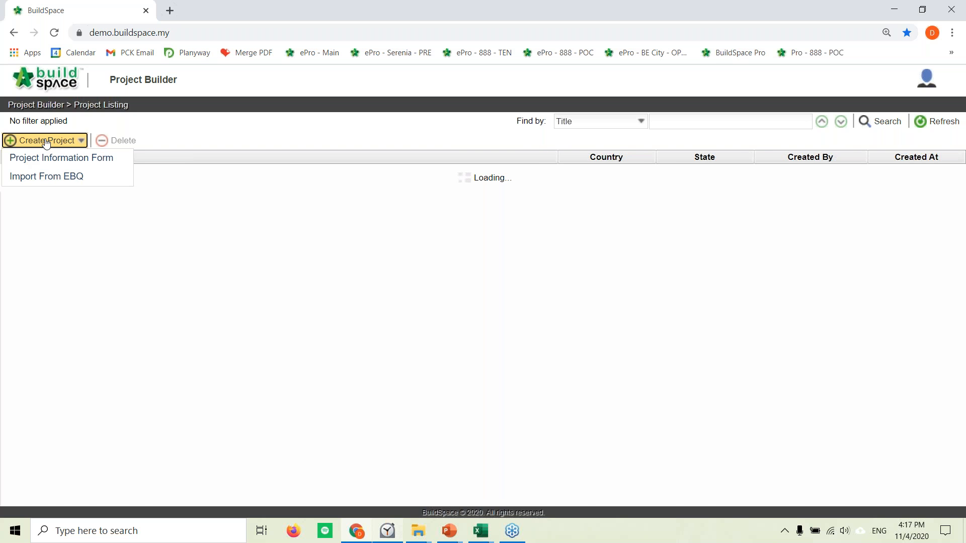
left_click(43, 160)
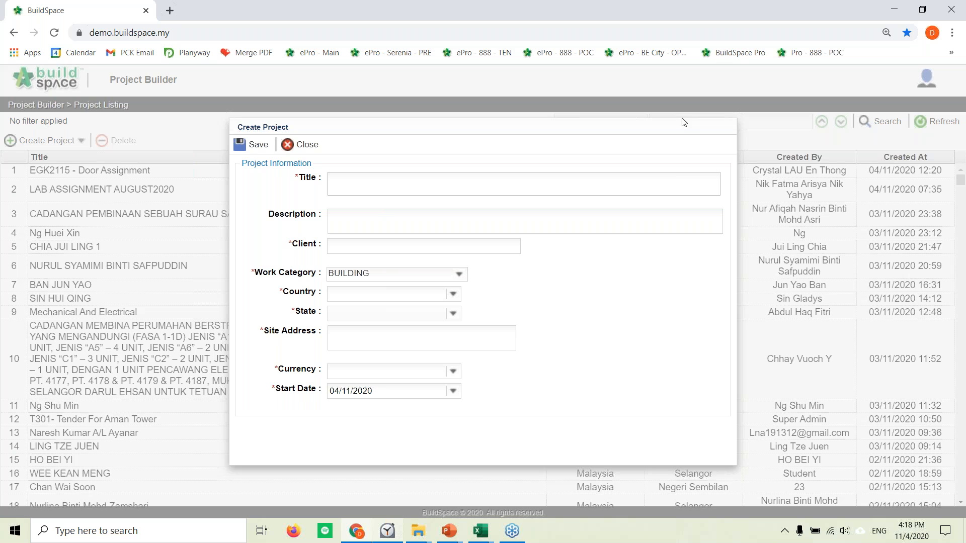
key("alt+Tab")
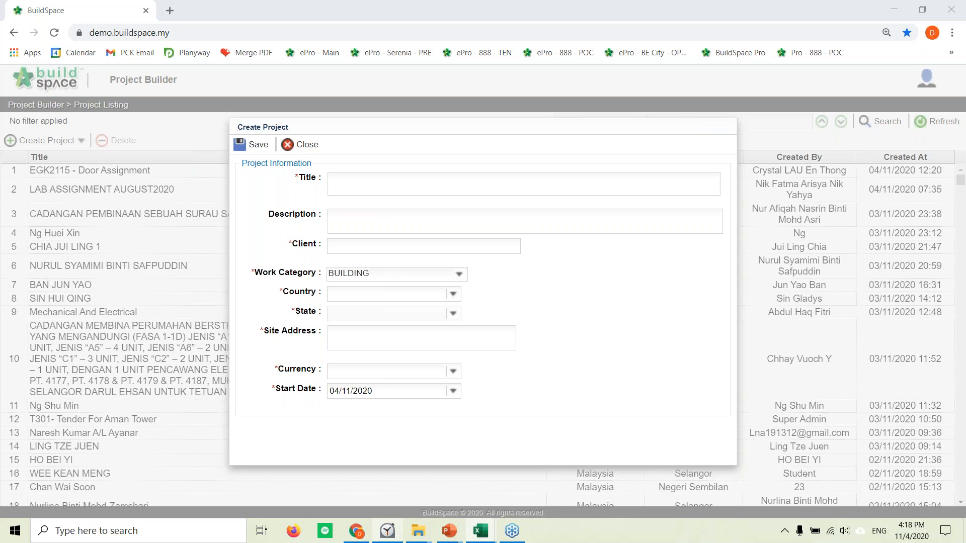
Enter T301 - Tender For Aman Tower as the new project's title and Aman as its client.
left_click(393, 176)
type("T301 - Tender For Aman Tower")
left_click(369, 245)
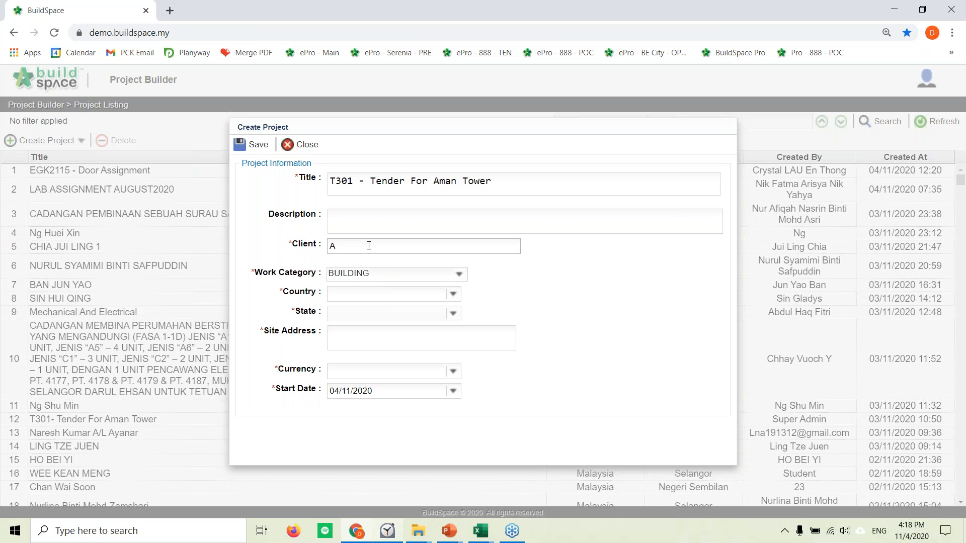
Set the project's country to Malaysia and its state to Selangor.
left_click(435, 298)
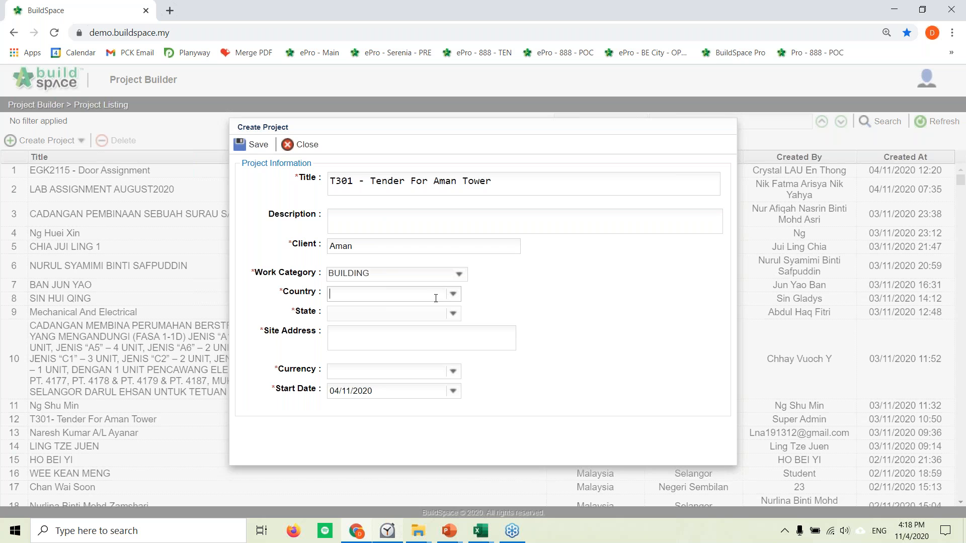
type("Mal")
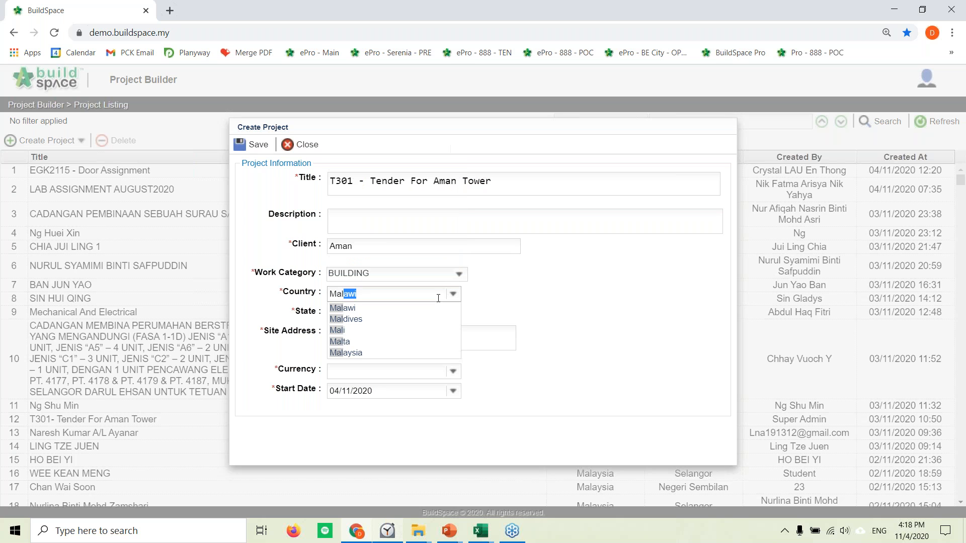
type("aysia")
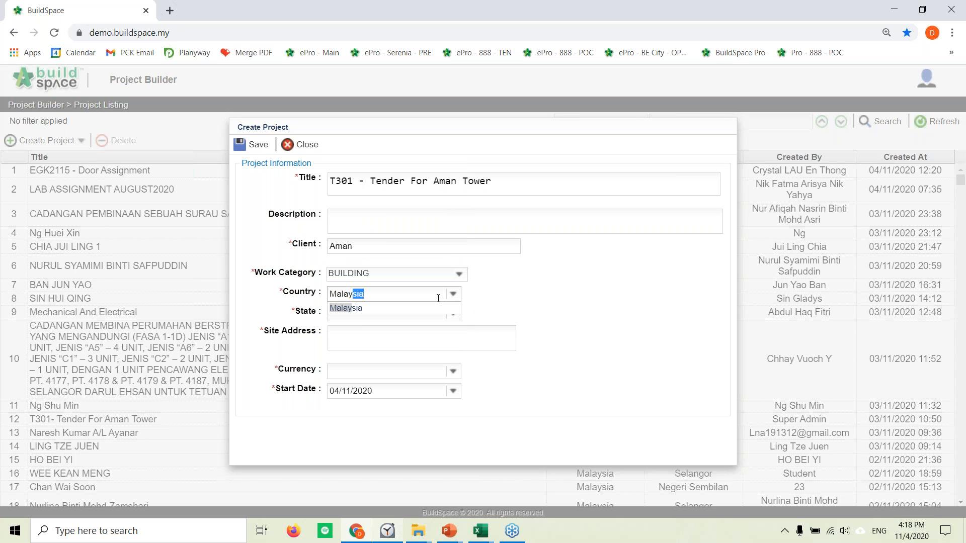
left_click(425, 309)
left_click(426, 312)
type("Selangor")
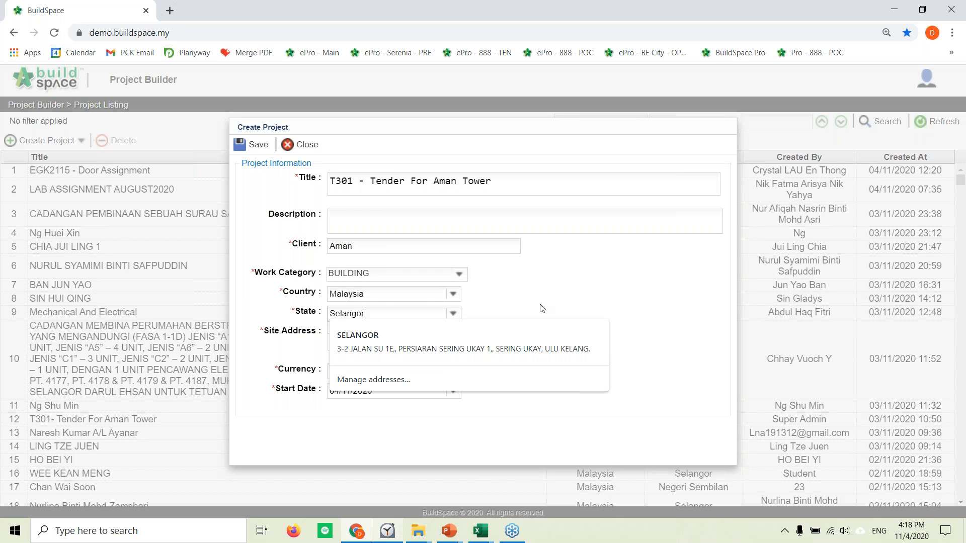
Enter Ampang as the site address and save the new project.
left_click(440, 334)
type("Ampang")
left_click(571, 297)
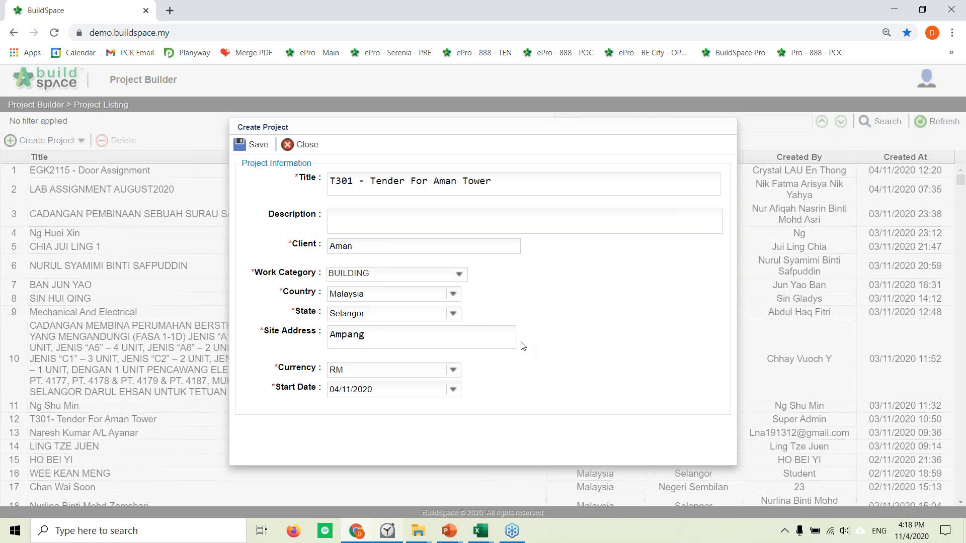
left_click(253, 144)
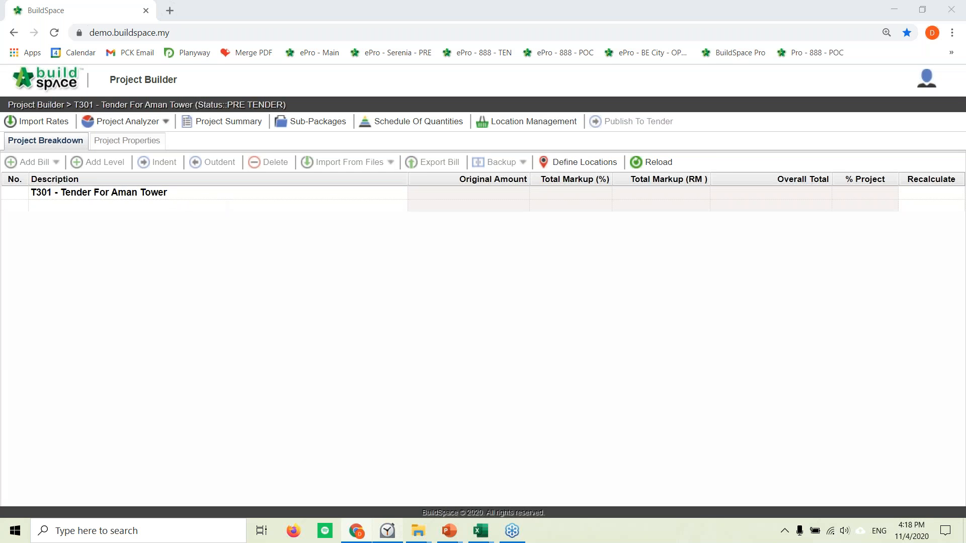
Switch to Excel and review the Building Works BQ and Preliminaries Bill workbooks.
key("alt+Tab")
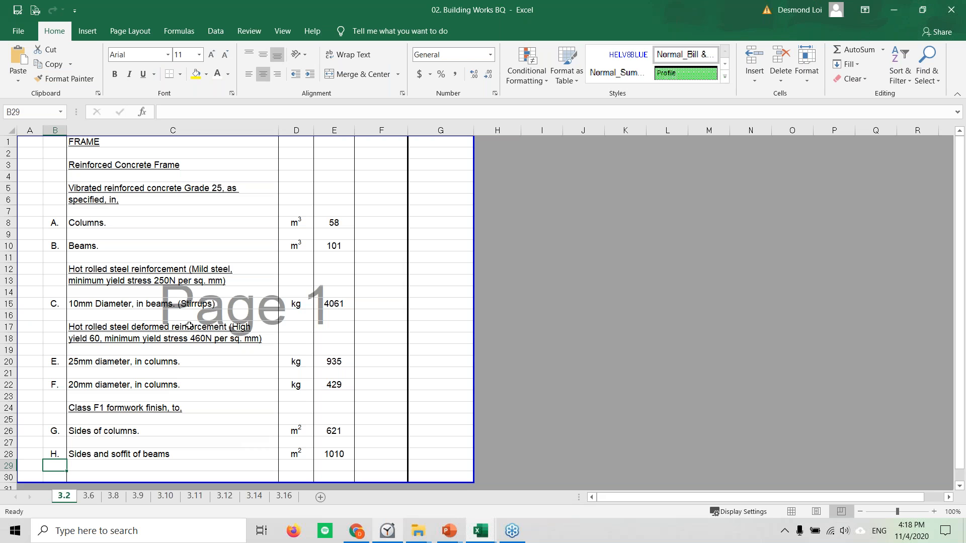
left_click(153, 337)
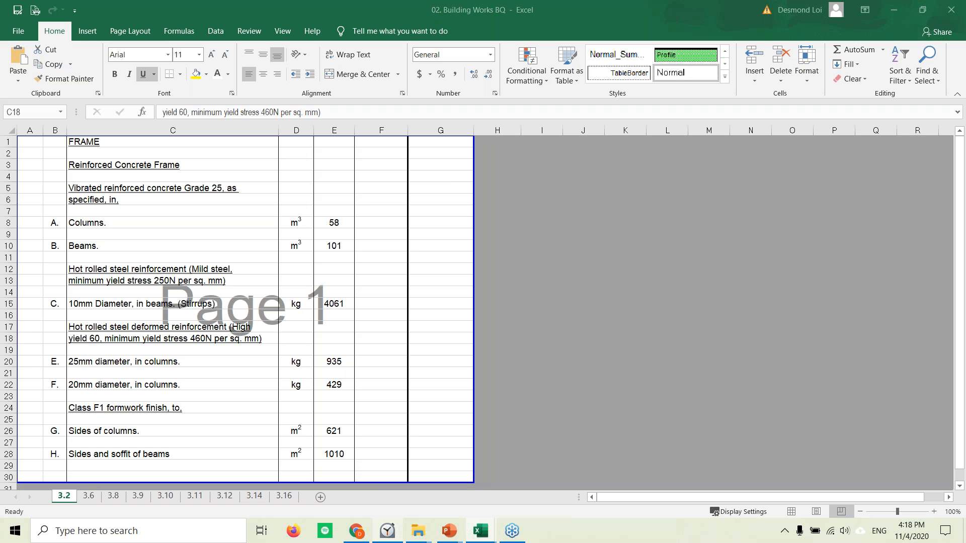
left_click_drag(816, 23, 245, 25)
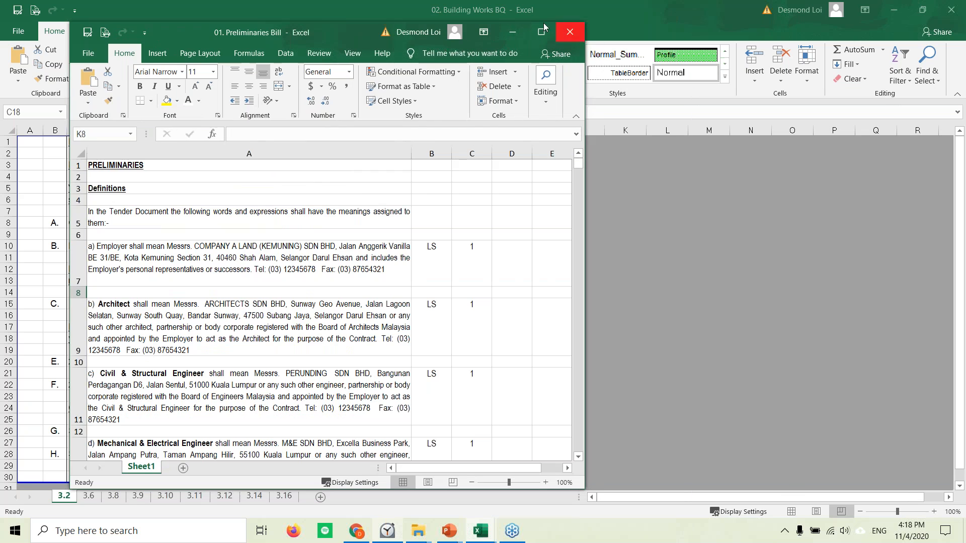
left_click(521, 35)
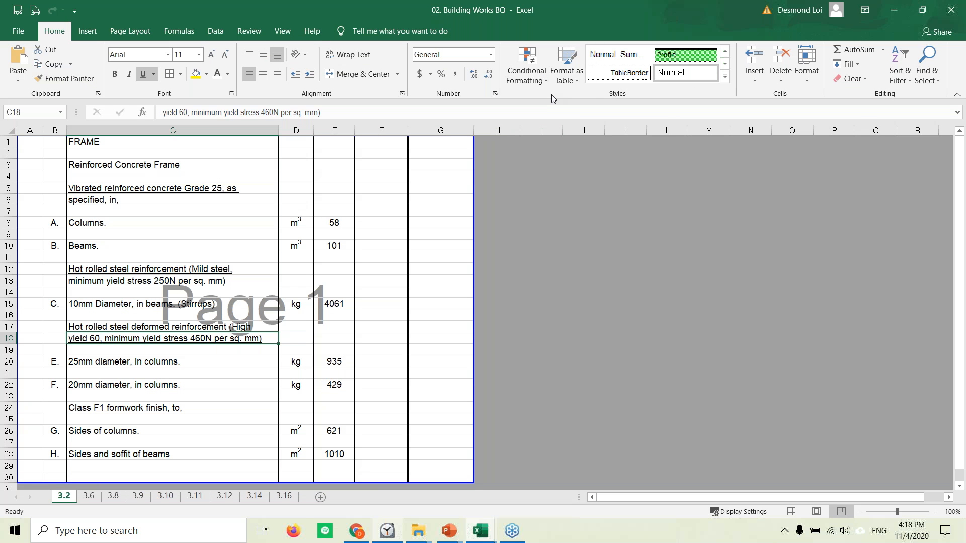
left_click(900, 9)
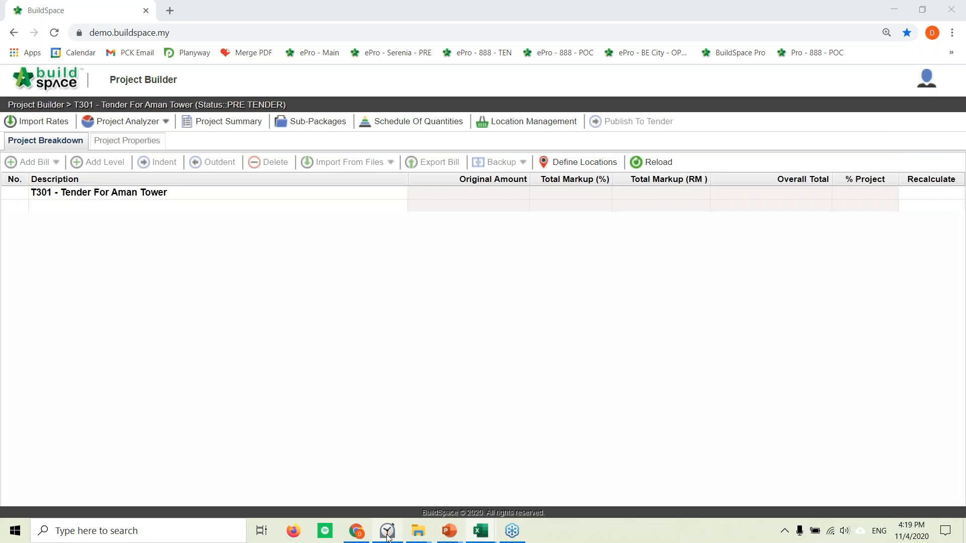
Start the stopwatch in the Windows clock app and return to BuildSpace in the browser.
left_click(388, 536)
left_click(829, 333)
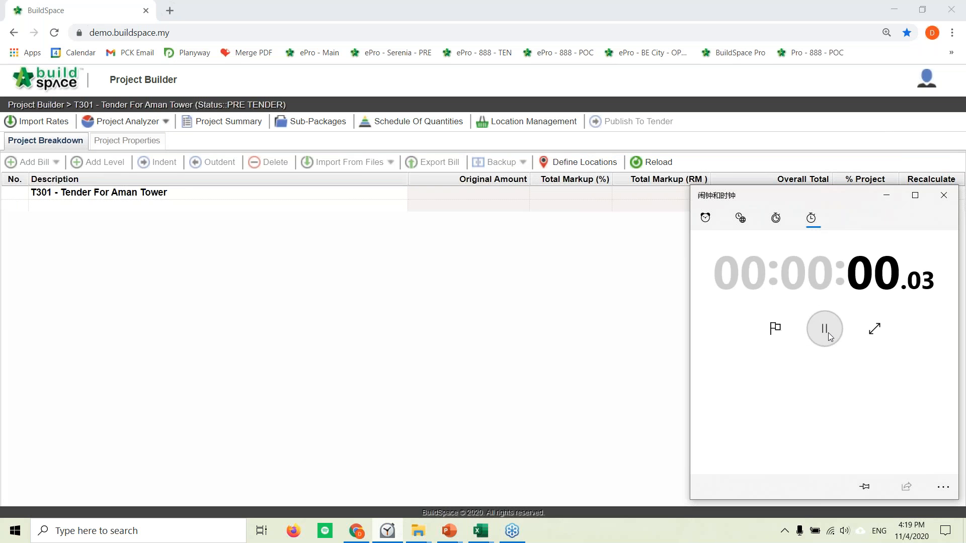
left_click(369, 6)
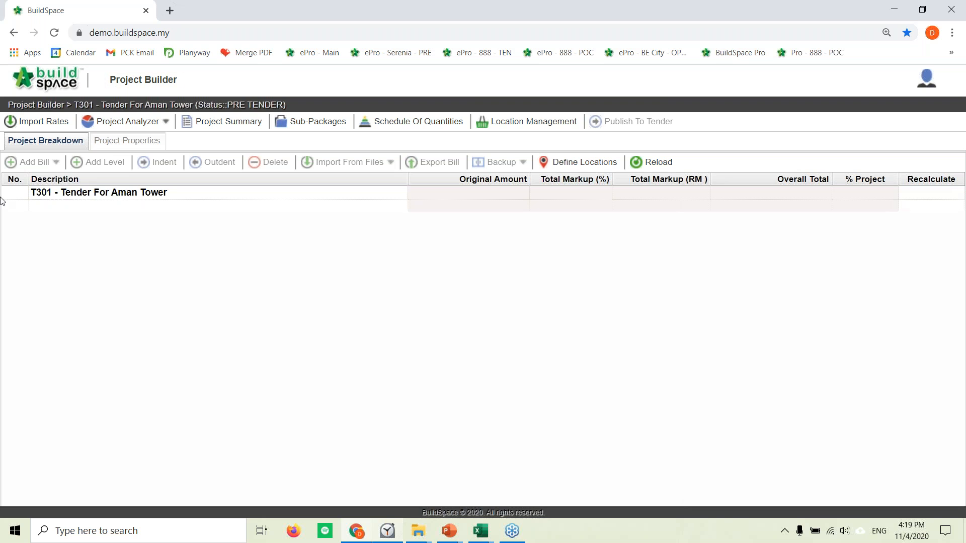
Add a normal bill named BILL 1 - PRELIMINARIES with bill type Preliminary to the project breakdown.
left_click(73, 205)
left_click(35, 162)
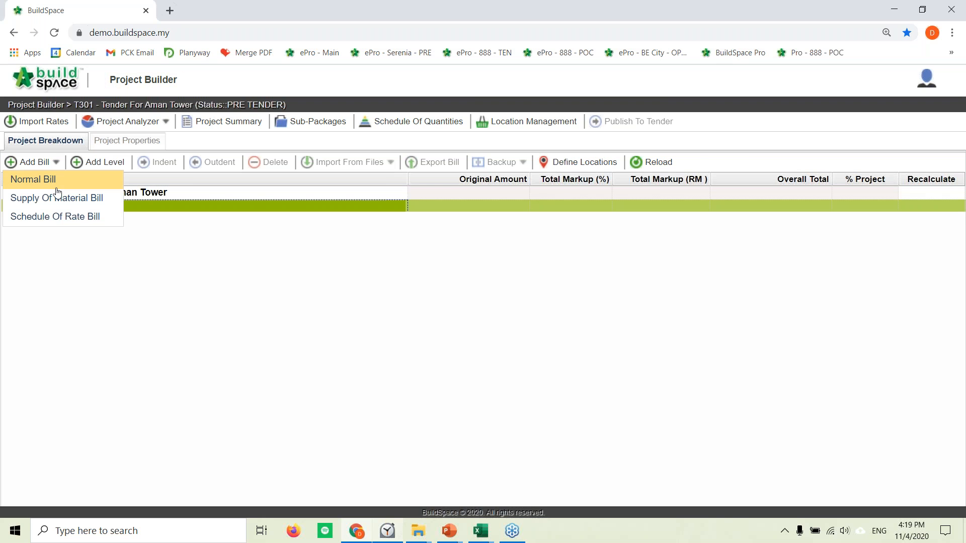
left_click(55, 188)
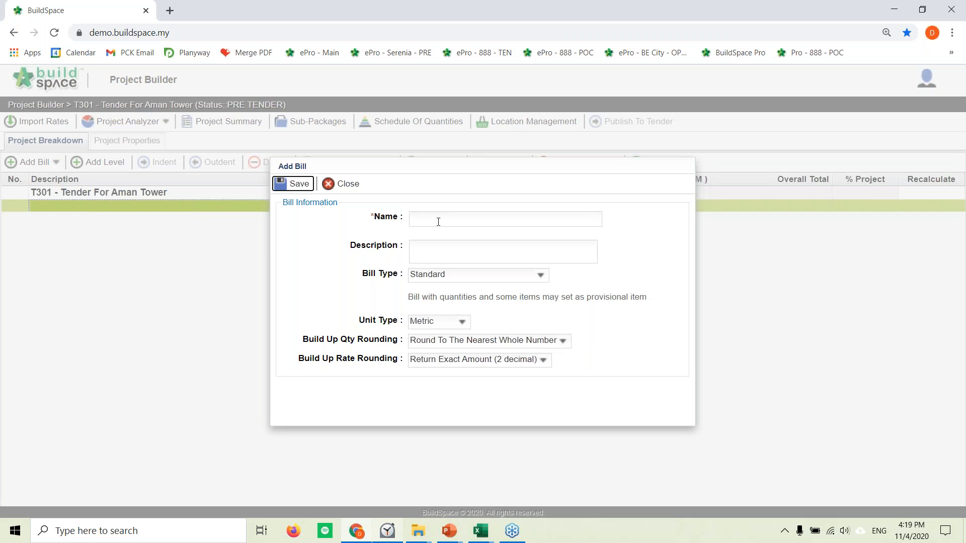
type("BILL 1 - PRELIMINARIES")
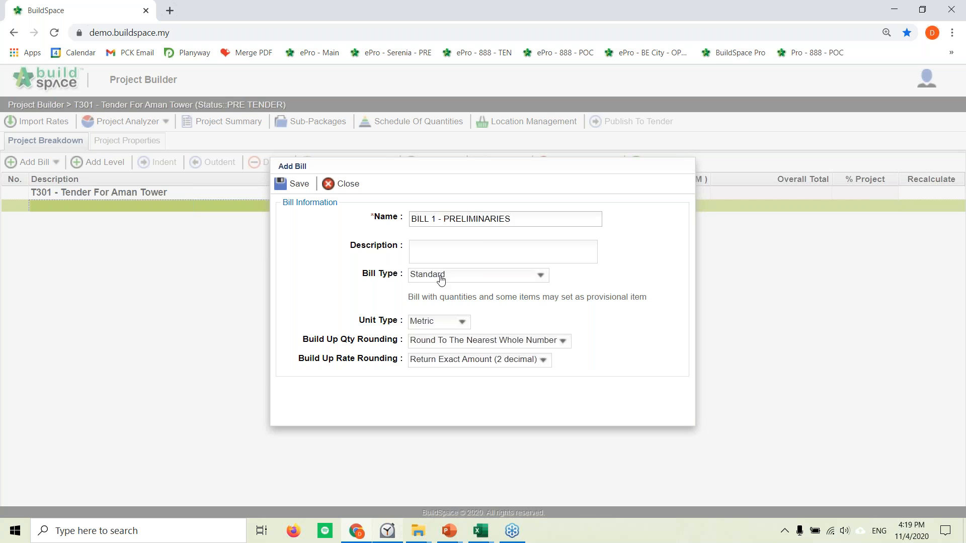
left_click(441, 280)
left_click(435, 308)
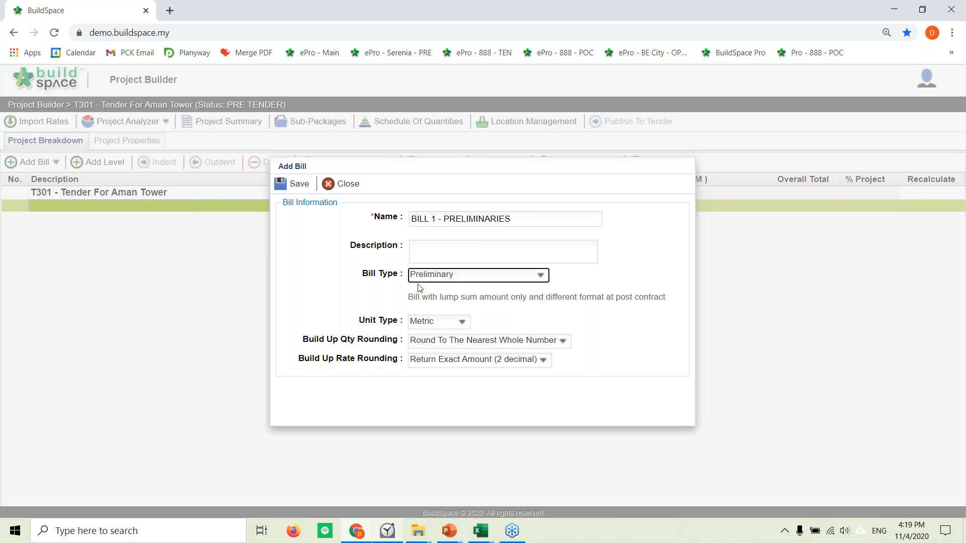
left_click(297, 184)
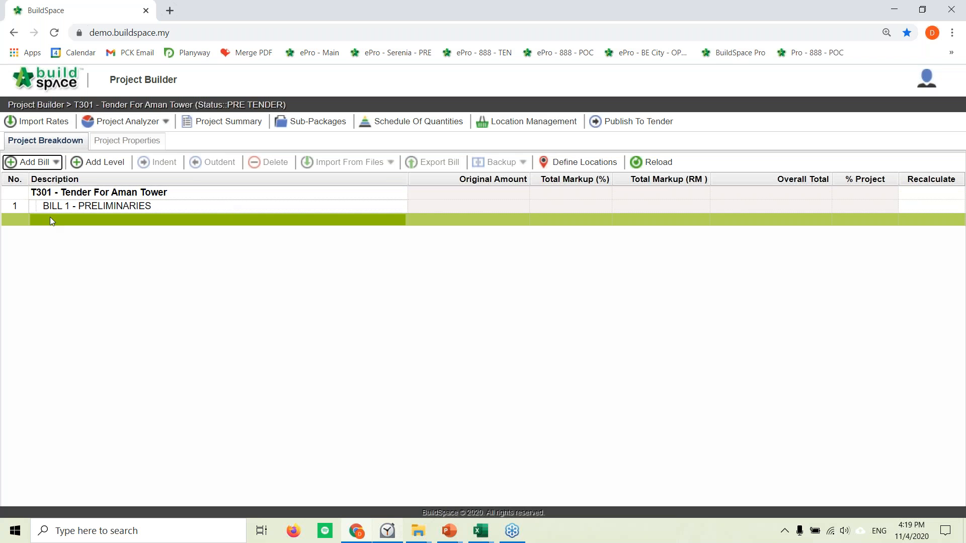
Add a second normal bill named BILL 2 - BUILDING WORKS to the project breakdown.
left_click(50, 162)
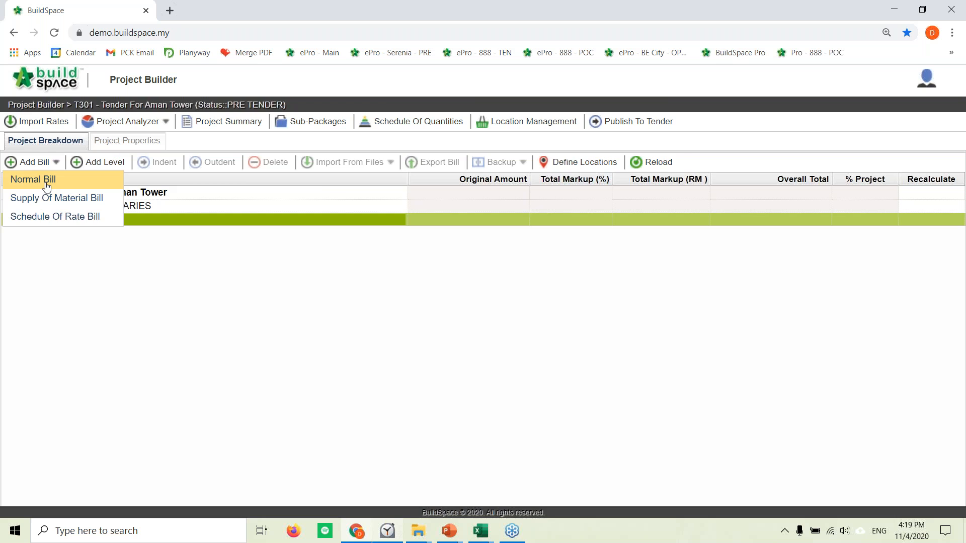
left_click(47, 179)
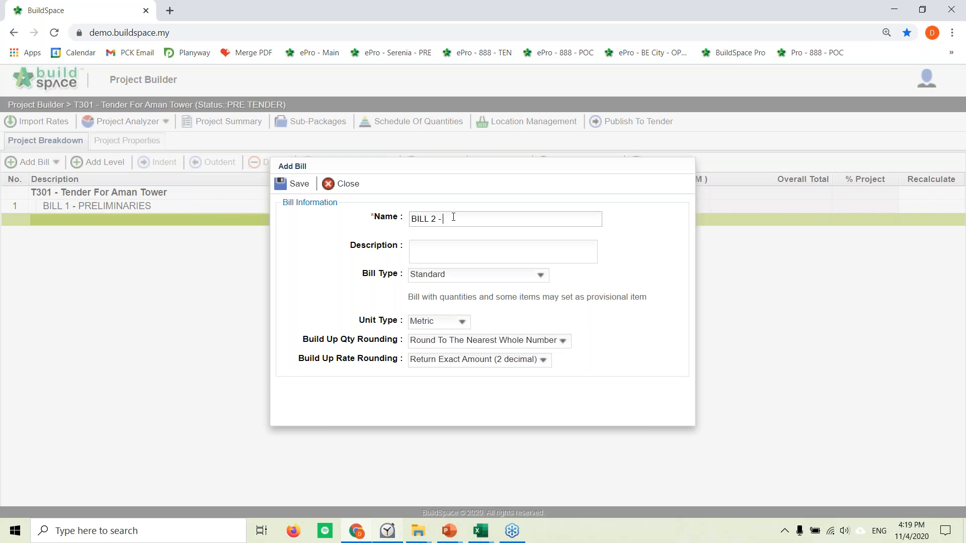
type("BILL 2 - BUILDING WORKS")
left_click(294, 184)
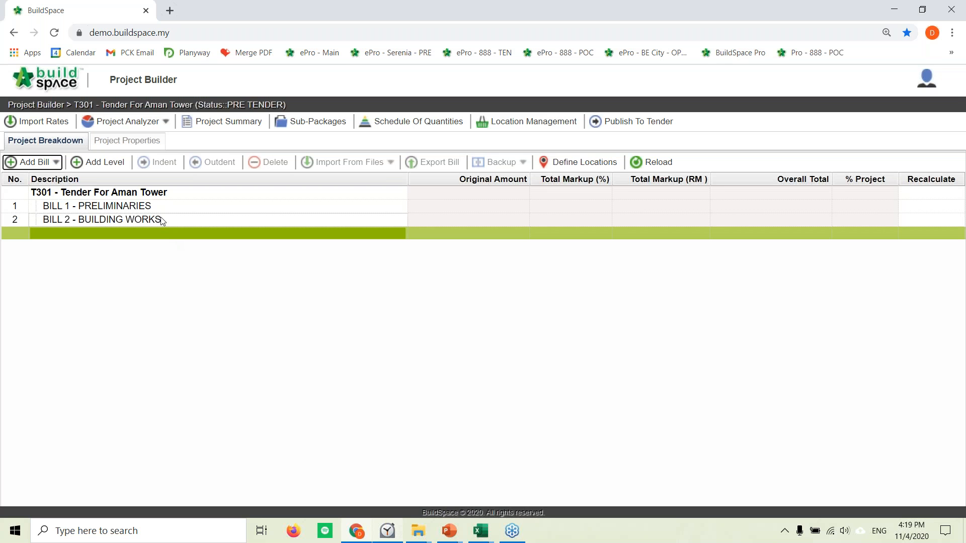
Load the 02. Building Works BQ Excel file from Desktop > 01. Sample - Tender Cost for import into BILL 2 - BUILDING WORKS.
left_click(138, 219)
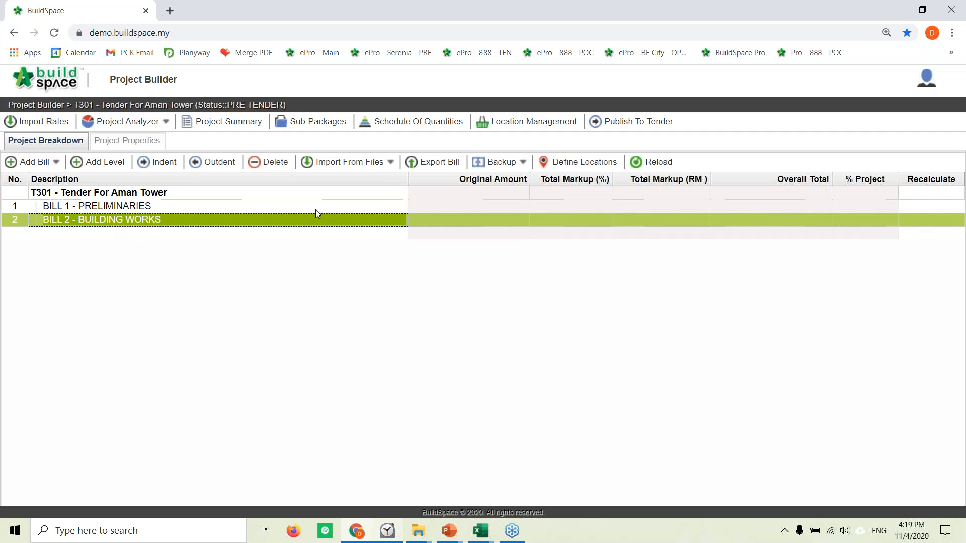
left_click(378, 164)
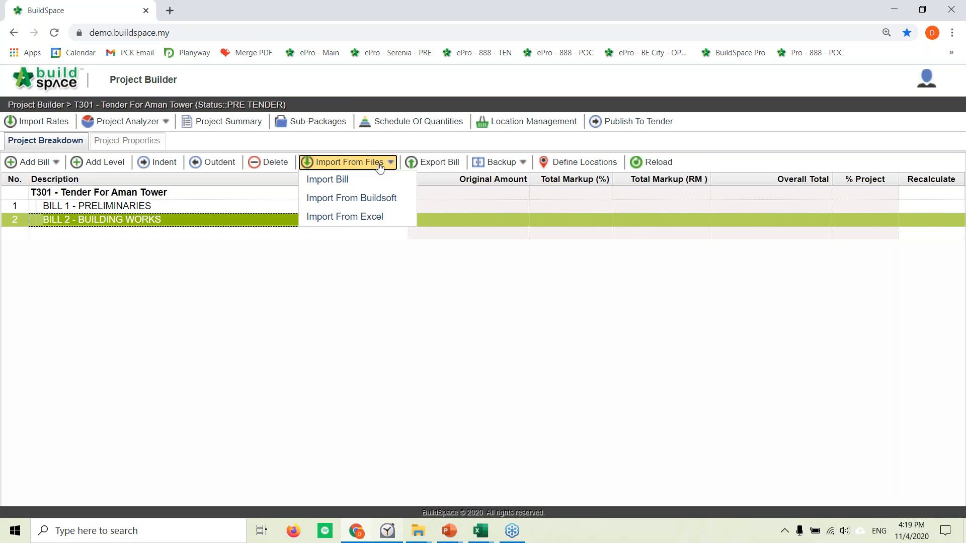
left_click(345, 217)
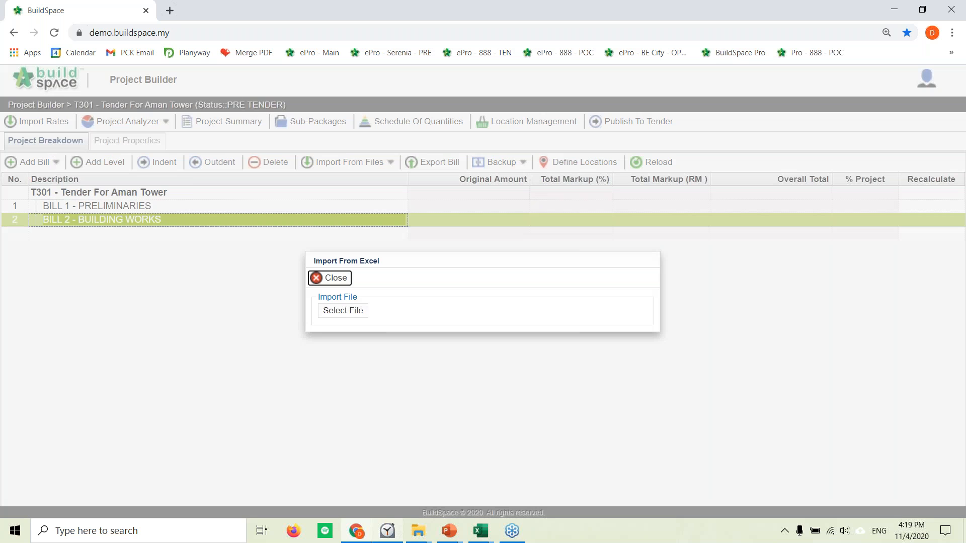
left_click(342, 314)
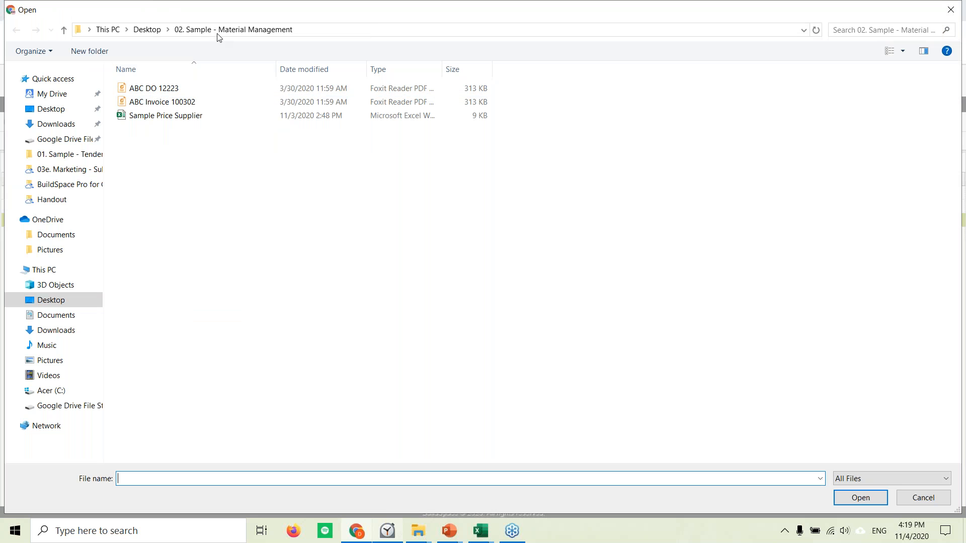
left_click(147, 30)
double_click(155, 88)
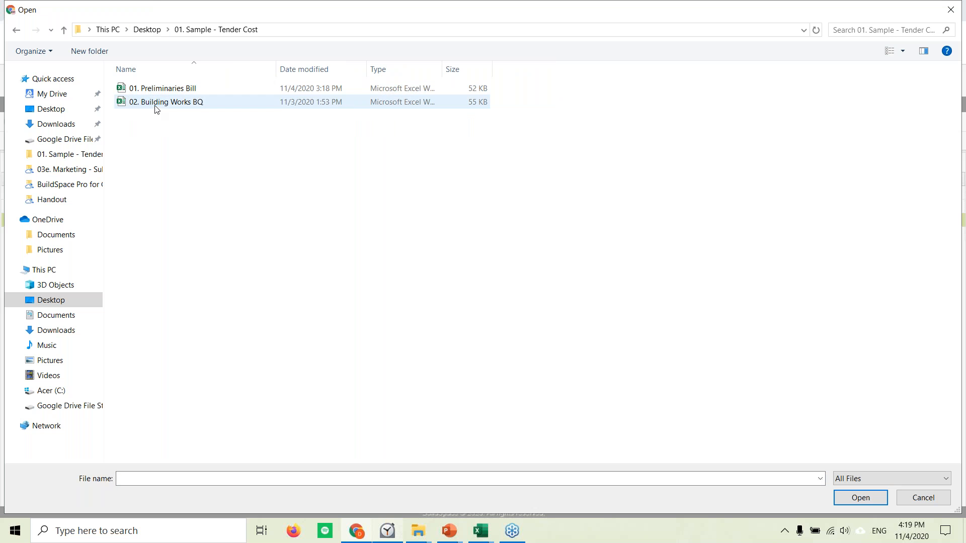
left_click(157, 103)
left_click(860, 498)
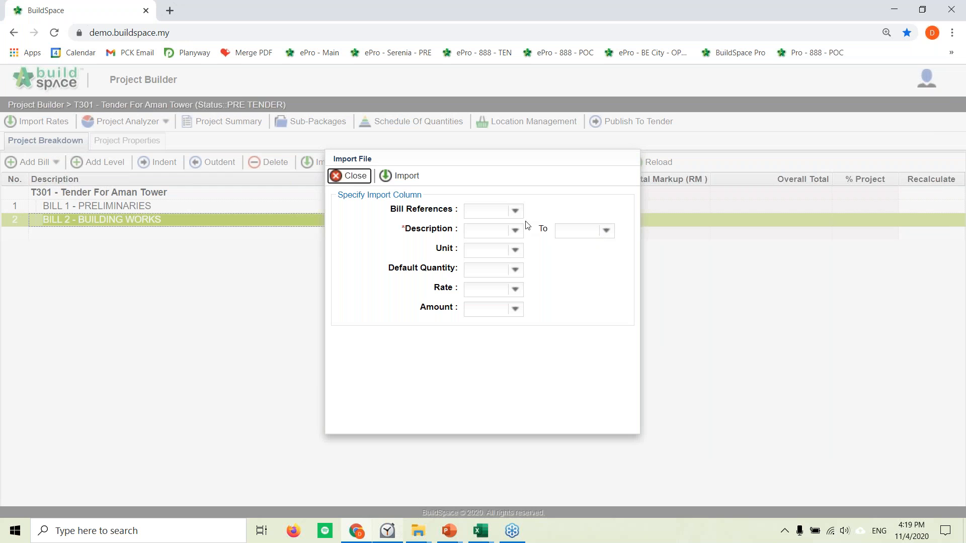
Map the import's bill references to column B and its description to columns C to C.
left_click(514, 211)
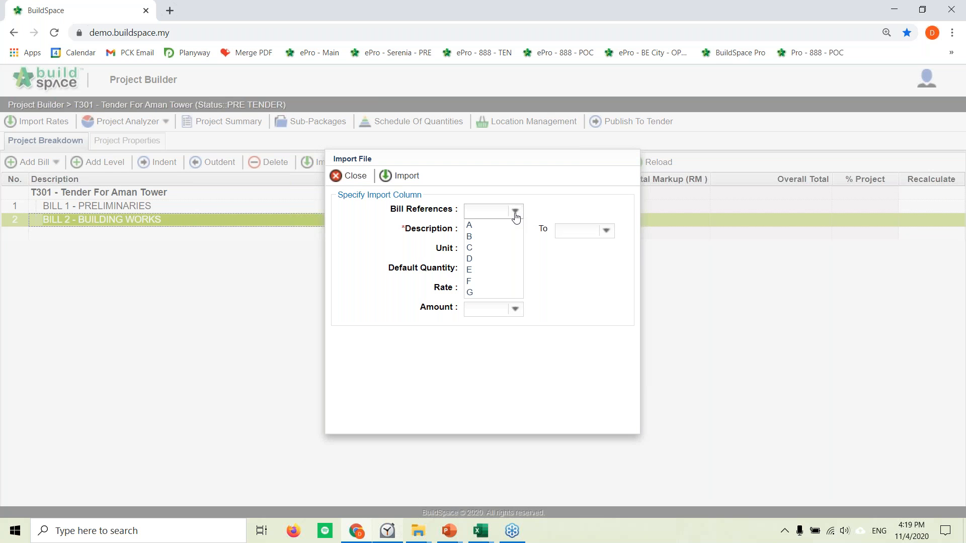
left_click(500, 237)
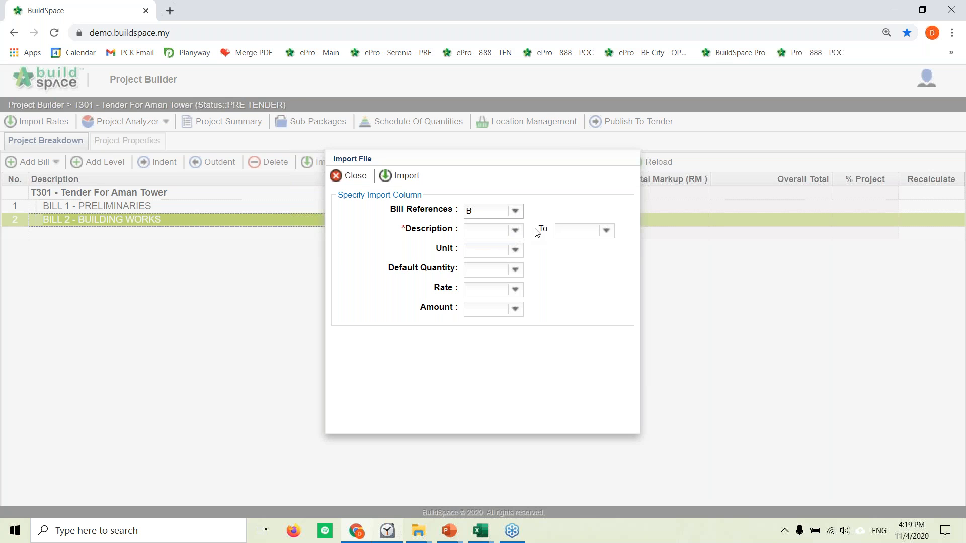
left_click(520, 236)
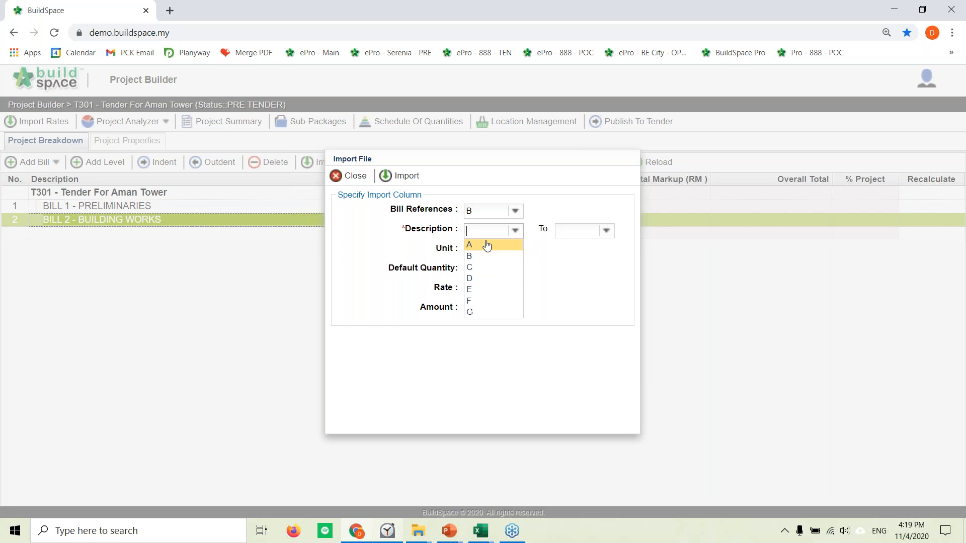
left_click(479, 268)
left_click(608, 238)
left_click(564, 267)
Map unit to column D, default quantity to E, rate to F and amount to G, and submit the column mapping.
left_click(515, 250)
left_click(490, 298)
left_click(514, 270)
left_click(488, 329)
left_click(515, 290)
left_click(488, 360)
left_click(515, 309)
left_click(488, 391)
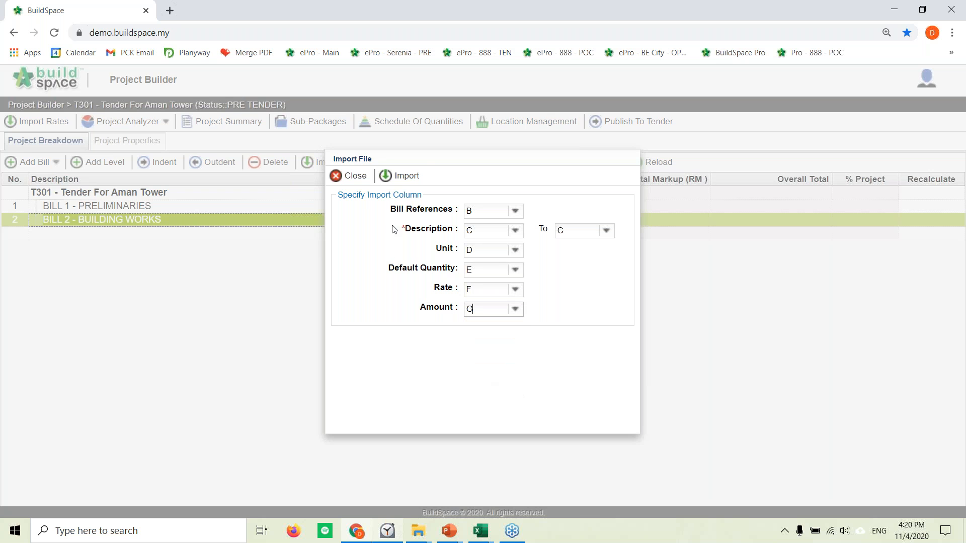
left_click(403, 176)
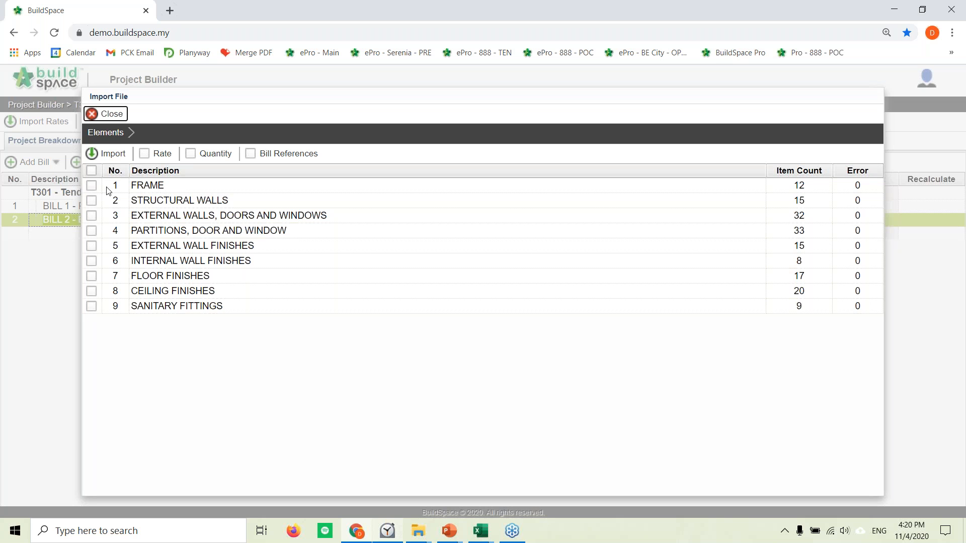
Import all listed elements into BILL 2 - BUILDING WORKS, including their rates, quantities and bill references.
left_click(91, 170)
left_click(144, 153)
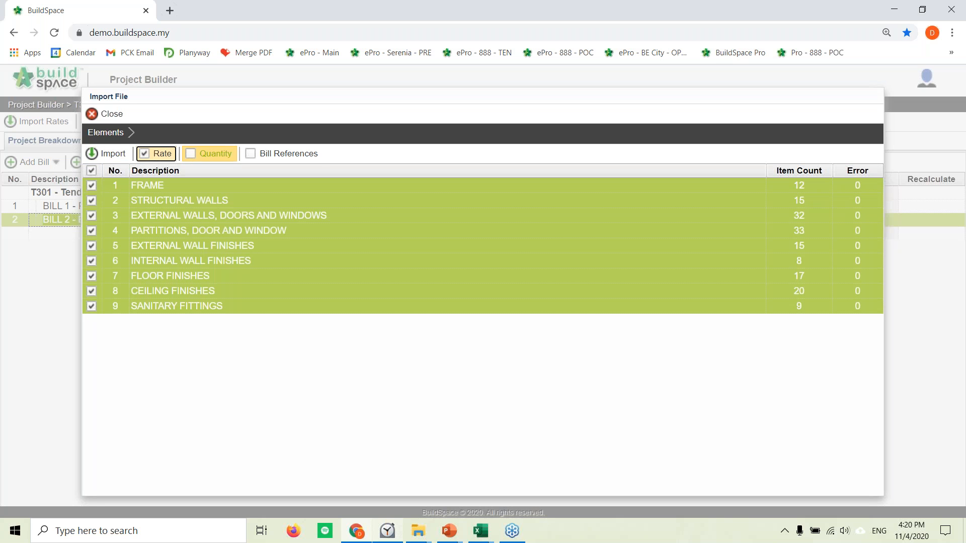
left_click(190, 153)
left_click(254, 160)
left_click(107, 154)
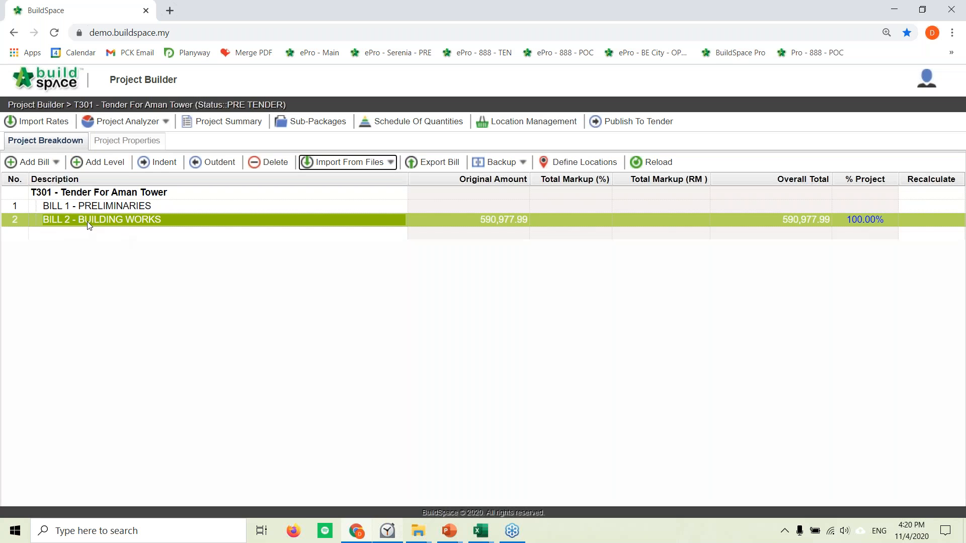
Open the FRAME element of BILL 2 - BUILDING WORKS and review its imported items, units and quantities.
double_click(86, 221)
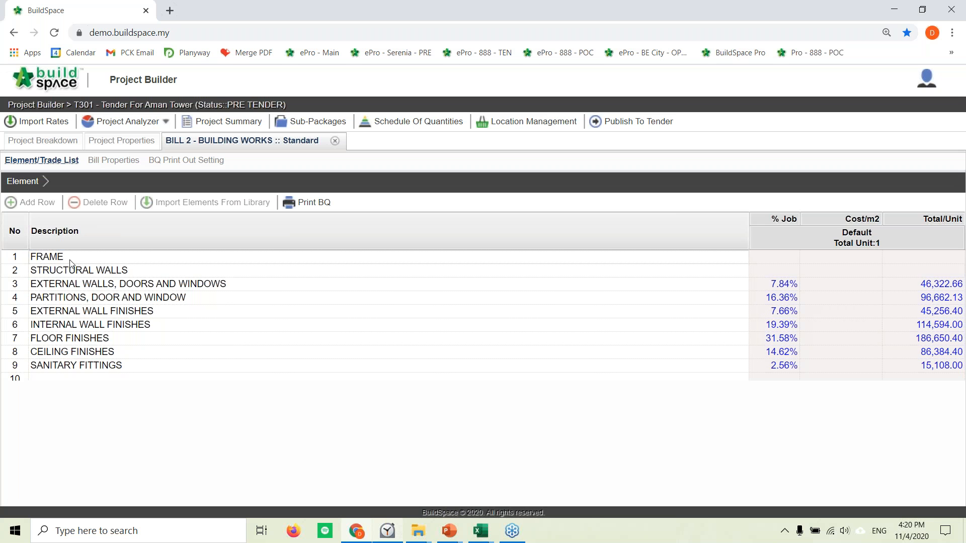
double_click(111, 258)
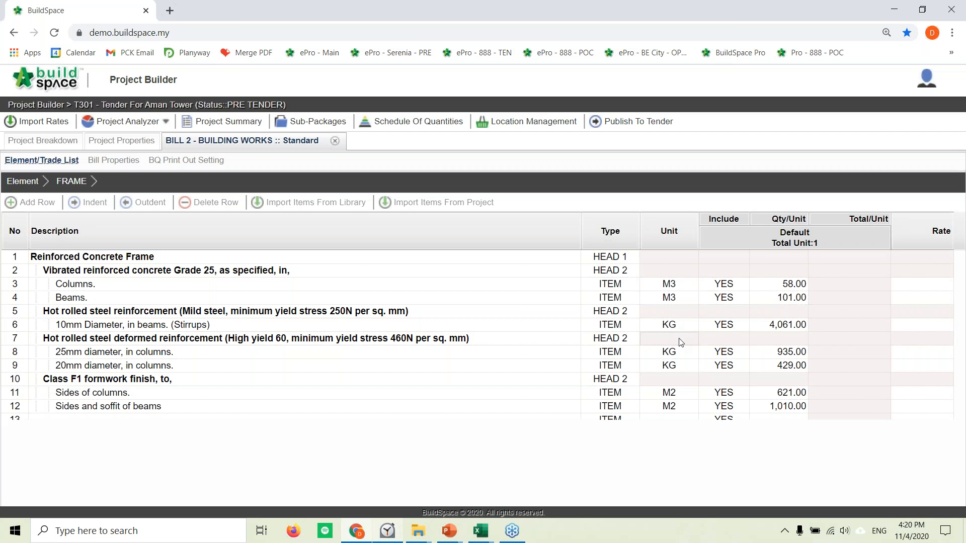
left_click(15, 183)
Load the 01. Preliminaries Bill Excel file for import into BILL 1 - PRELIMINARIES.
left_click(35, 144)
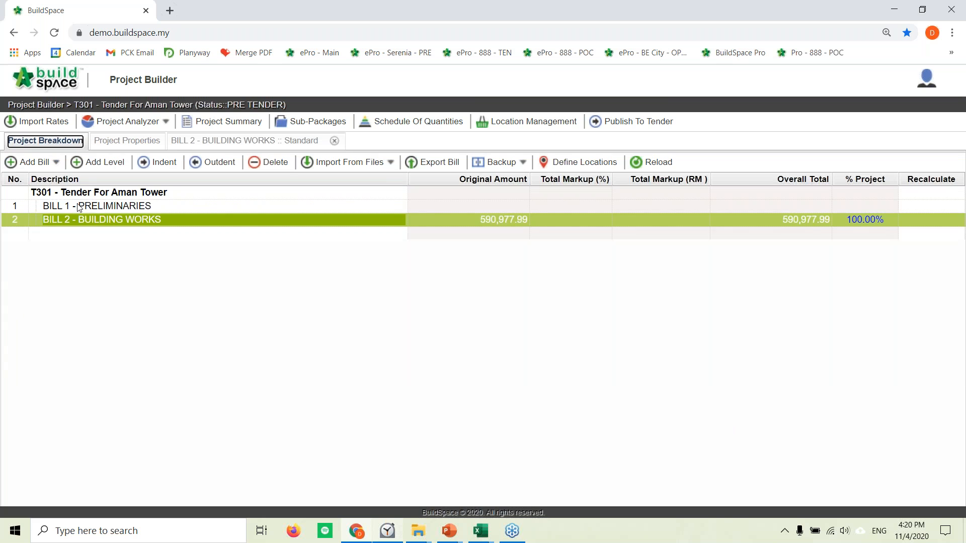
left_click(325, 162)
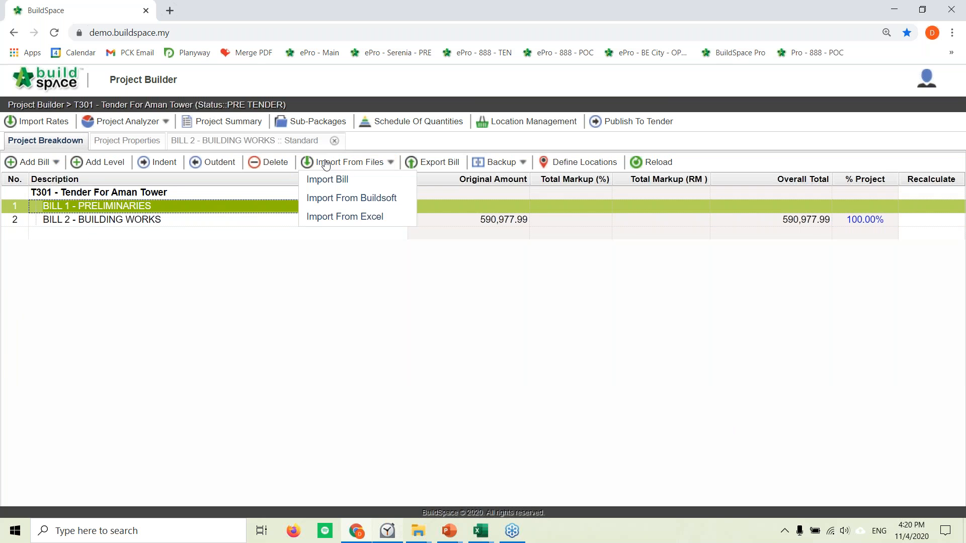
left_click(323, 216)
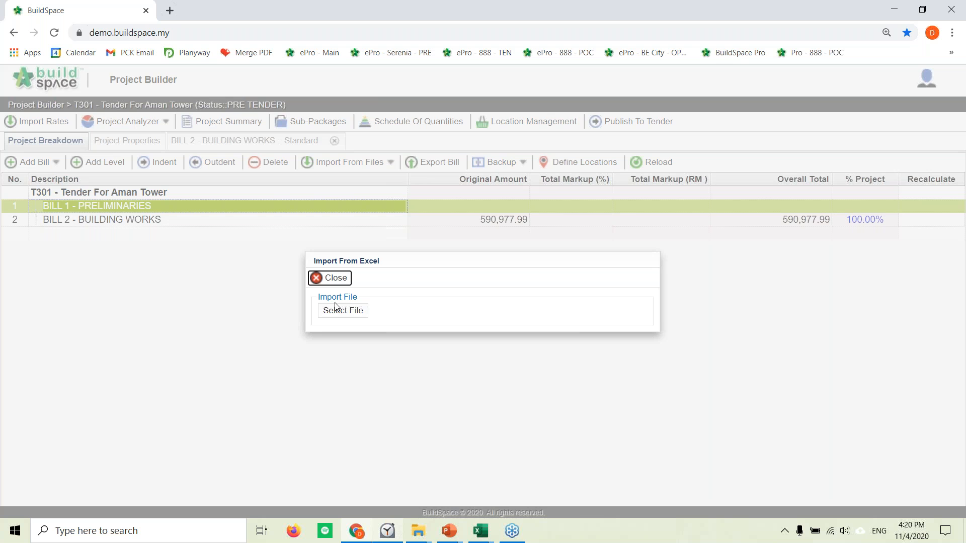
left_click(335, 310)
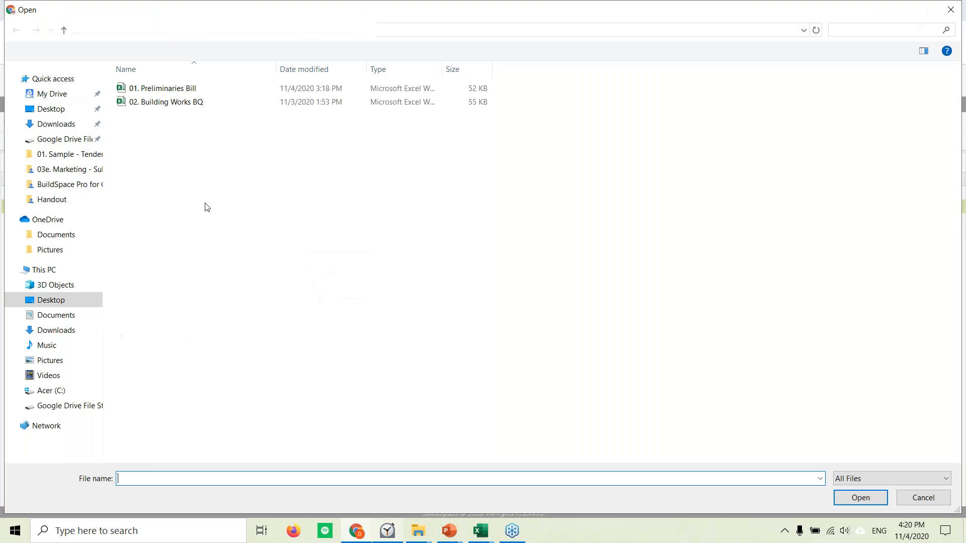
left_click(161, 90)
double_click(160, 90)
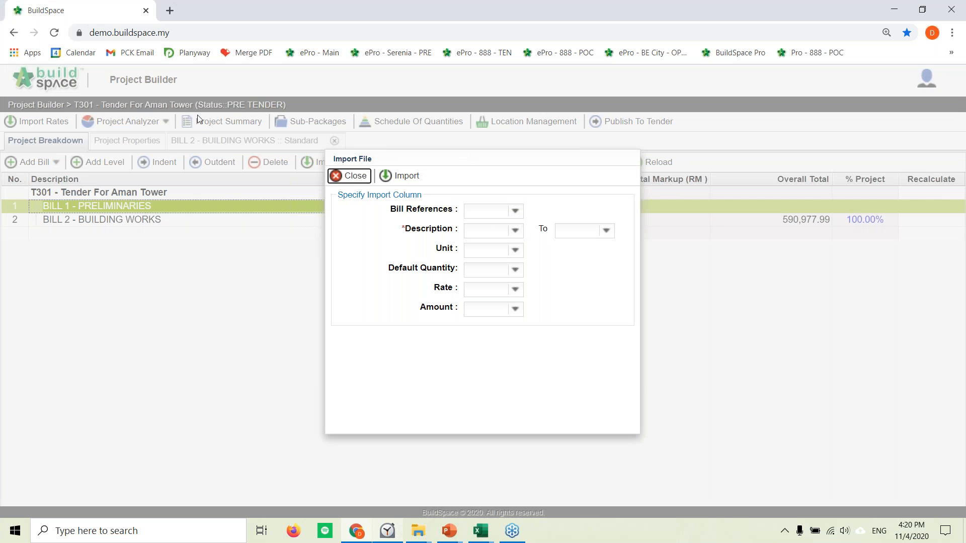
Map the import's description to columns A to A, unit to column B and default quantity to column C, and submit the mapping.
left_click(515, 230)
left_click(473, 241)
left_click(607, 231)
left_click(588, 251)
left_click(517, 251)
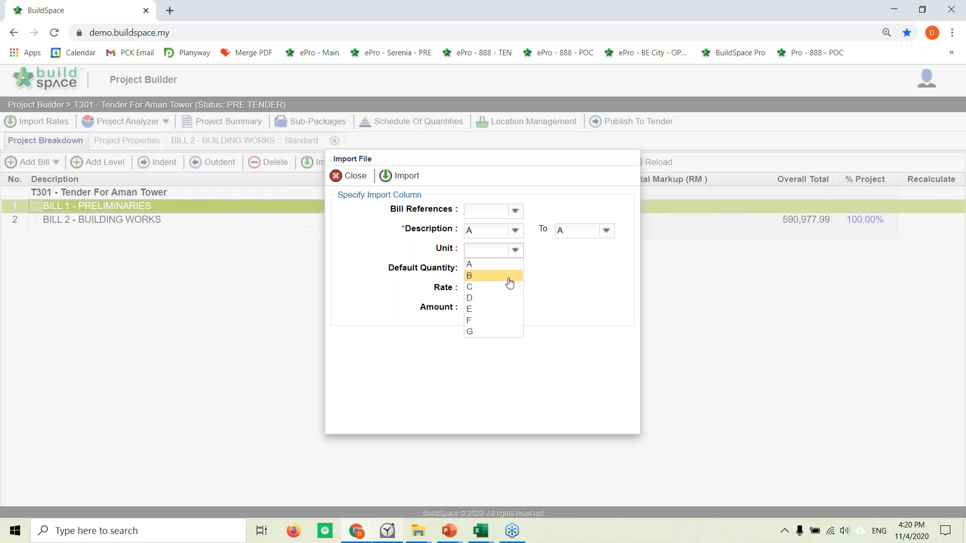
left_click(509, 277)
left_click(516, 270)
left_click(496, 307)
left_click(400, 176)
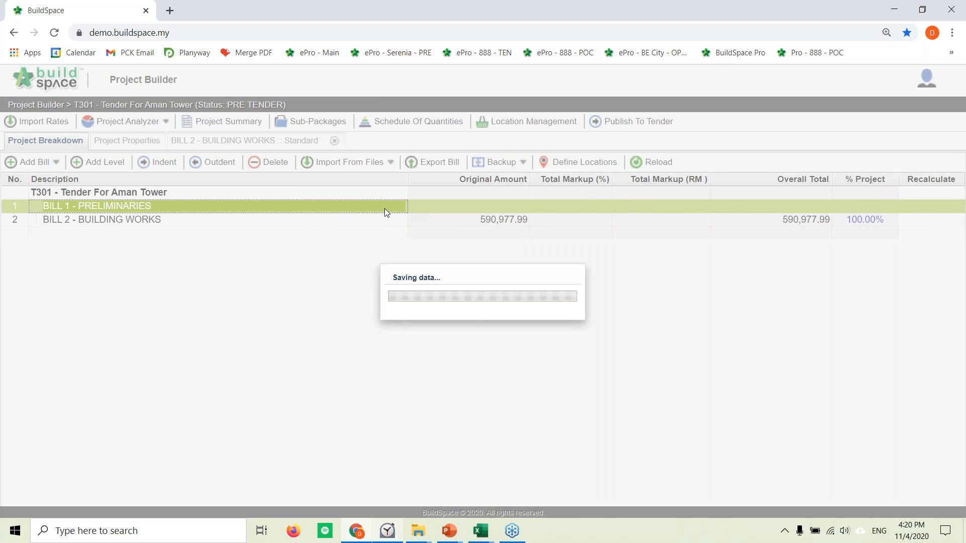
Import the PRELIMINARIES element into BILL 1 - PRELIMINARIES, including its rates, quantities and bill references.
left_click(92, 185)
left_click(145, 155)
left_click(191, 154)
left_click(252, 154)
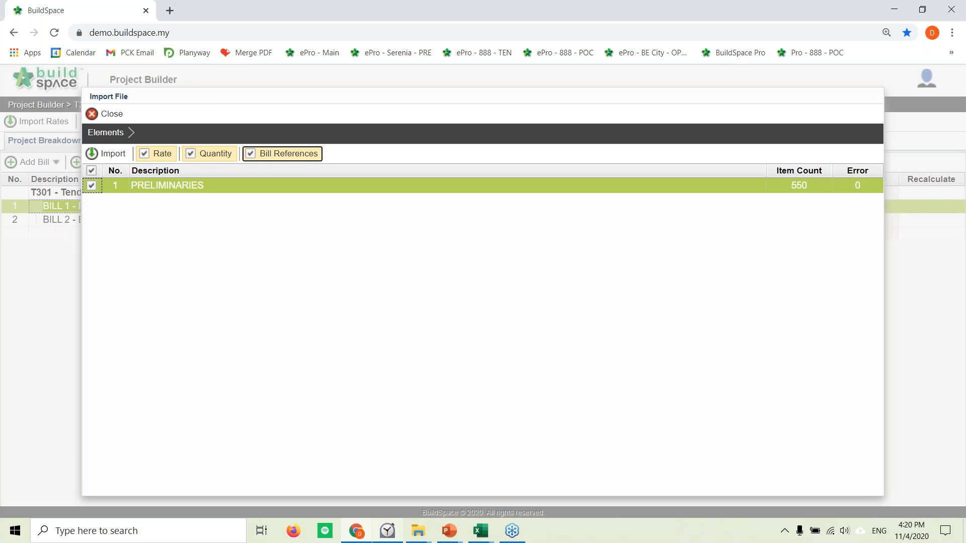
left_click(103, 154)
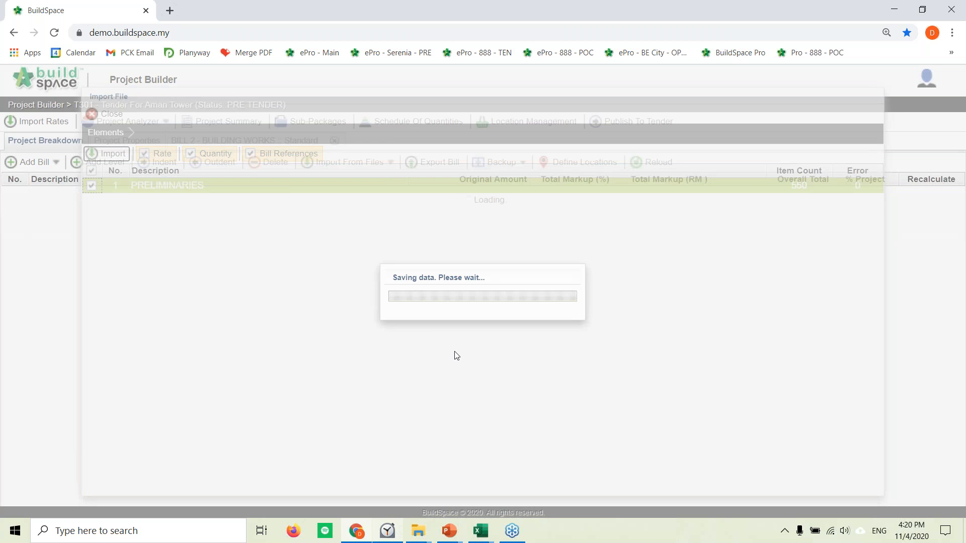
Review the imported items in BILL 1's PRELIMINARIES element and check the elapsed time on the Clock app's stopwatch.
double_click(140, 203)
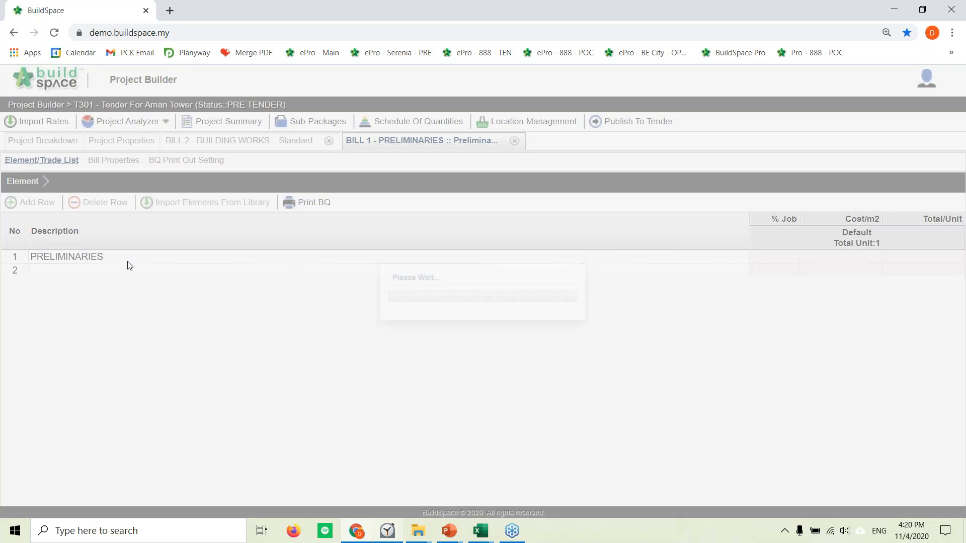
double_click(122, 258)
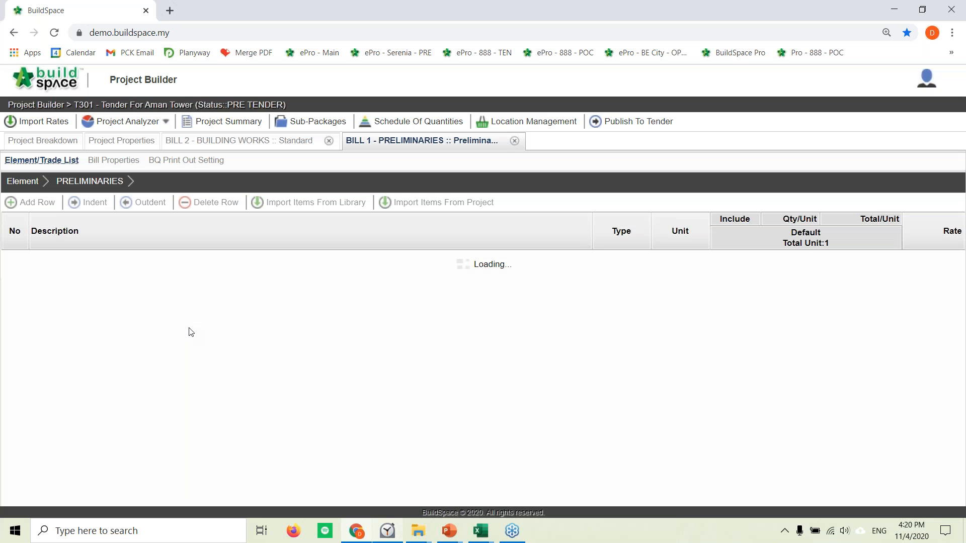
scroll(191, 332, "down", 5)
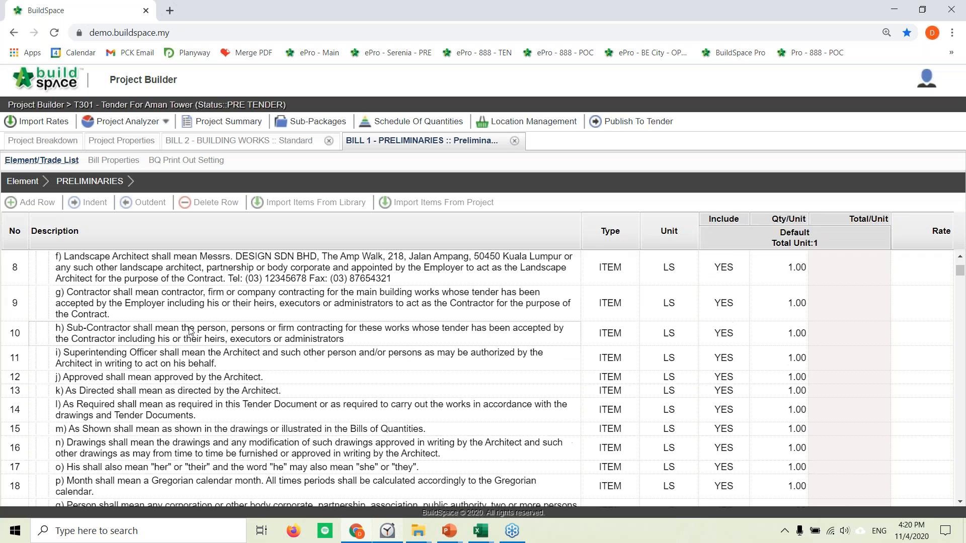
scroll(191, 332, "down", 5)
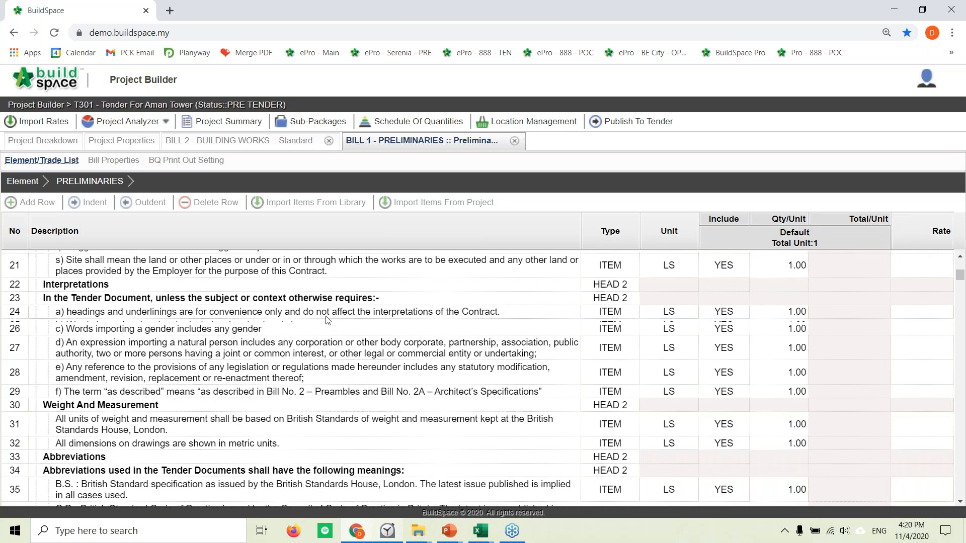
left_click(395, 535)
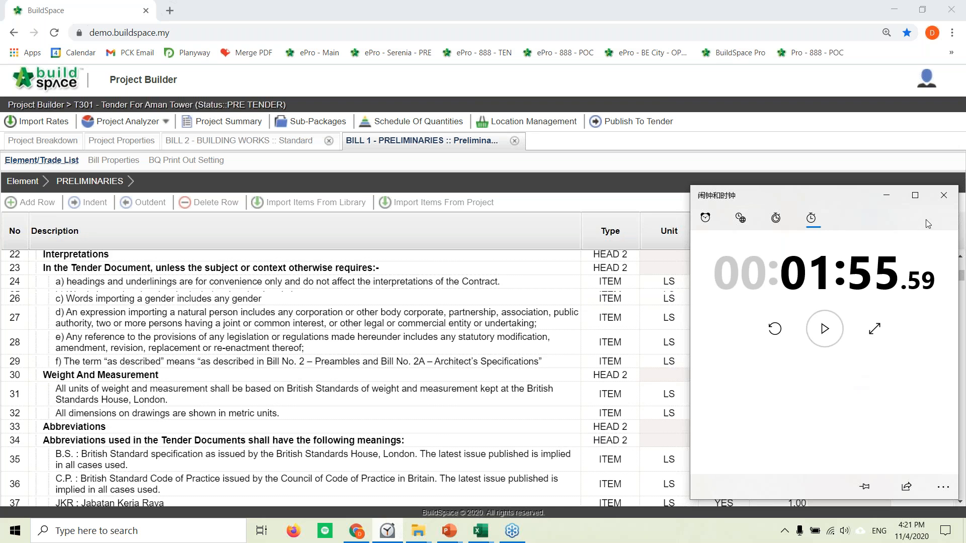
left_click(886, 201)
Enable and save both element markup and item markup in the bill properties of BILL 1 - PRELIMINARIES.
left_click(115, 162)
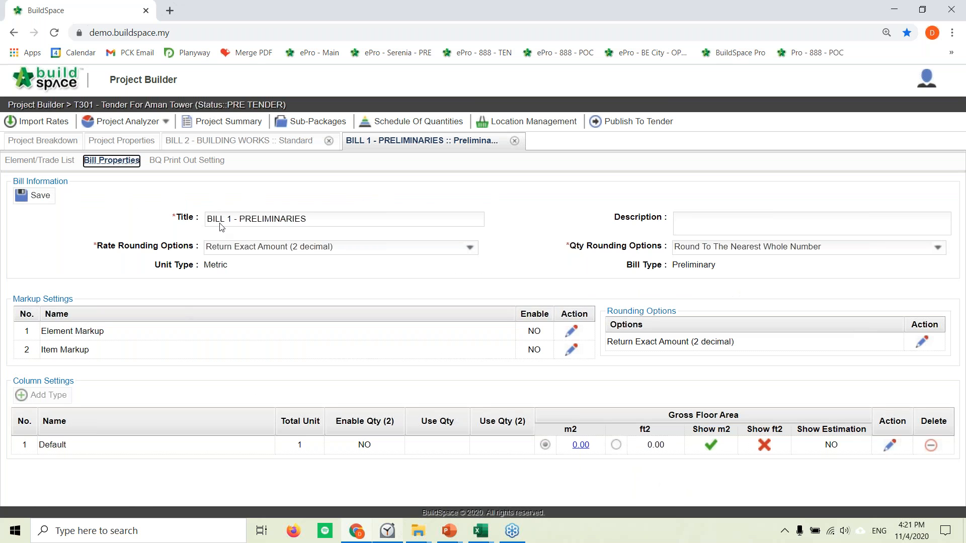
left_click(571, 332)
left_click(571, 351)
left_click(534, 331)
left_click(573, 333)
left_click(534, 349)
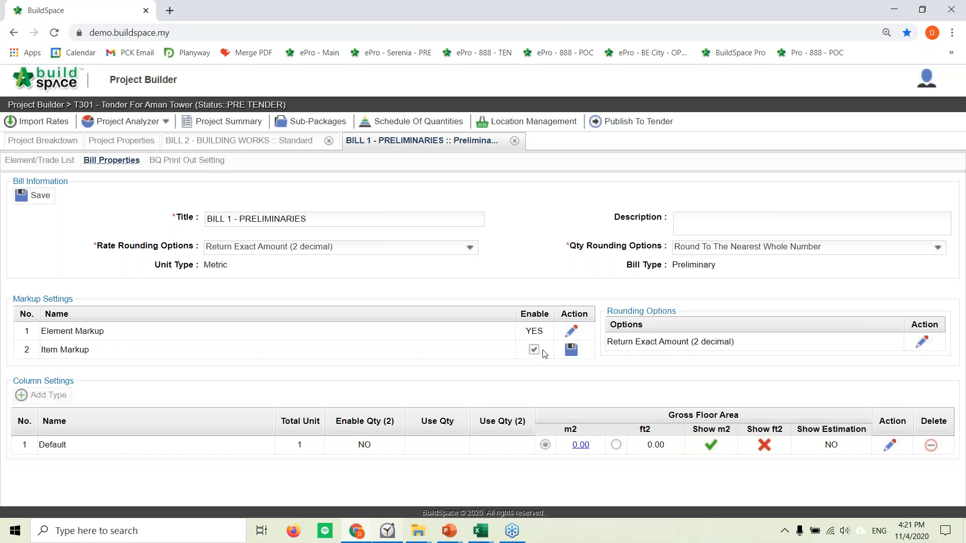
left_click(572, 350)
Enable and save both element markup and item markup in the bill properties of BILL 2 - BUILDING WORKS.
left_click(162, 142)
left_click(111, 160)
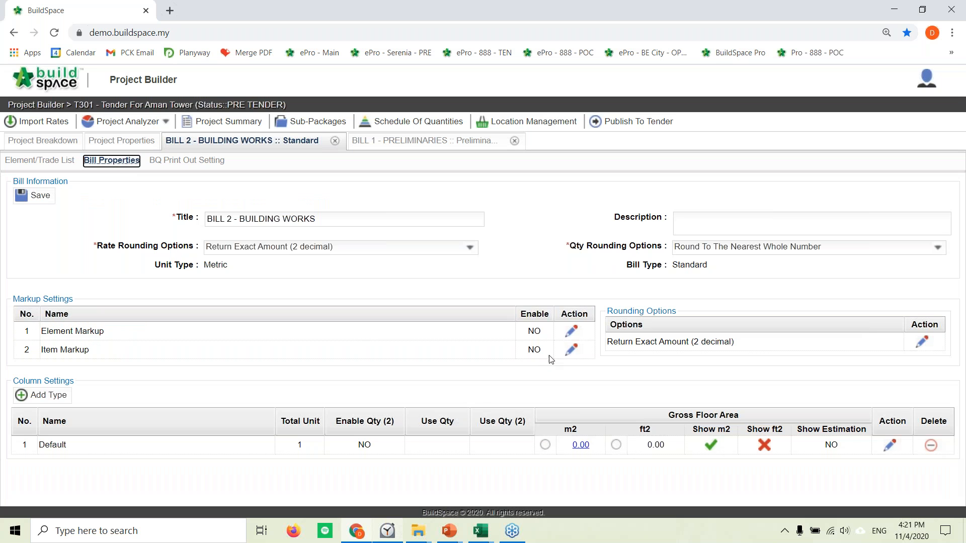
left_click(571, 331)
left_click(571, 331)
left_click(571, 349)
left_click(534, 349)
left_click(571, 350)
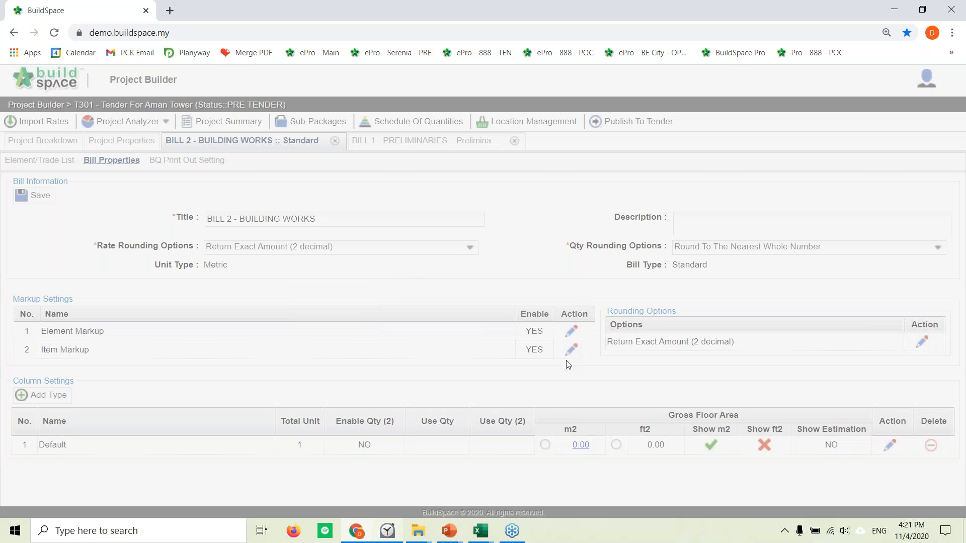
Return to the element list of BILL 2 - BUILDING WORKS and look at its element markup columns.
left_click(41, 142)
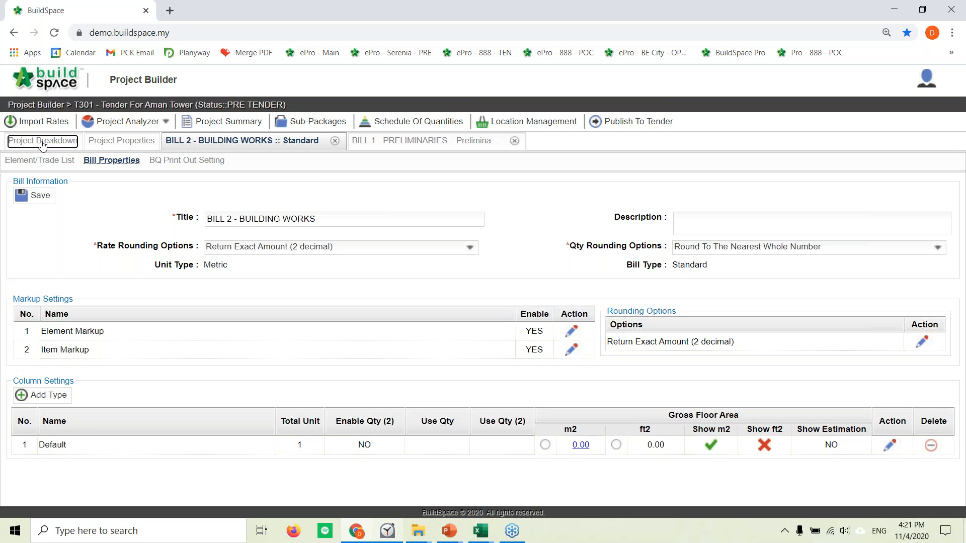
double_click(157, 221)
left_click(40, 161)
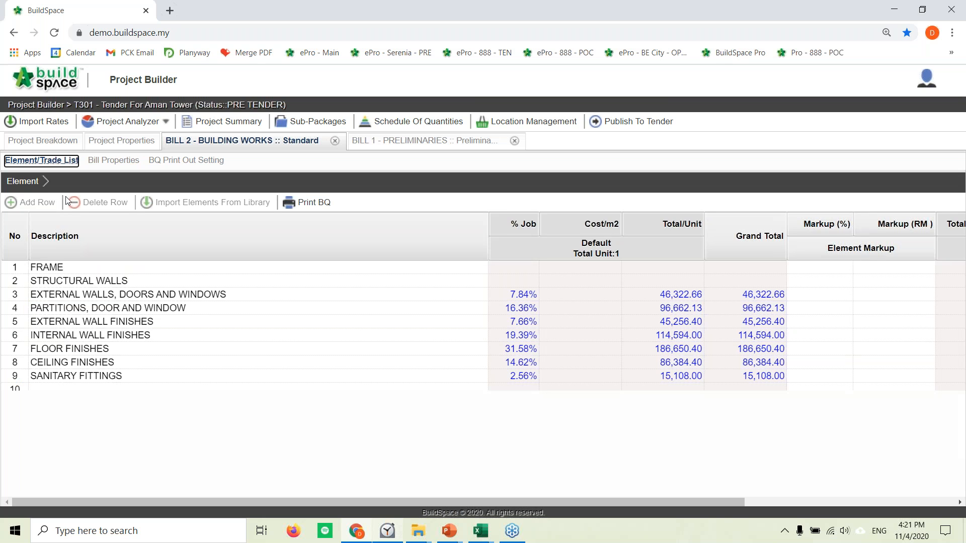
left_click(69, 273)
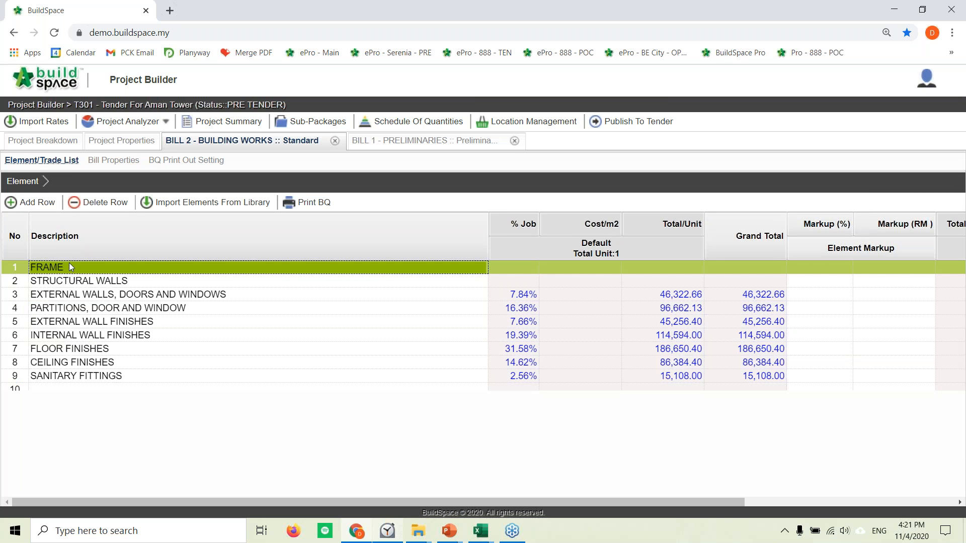
Import the Concrete Grade 25 rate from Master Rates' Vibrated Reinforced Concrete into the Grade 25 Columns and Beams items of BILL 2's FRAME element.
left_click(44, 125)
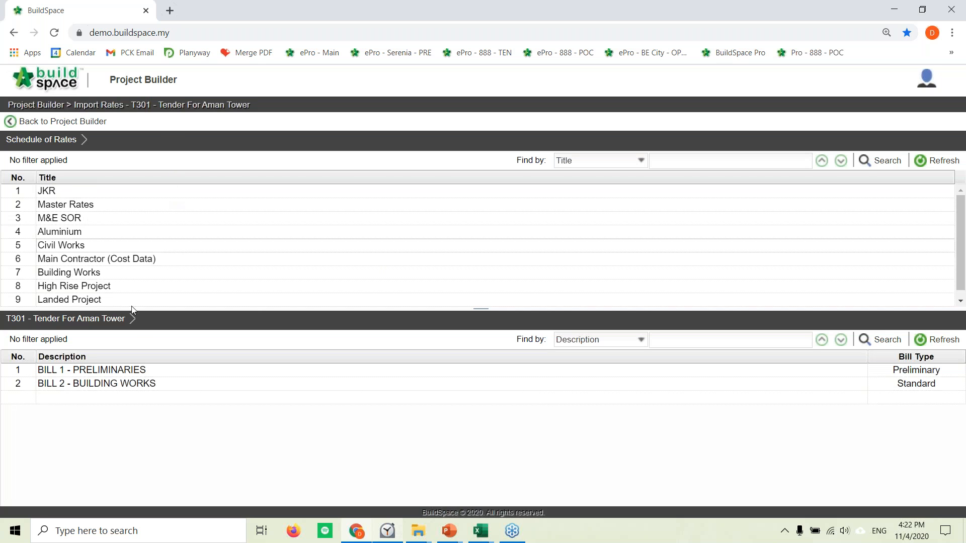
left_click(126, 388)
double_click(126, 388)
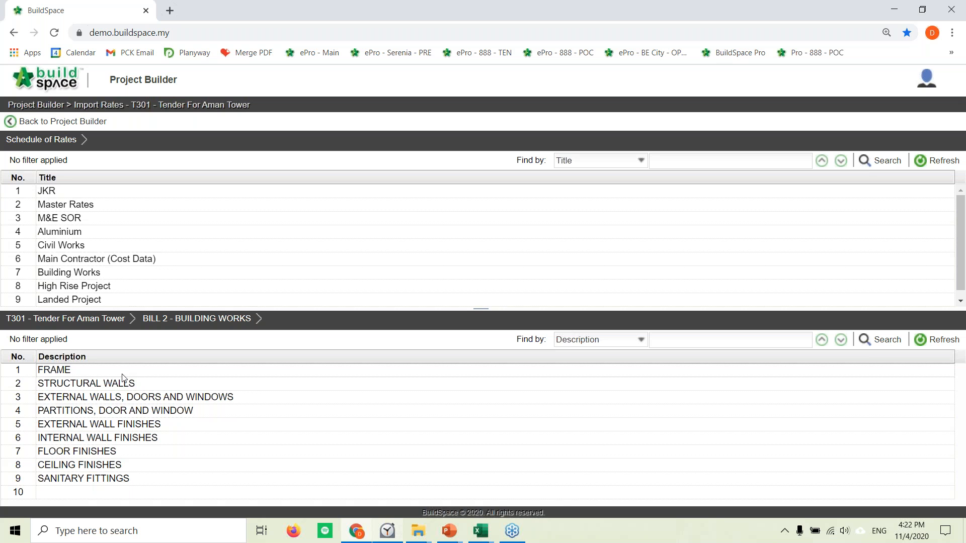
double_click(92, 374)
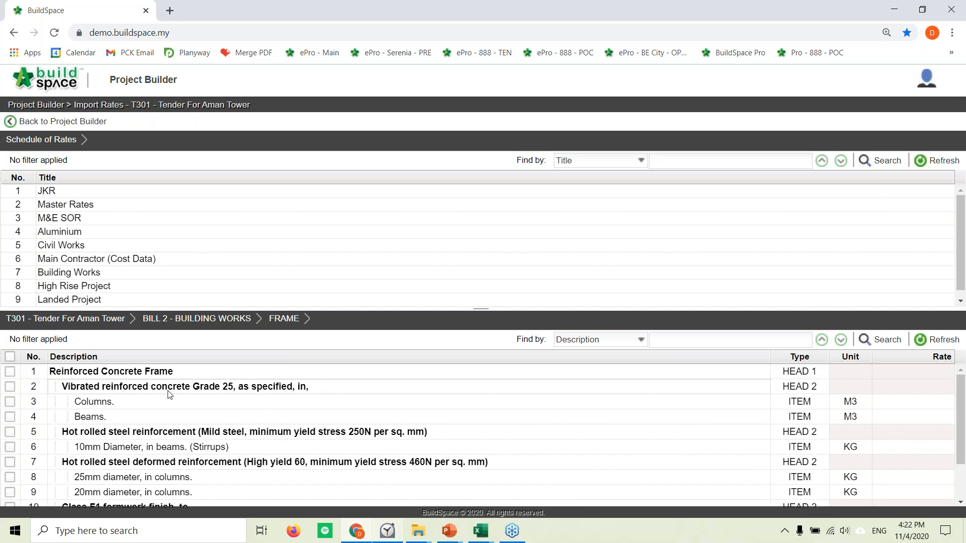
left_click(10, 402)
left_click(10, 417)
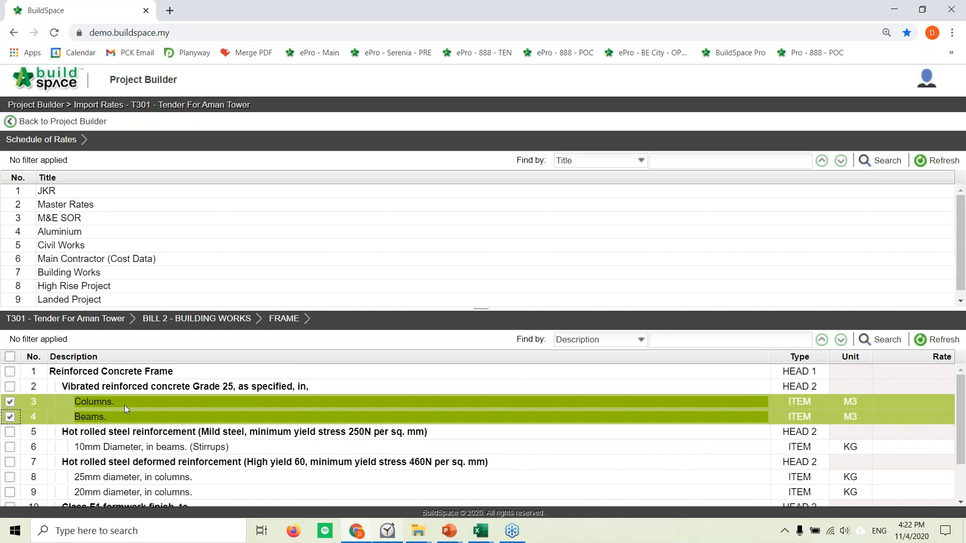
double_click(63, 206)
double_click(64, 219)
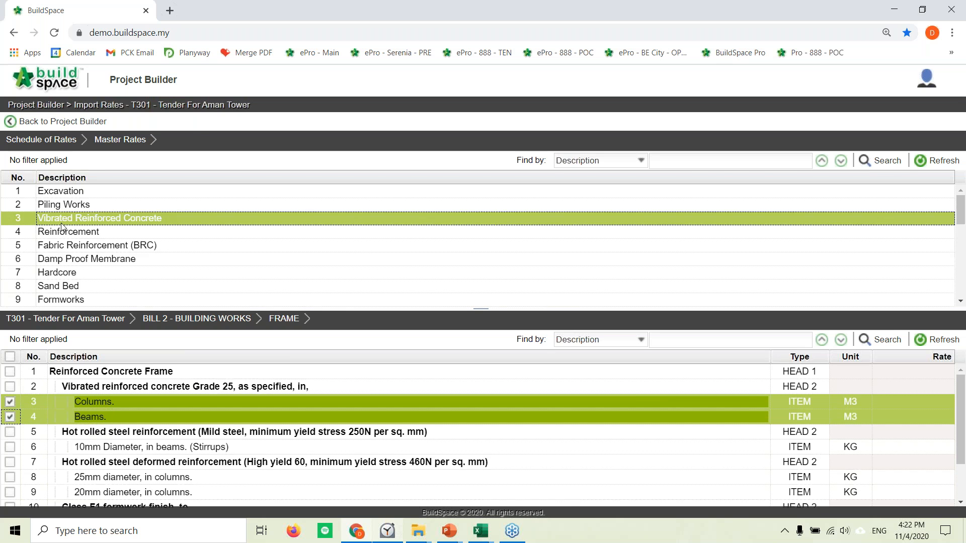
left_click(99, 247)
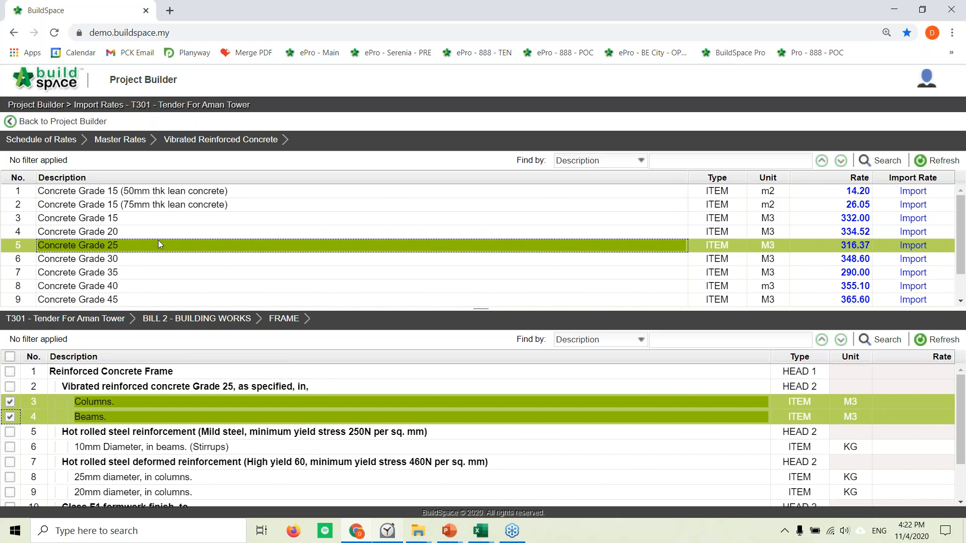
left_click(914, 246)
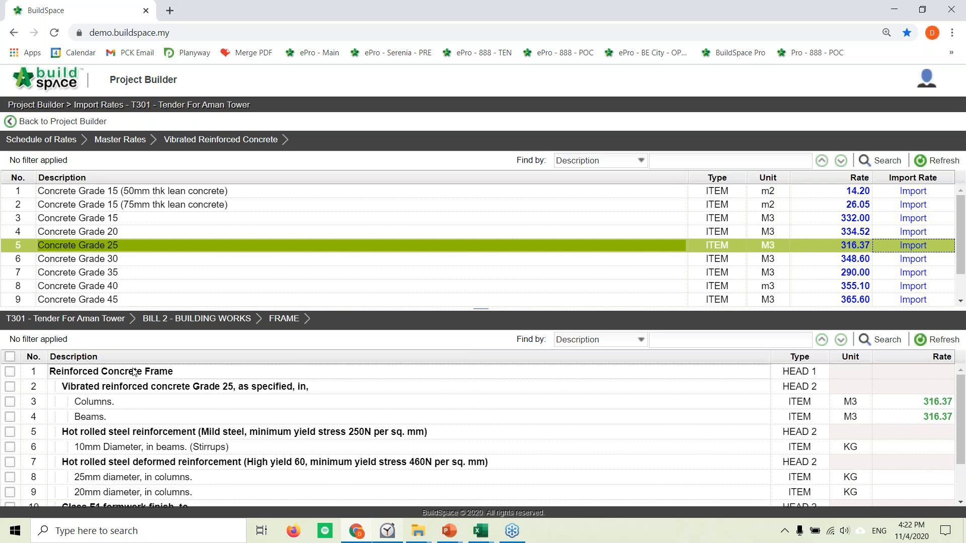
Import the Concrete Grade 35 rate from Master Rates into the Grade 35/20 lift walls item of BILL 2's STRUCTURAL WALLS element.
left_click(209, 321)
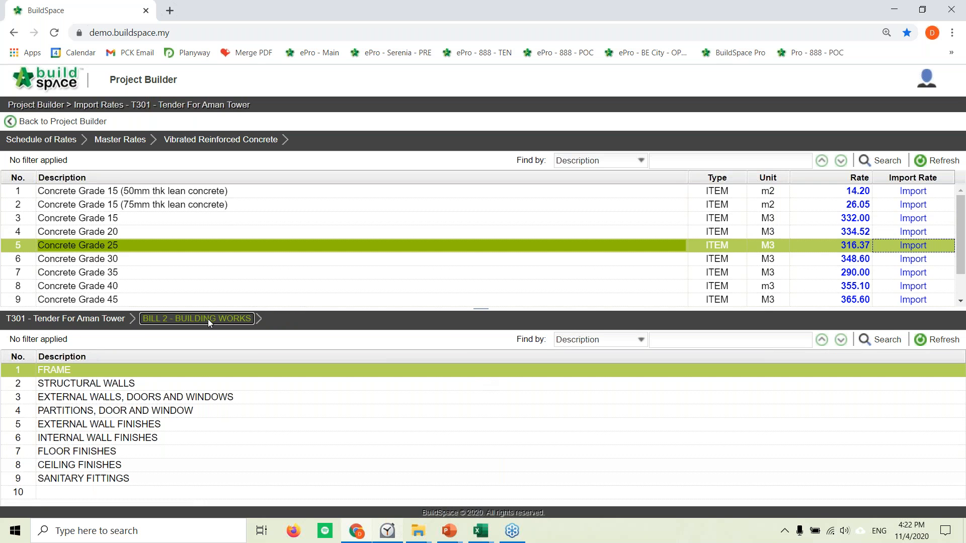
double_click(103, 383)
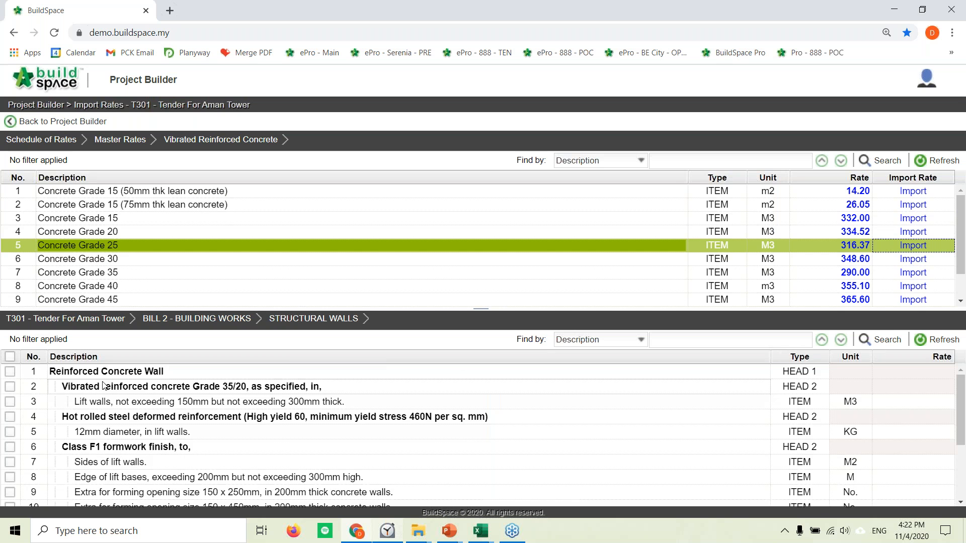
left_click(9, 402)
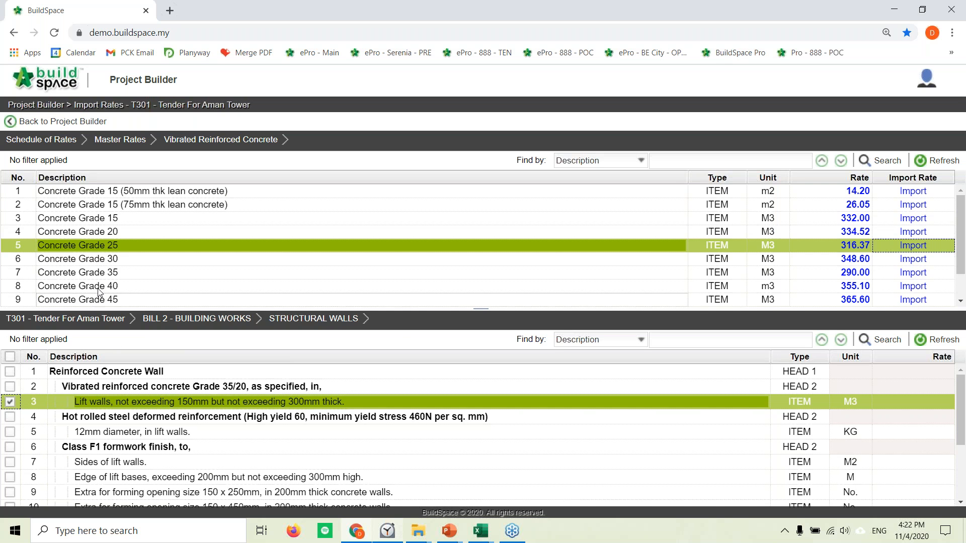
left_click(107, 274)
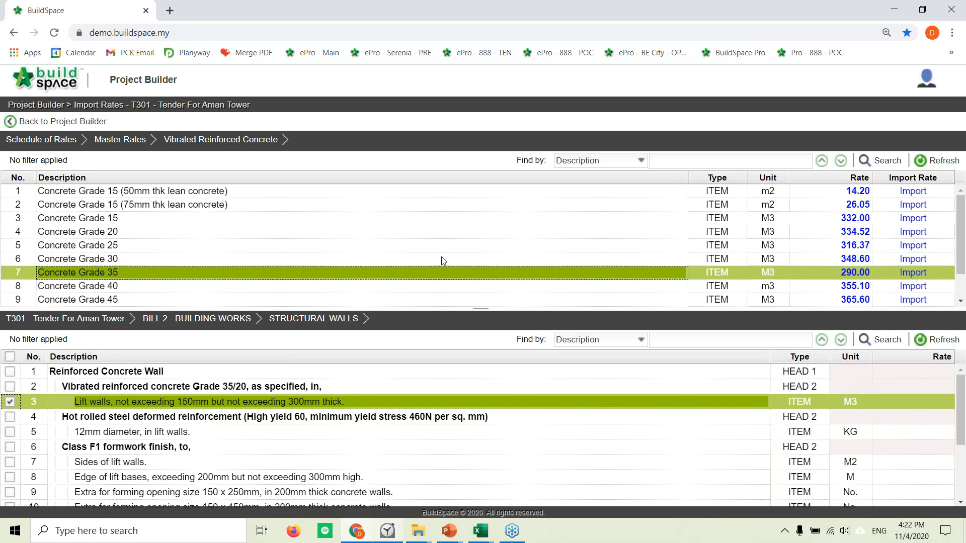
left_click(909, 275)
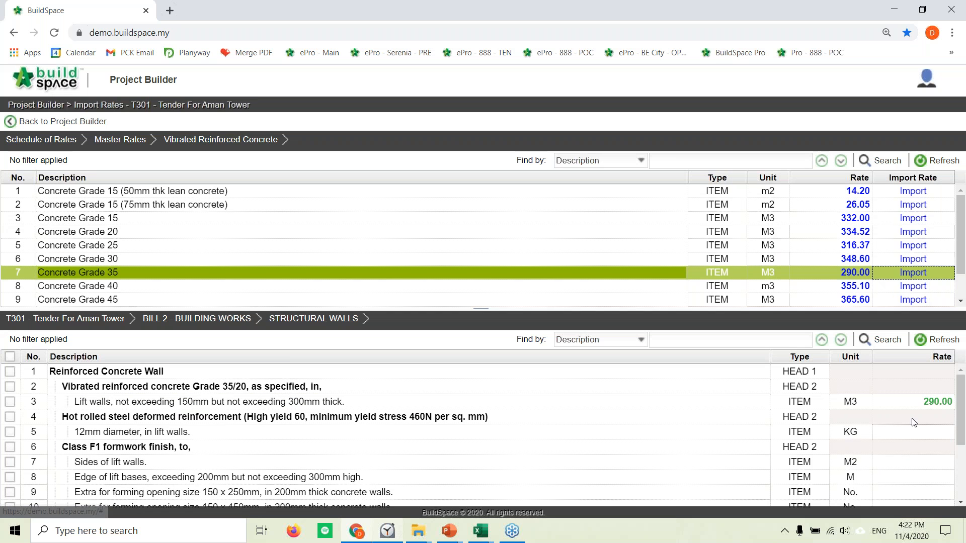
Import the Y12 rate from Master Rates' Reinforcement into the 12mm diameter item of BILL 2's STRUCTURAL WALLS element.
left_click(134, 436)
left_click(108, 140)
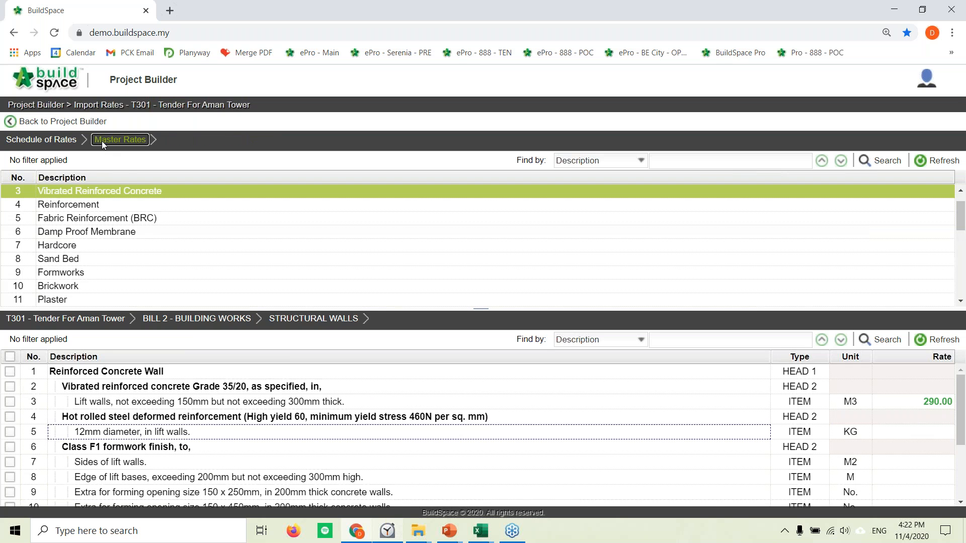
left_click(101, 204)
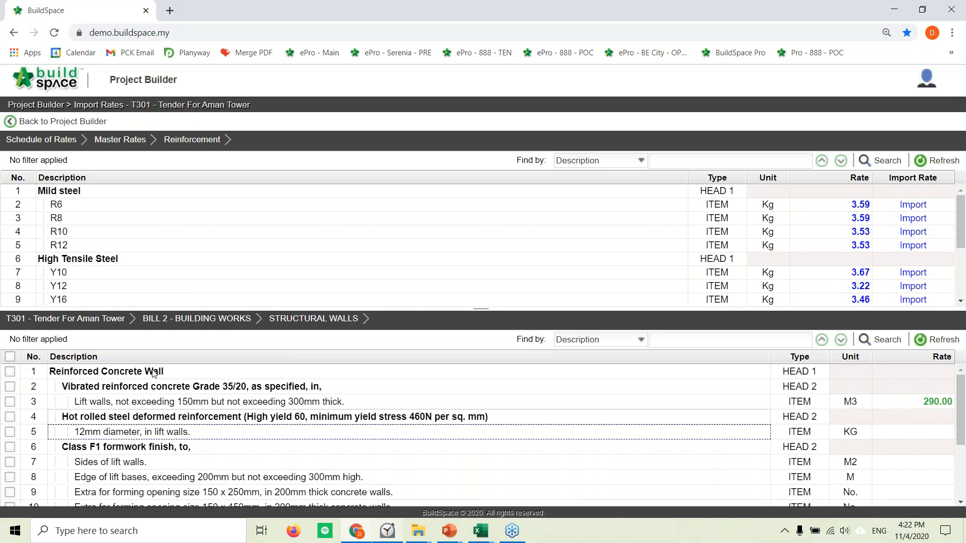
left_click(192, 290)
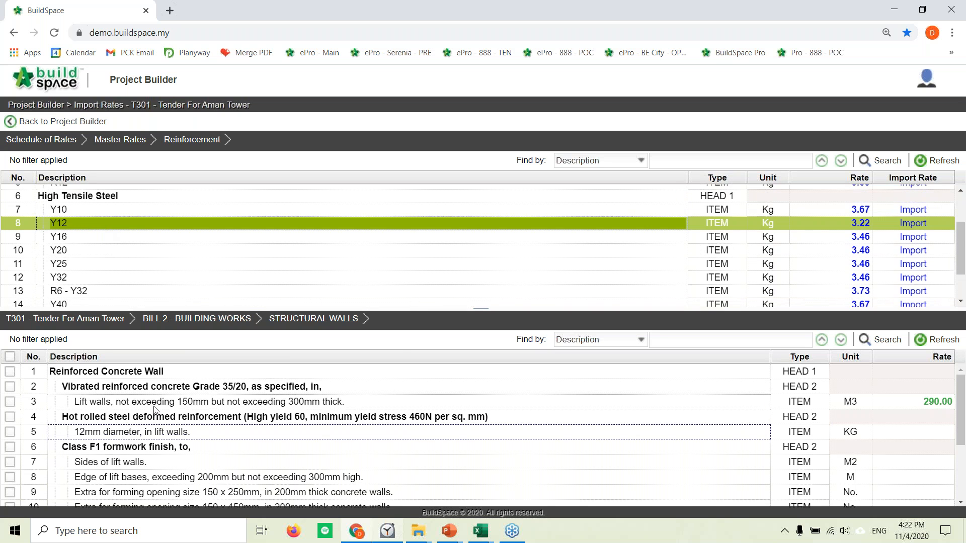
left_click(9, 432)
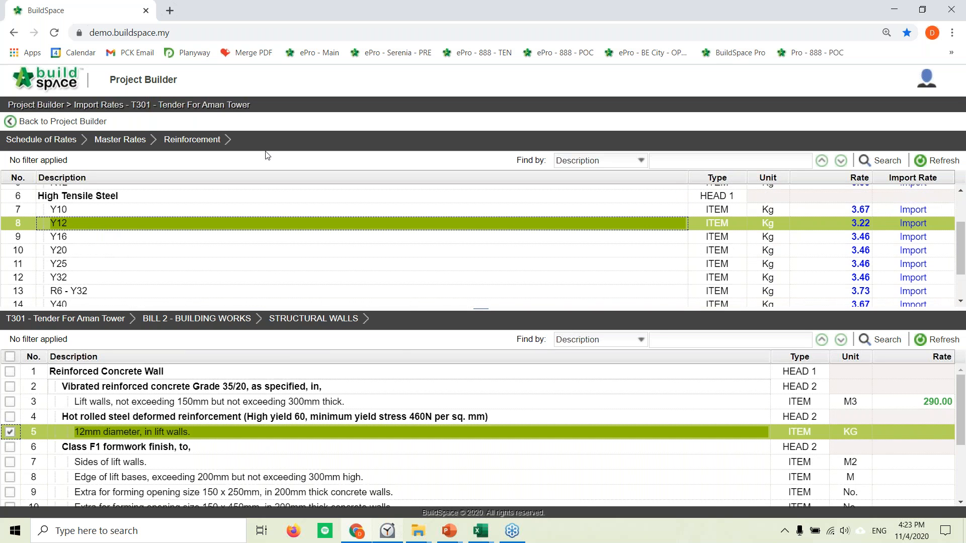
left_click(913, 224)
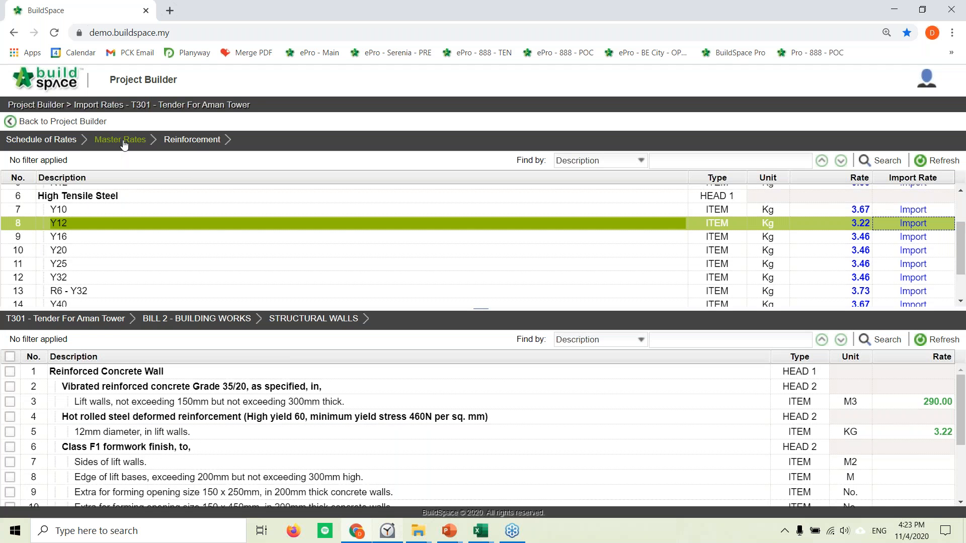
Import the Y10 rate into the 10mm Diameter, in beams (Stirrups) item of BILL 2's FRAME element.
left_click(196, 318)
left_click(89, 369)
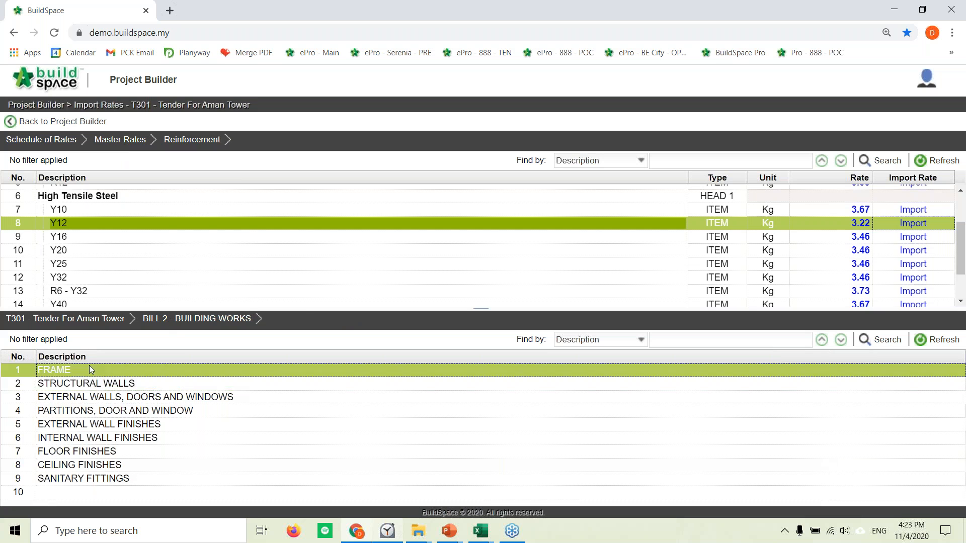
scroll(91, 415, "down", 2)
left_click(10, 395)
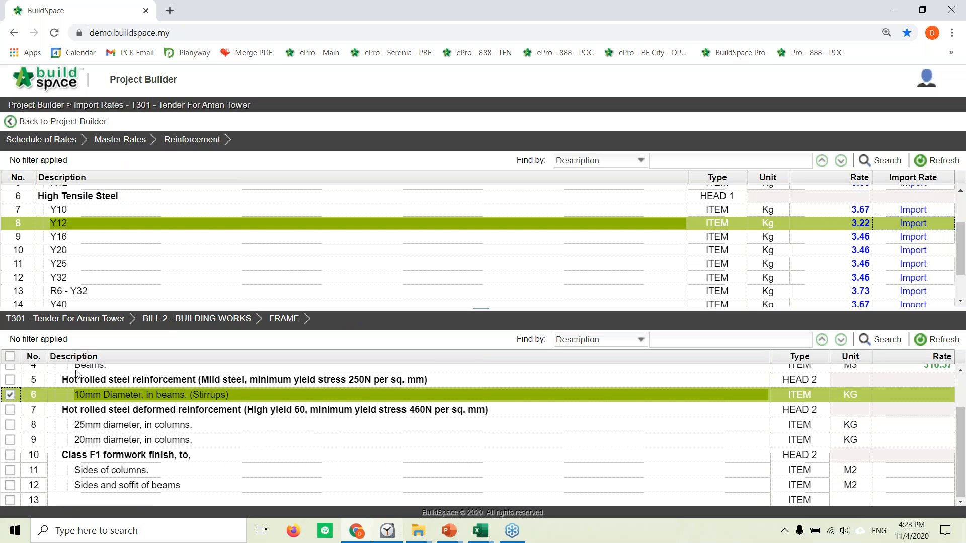
left_click(69, 210)
left_click(913, 210)
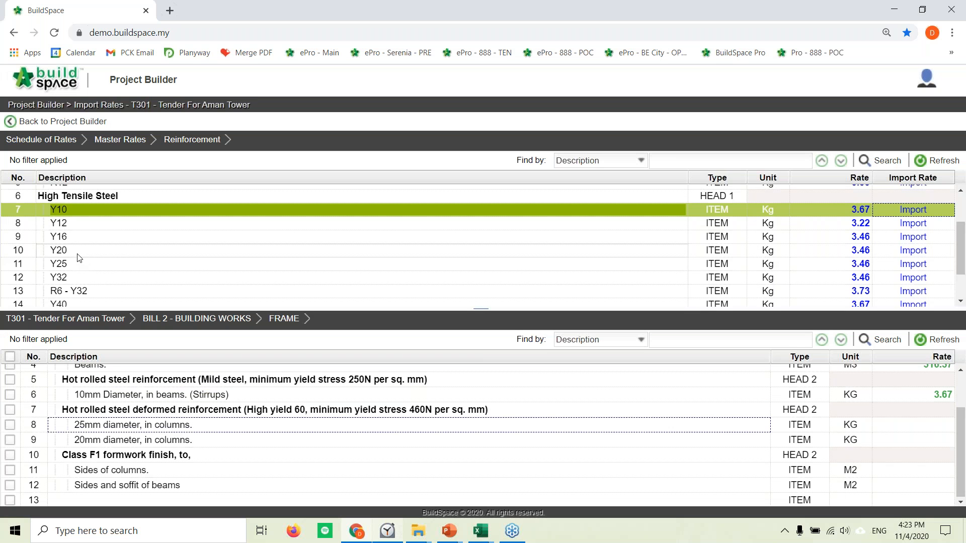
Import the Y25 rate into the 25mm diameter columns item and the Y20 rate into the 20mm diameter columns item.
left_click(10, 425)
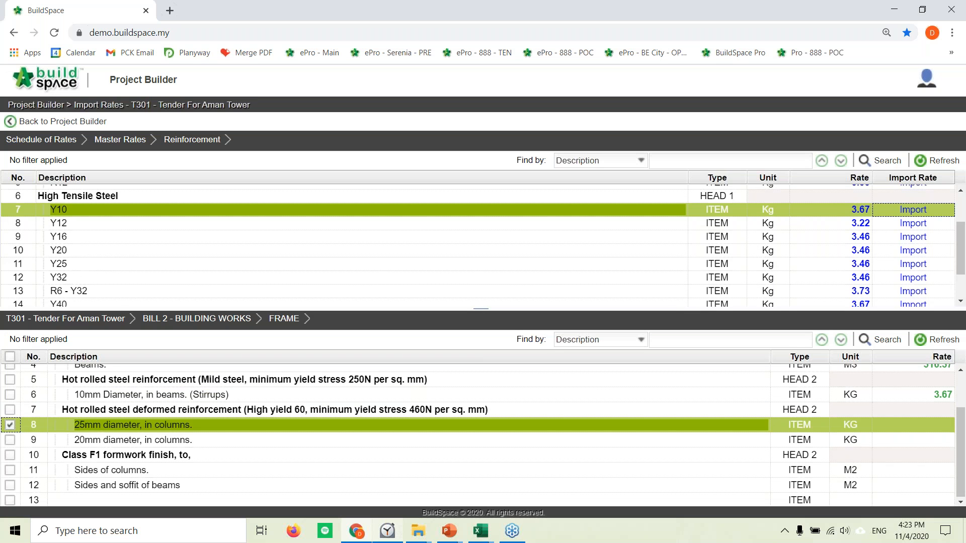
left_click(125, 265)
left_click(912, 266)
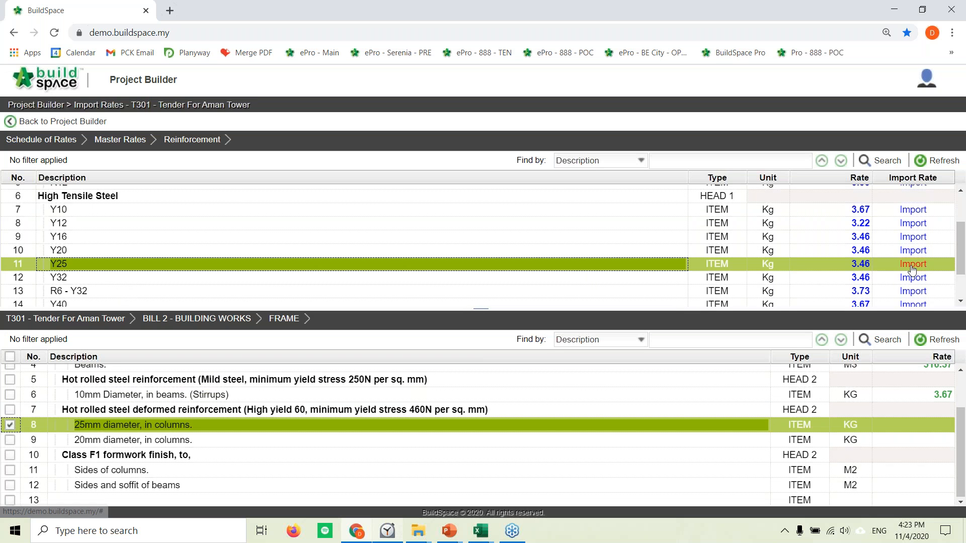
left_click(49, 251)
left_click(11, 443)
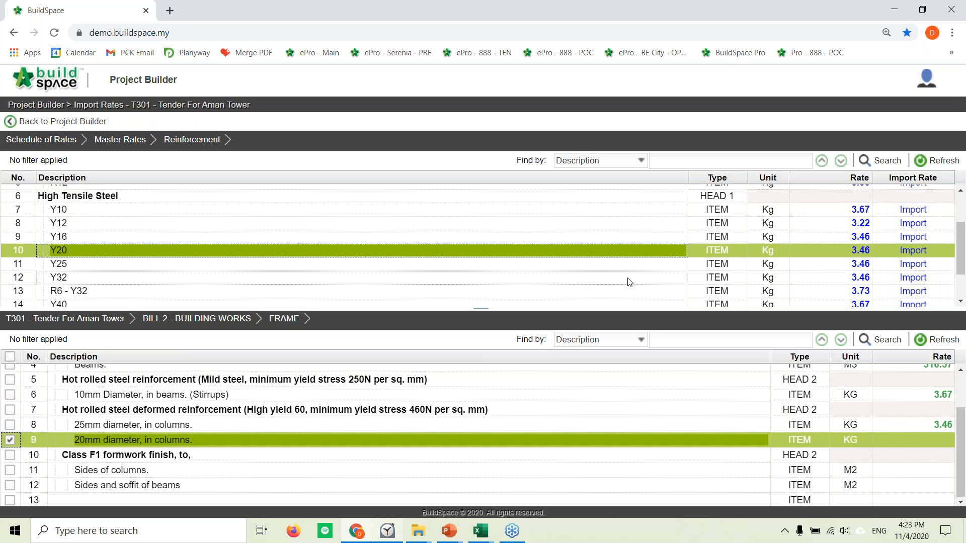
left_click(912, 251)
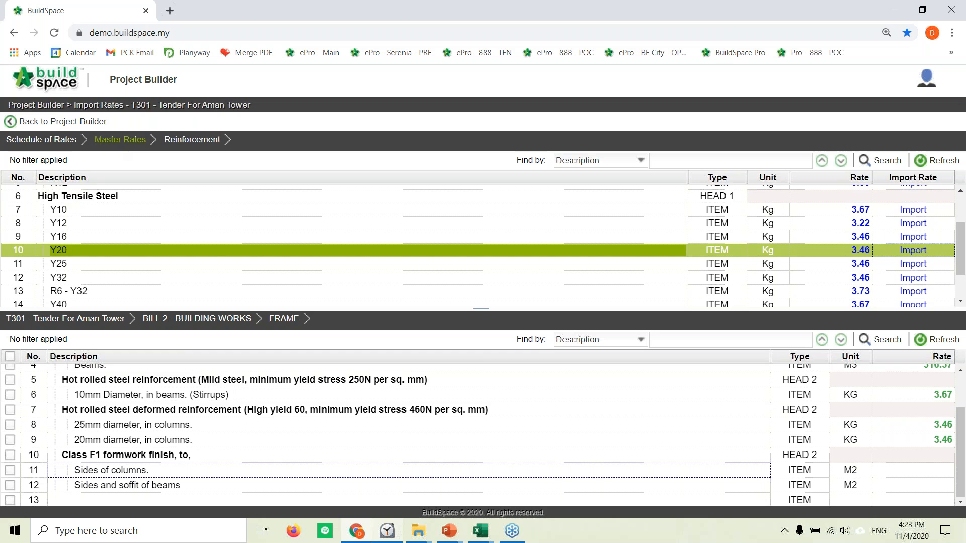
Import the Timber Formwork rate from Master Rates' Formworks into FRAME's Sides of columns and Sides and soffit of beams items.
left_click(120, 139)
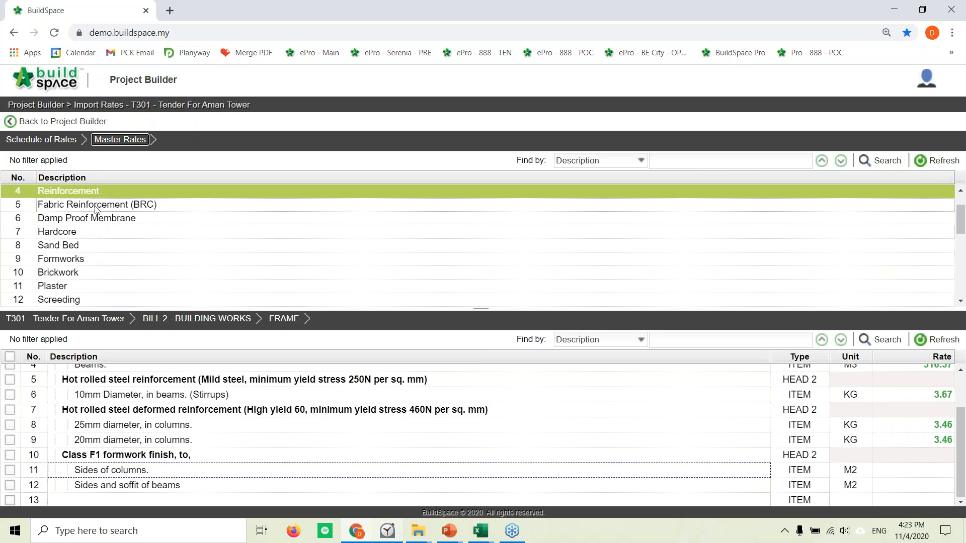
double_click(78, 259)
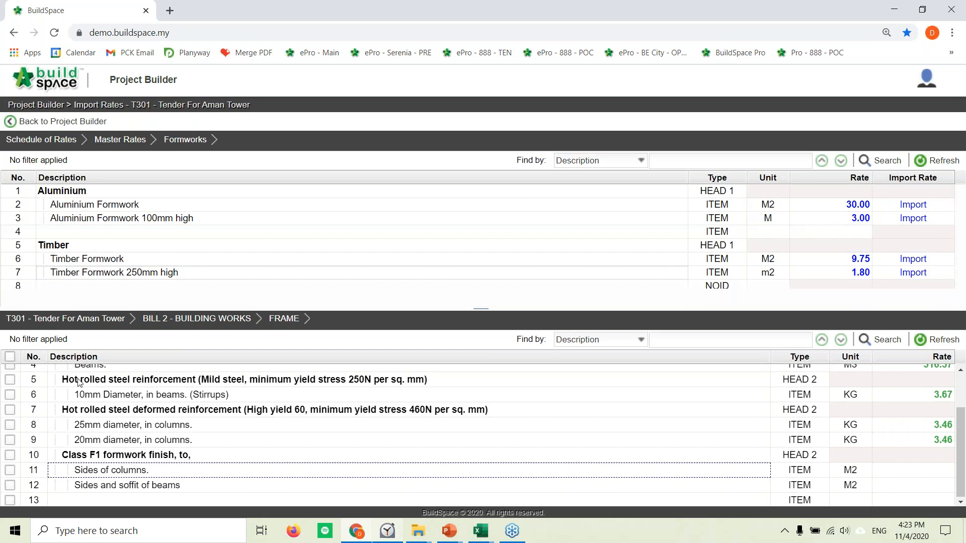
left_click(10, 471)
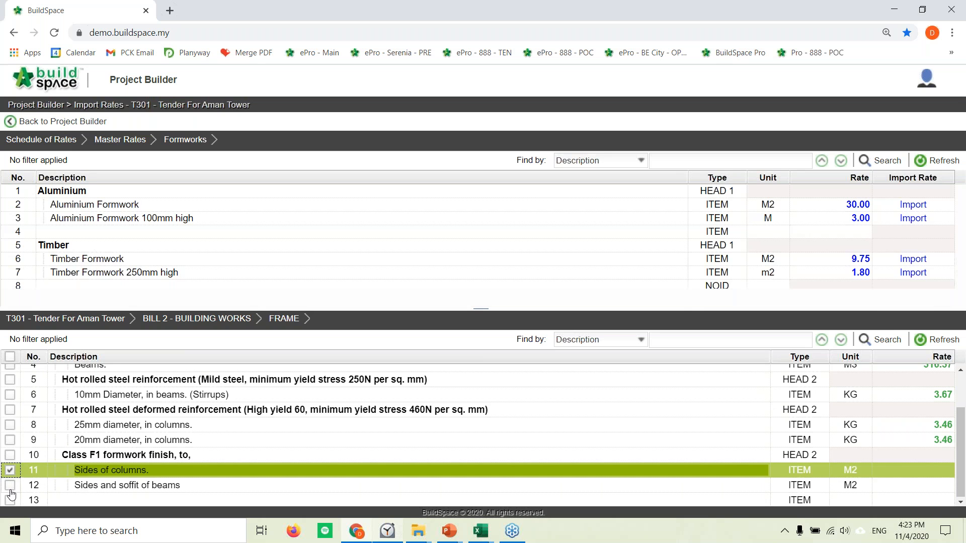
left_click(10, 485)
left_click(427, 260)
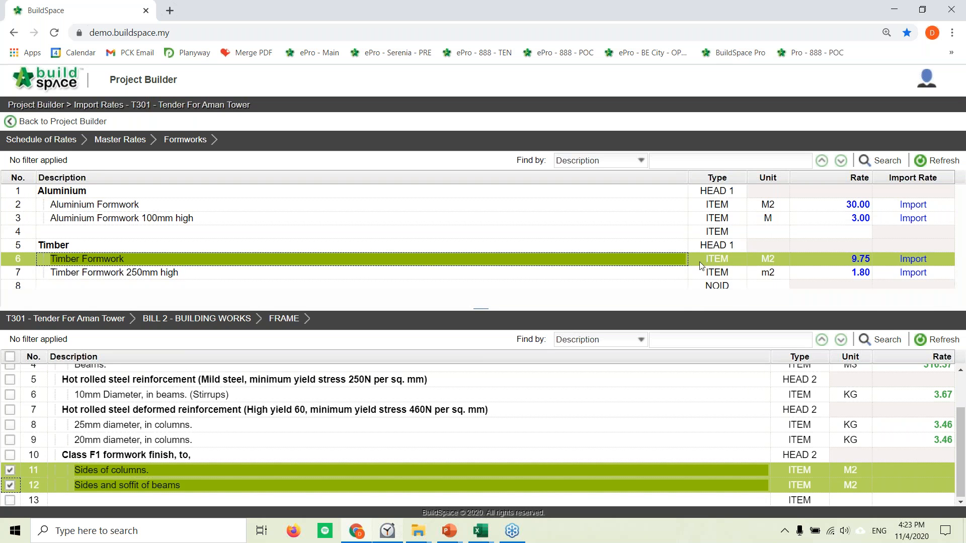
left_click(914, 260)
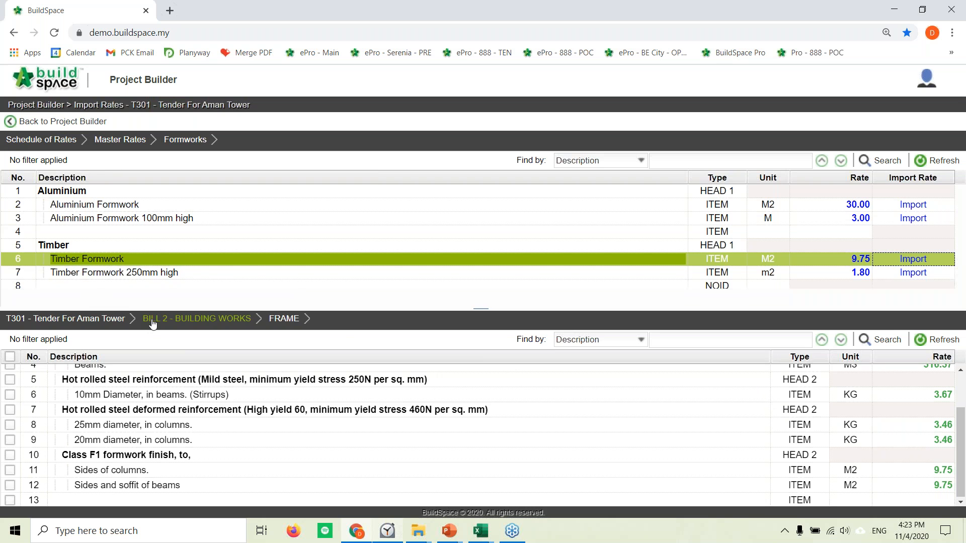
In STRUCTURAL WALLS, import the Timber Formwork rate into Sides of lift walls and Timber Formwork 250mm high into Edge of lift bases.
left_click(197, 318)
double_click(111, 383)
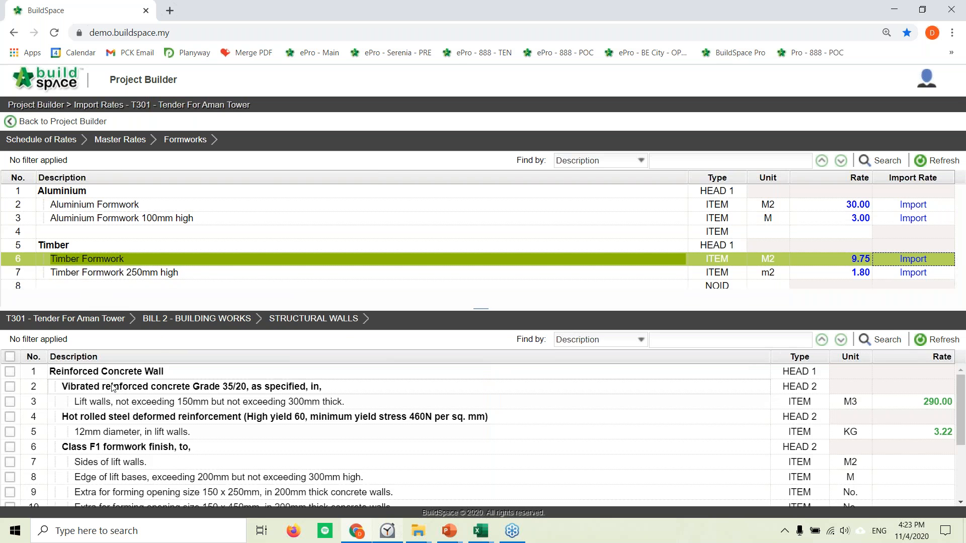
scroll(121, 433, "down", 1)
left_click(119, 404)
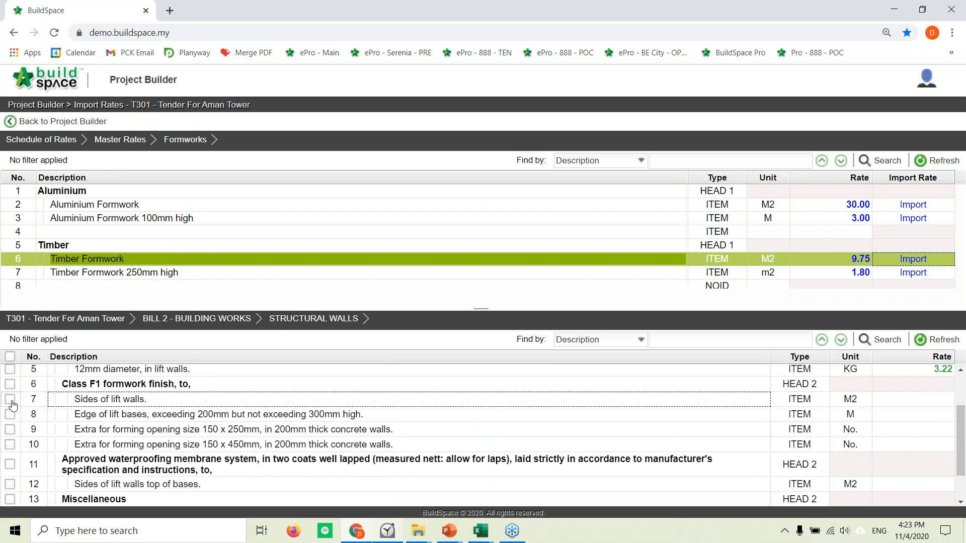
left_click(10, 399)
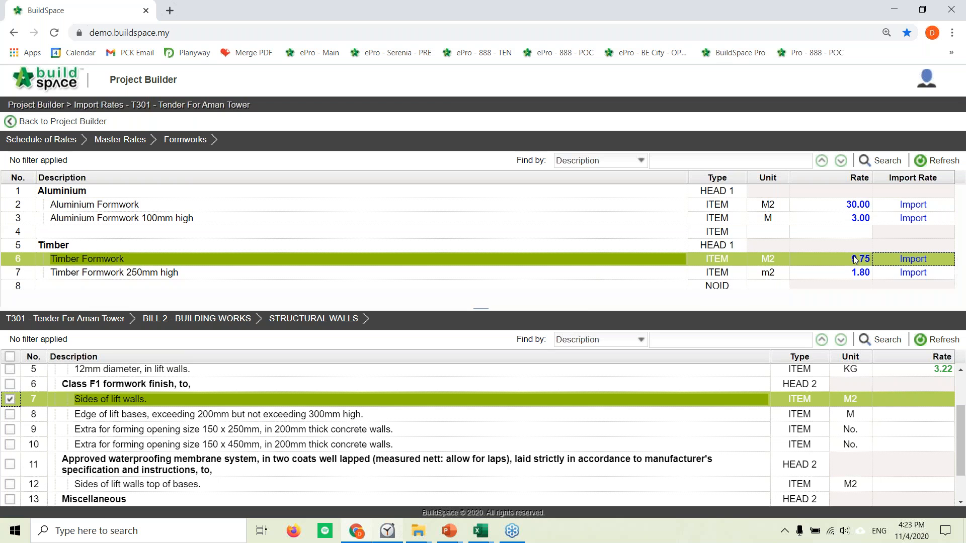
left_click(913, 258)
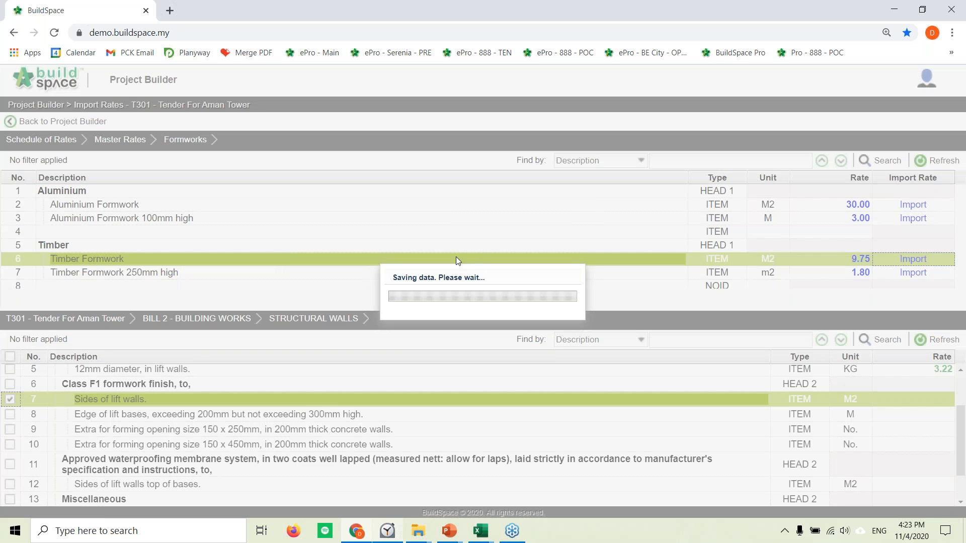
left_click(10, 414)
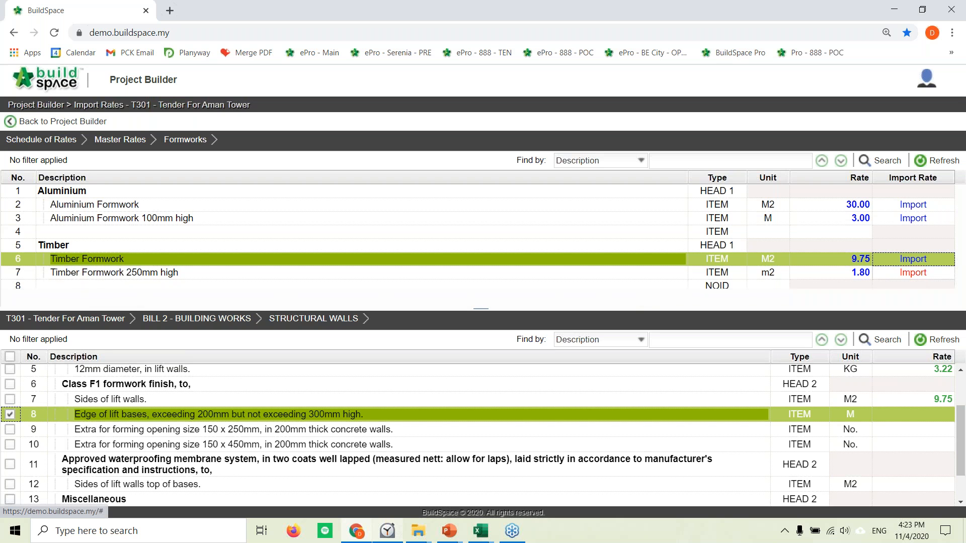
left_click(898, 276)
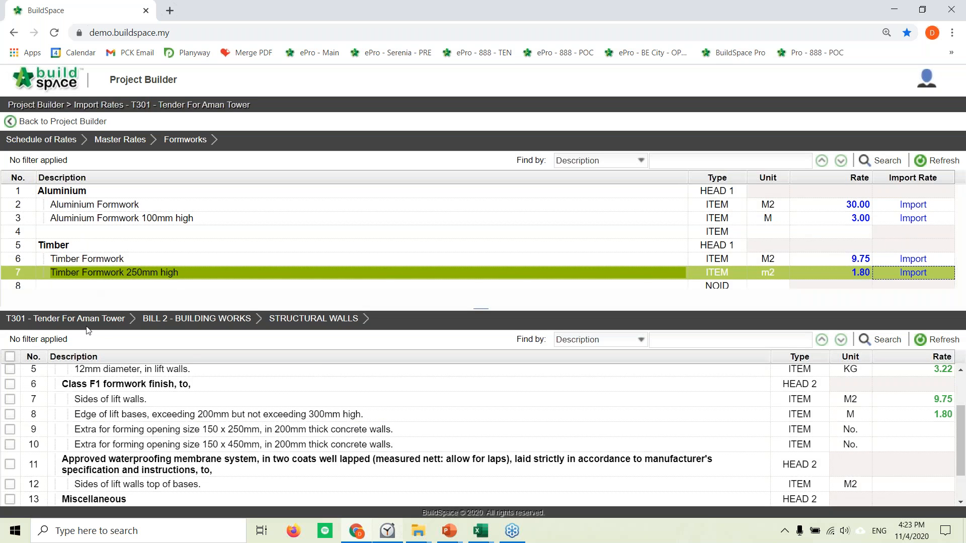
Leave the rate import and open the FRAME element of BILL 2 - BUILDING WORKS to review its priced items.
left_click(39, 121)
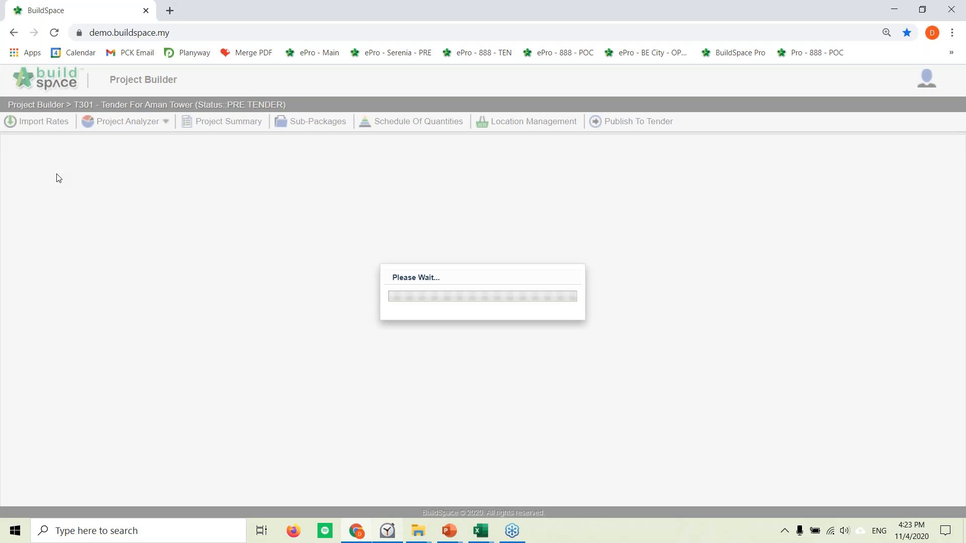
double_click(82, 221)
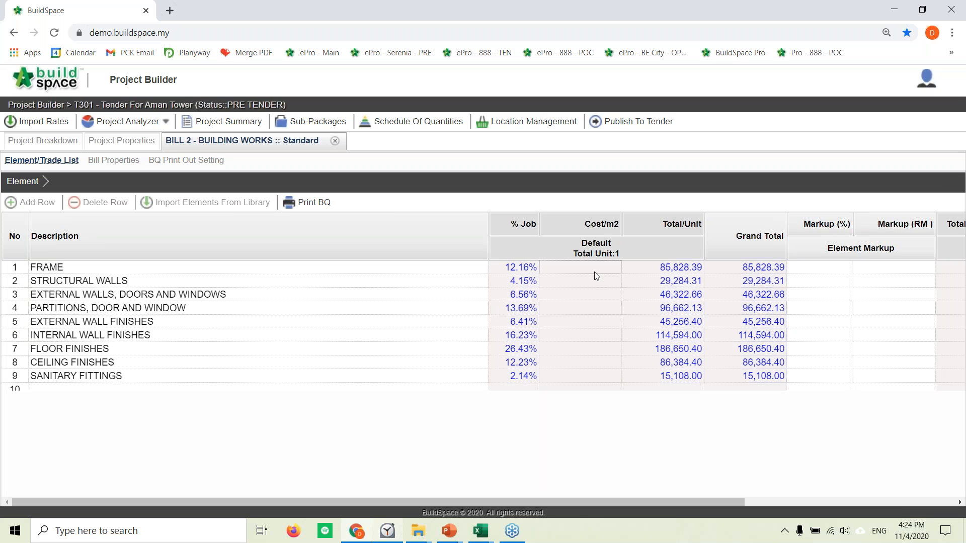
double_click(138, 267)
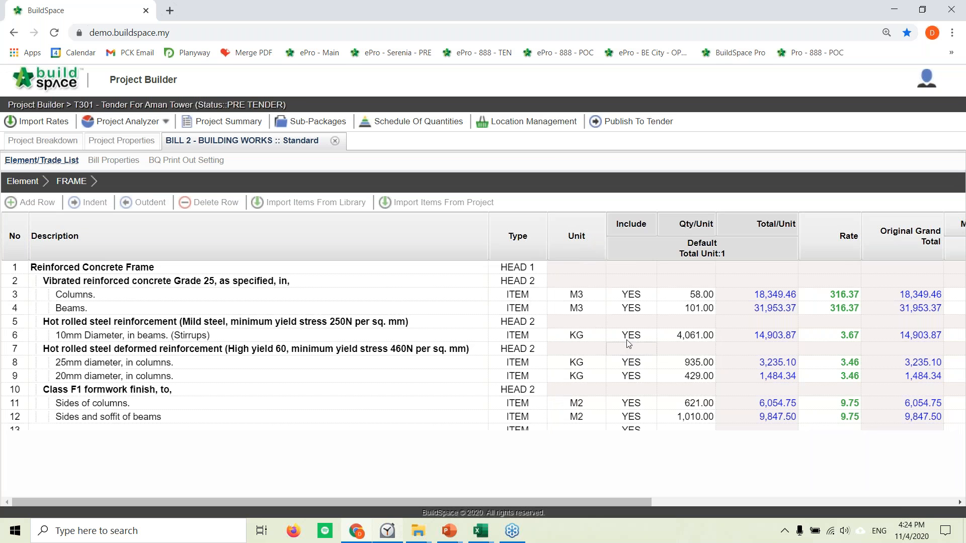
Examine the build-up rate of the Grade 25 Columns item, including its labour, and return to the FRAME item list.
double_click(823, 296)
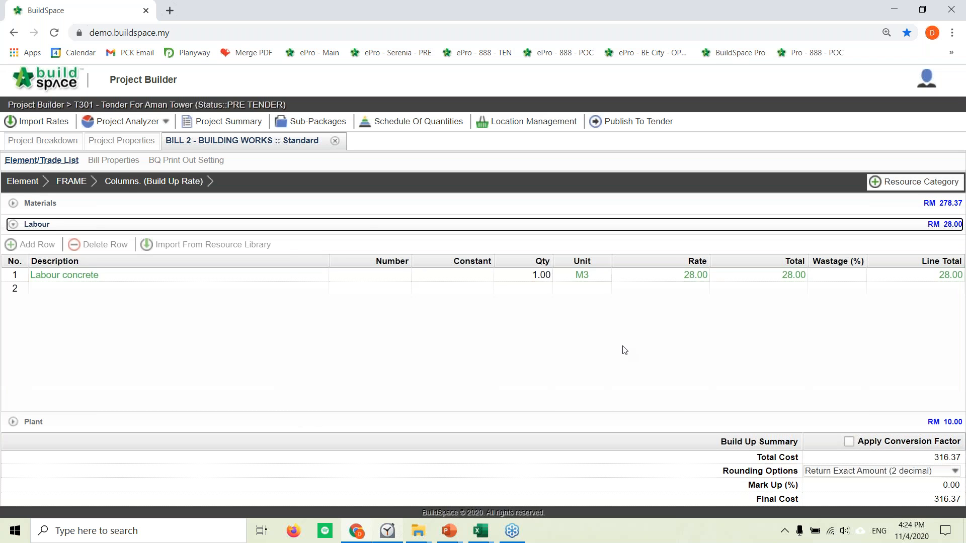
left_click(107, 143)
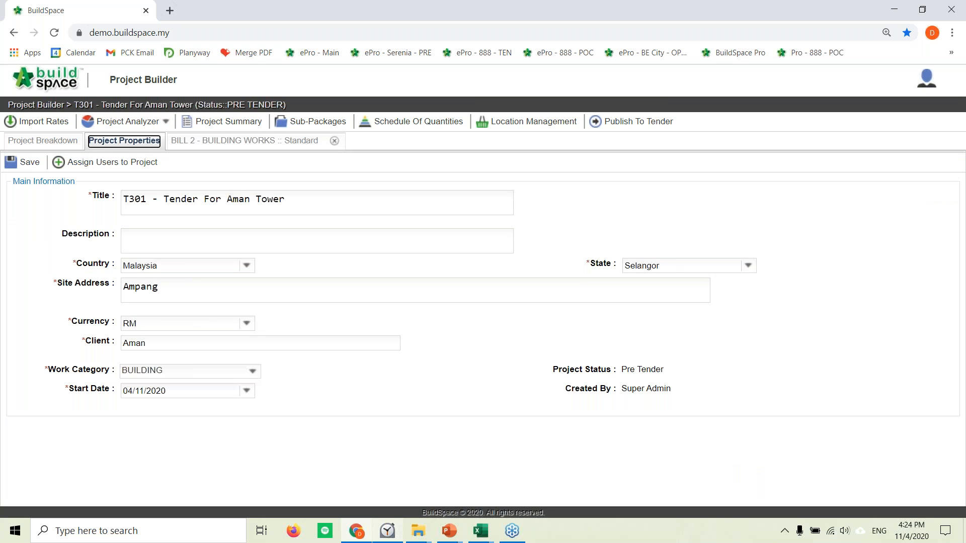
left_click(239, 142)
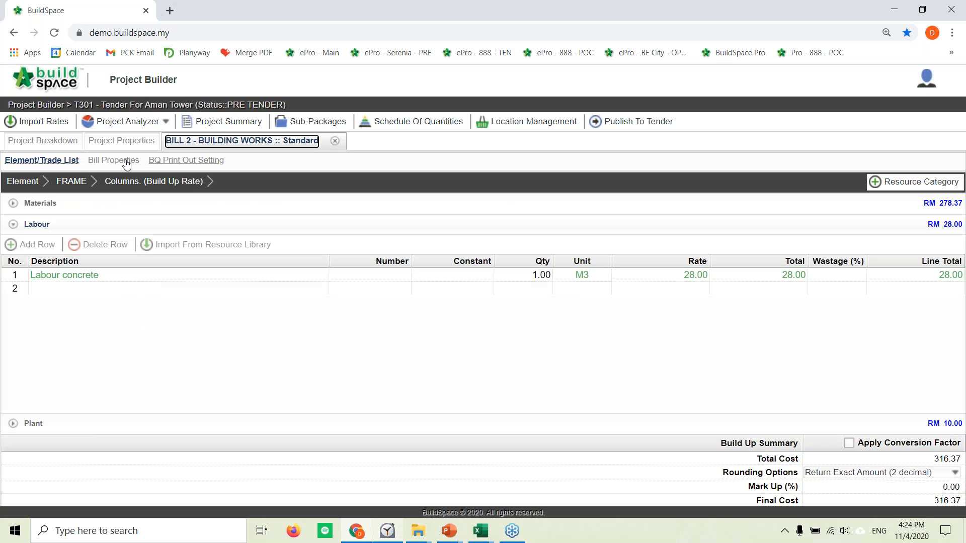
left_click(46, 161)
left_click(71, 182)
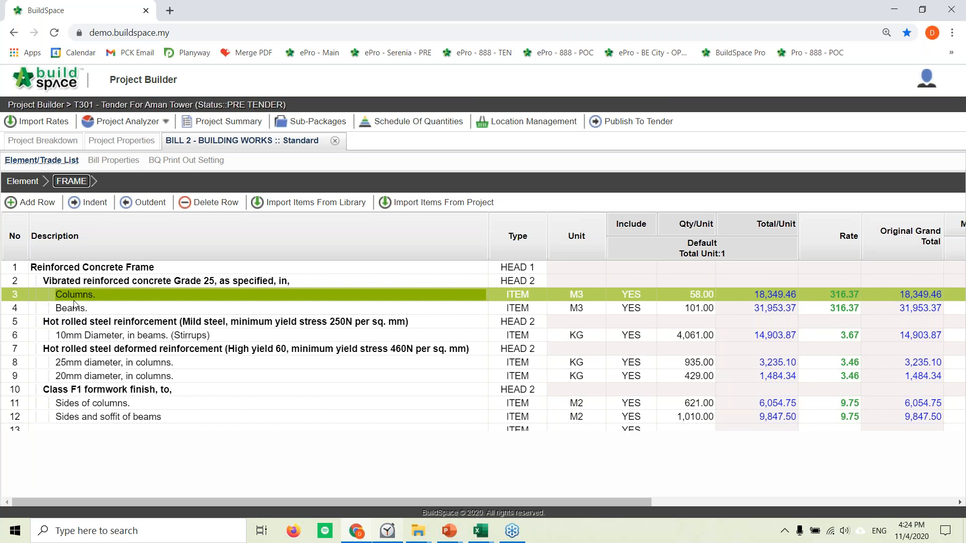
Open the STRUCTURAL WALLS element and look through its unpriced opening, waterproofing and waterstop items.
left_click(23, 181)
double_click(95, 280)
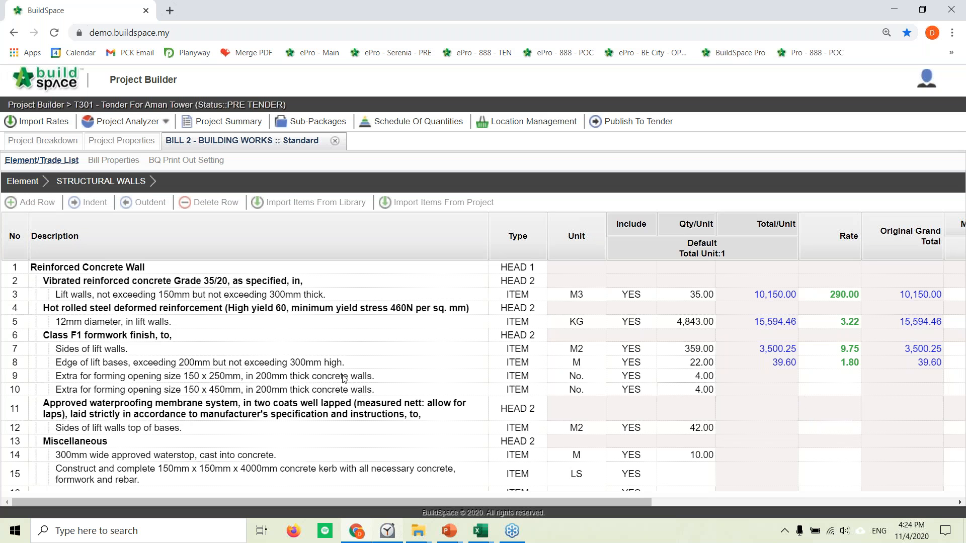
left_click(182, 376)
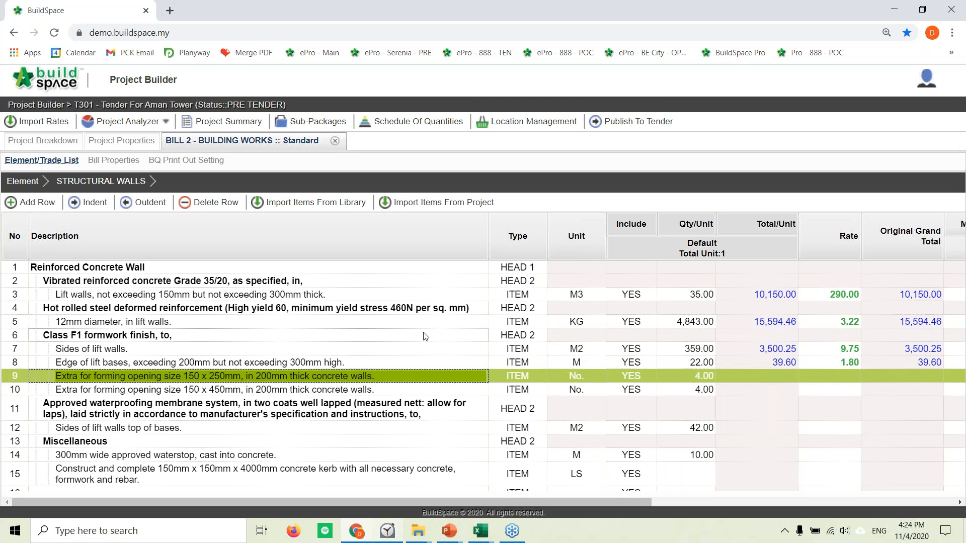
key("alt+Tab")
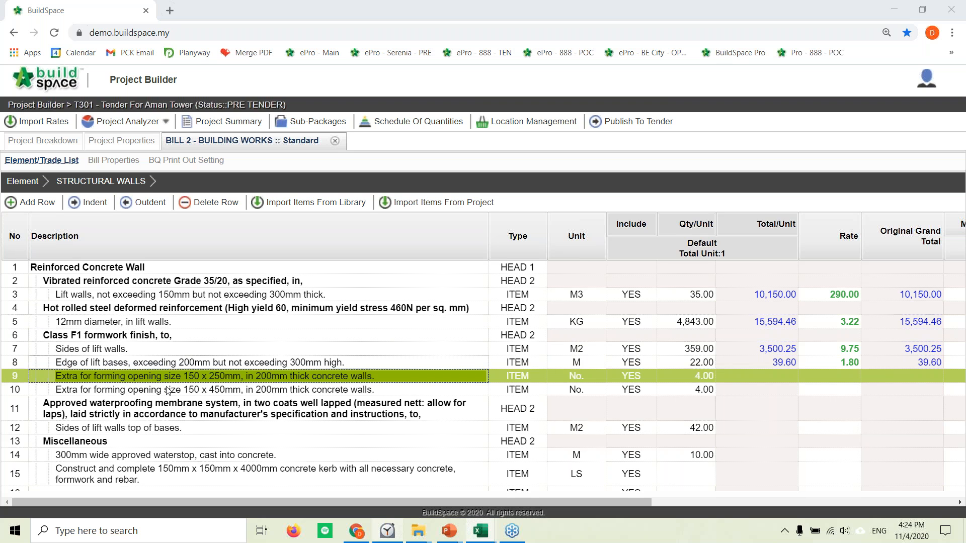
left_click(204, 390)
left_click(169, 431)
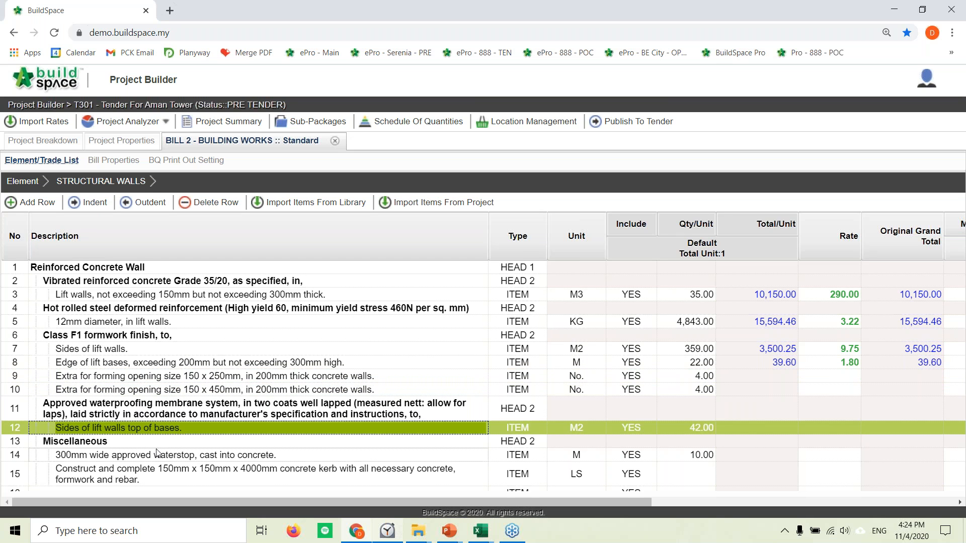
left_click(156, 455)
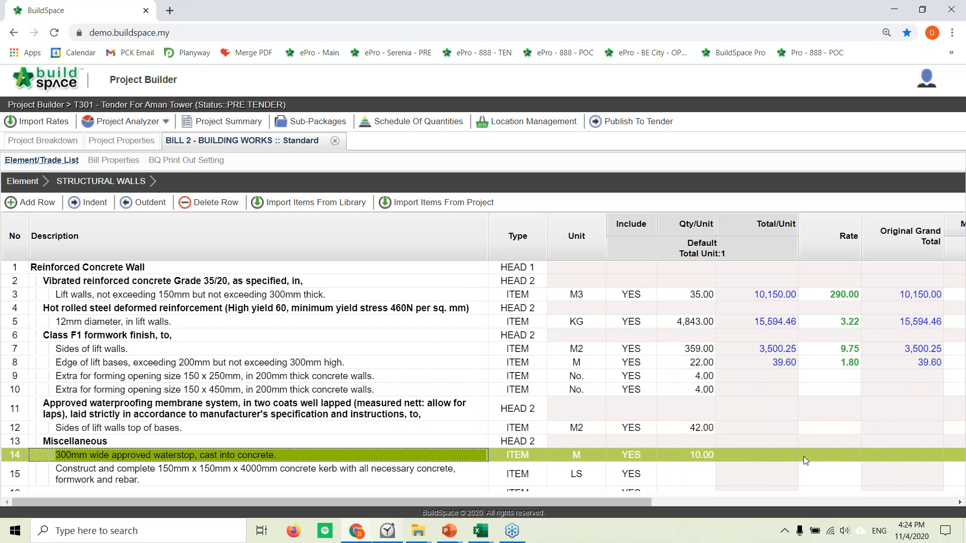
Open the build-up rate of the 300mm wide waterstop item and add the Materials and Labour resource categories.
double_click(828, 453)
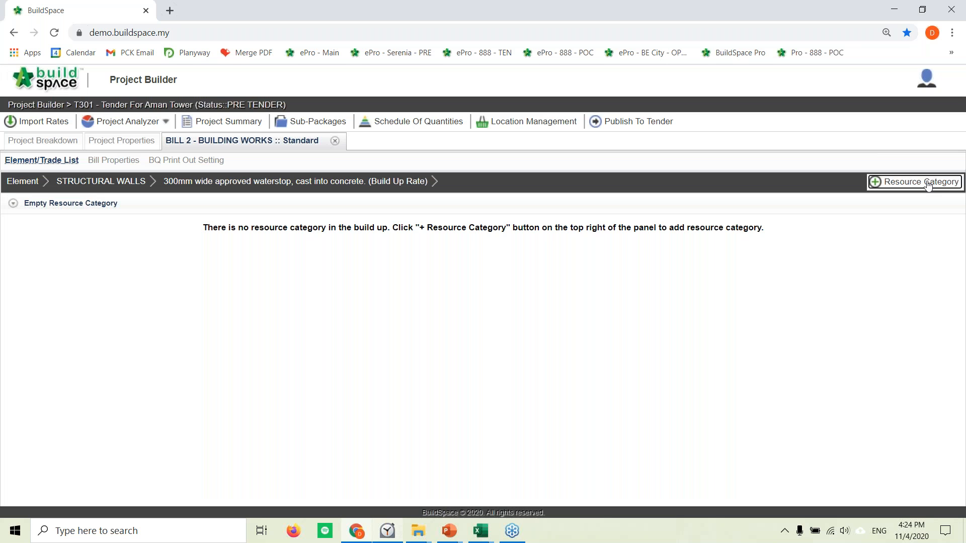
left_click(928, 185)
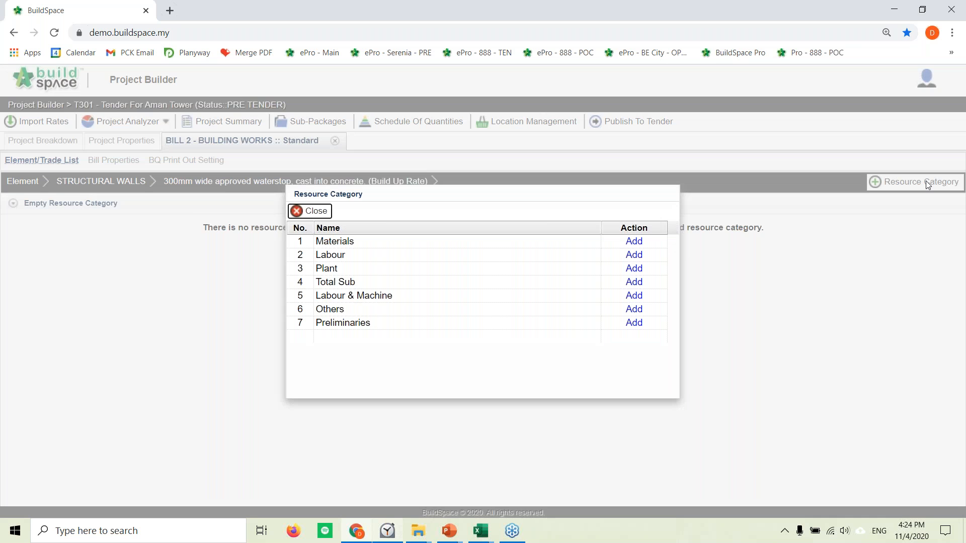
left_click(635, 241)
left_click(634, 254)
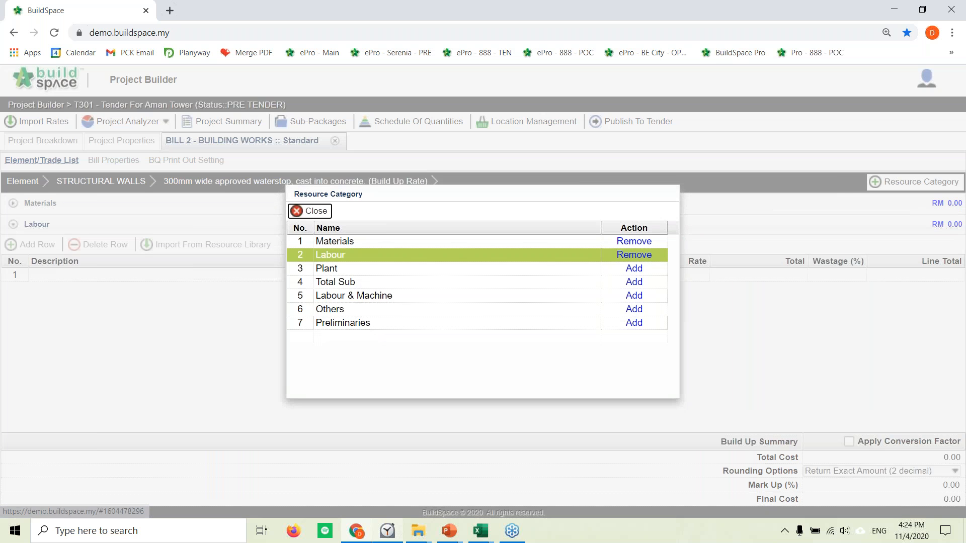
left_click(310, 211)
Add a SIKA WATERSTOP material row with quantity 1, unit m and rate 0.80 to the waterstop build-up.
left_click(48, 258)
left_click(49, 258)
type("SIKA WATERSTOP")
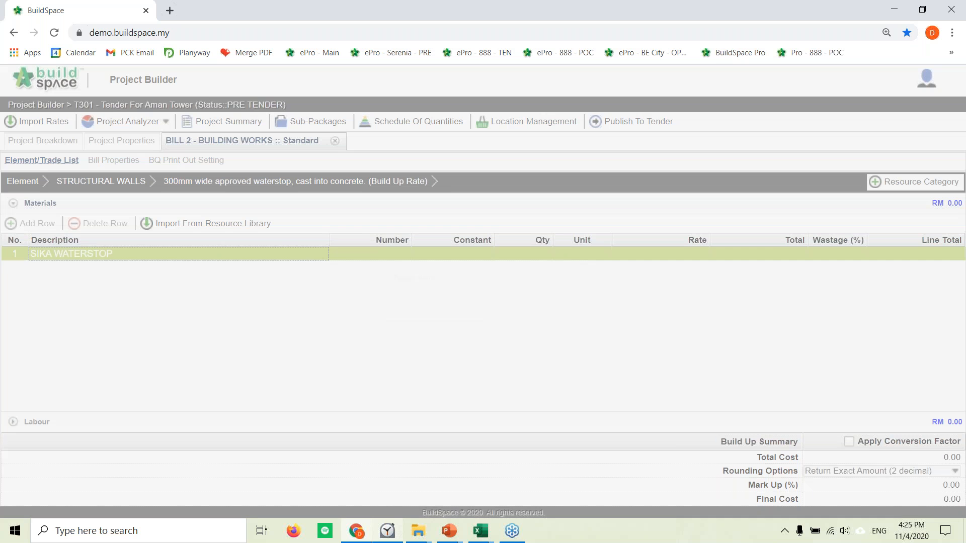
left_click(518, 253)
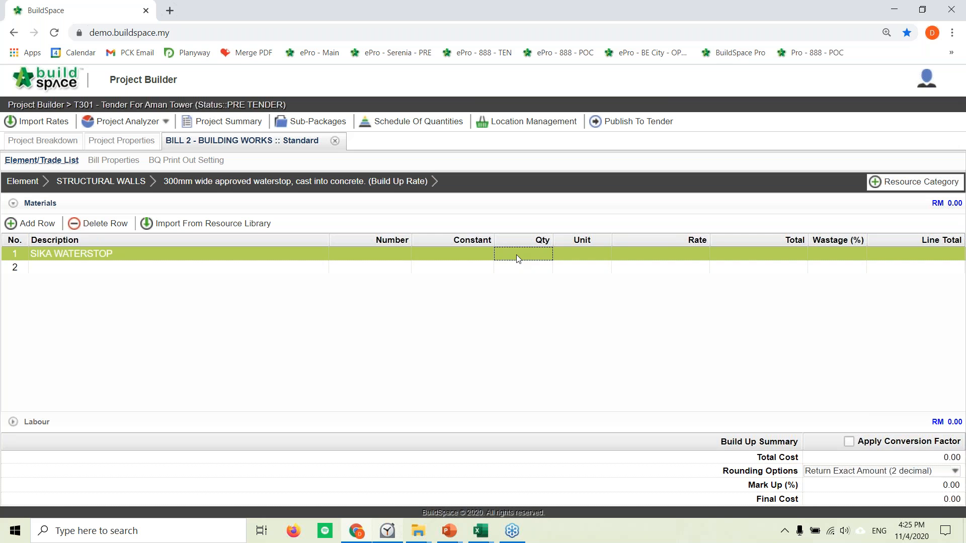
left_click(517, 254)
type("1")
left_click(600, 253)
left_click(599, 252)
type("m")
key("Return")
left_click(660, 255)
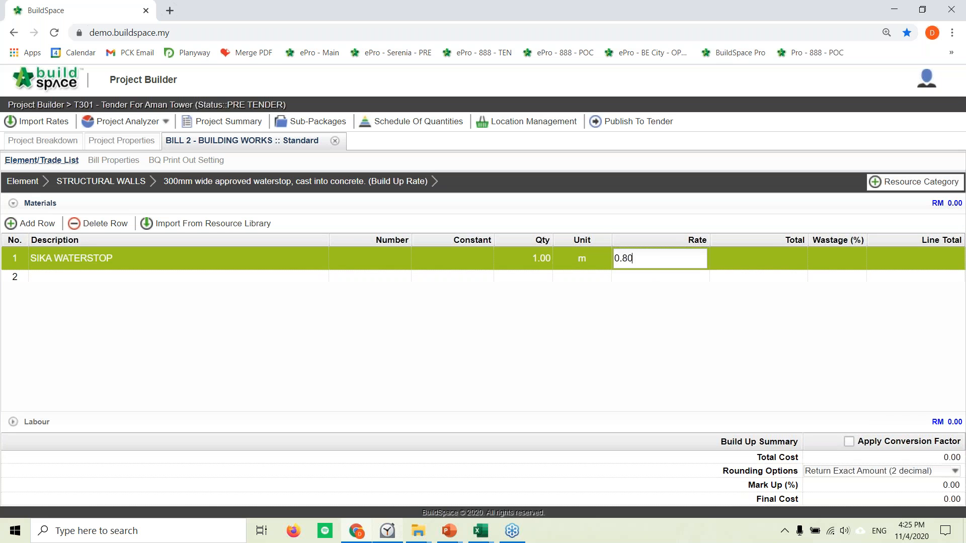
key("Return")
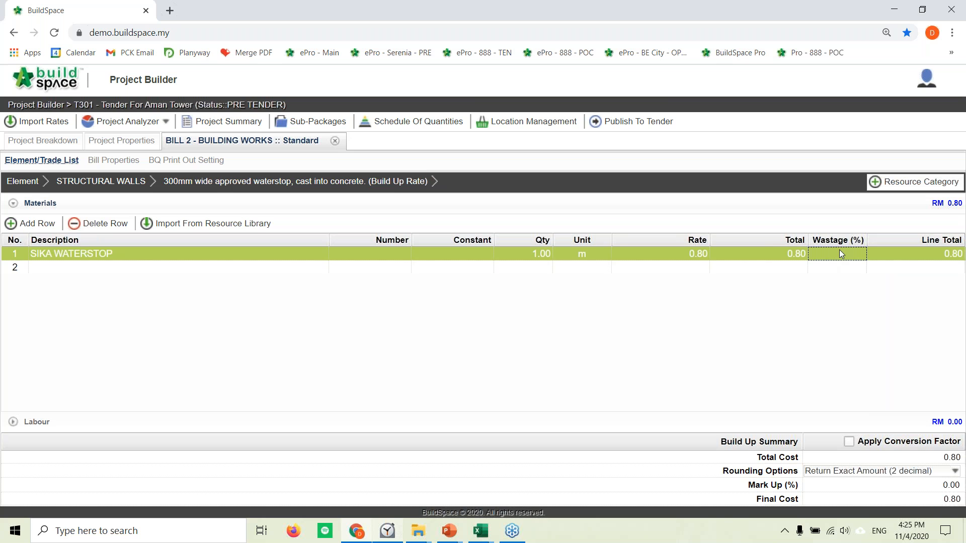
Add a Laying labour row with constant 0.05, quantity 1, unit Day and rate 80, and return to the STRUCTURAL WALLS items.
left_click(79, 427)
double_click(83, 280)
type("Laying")
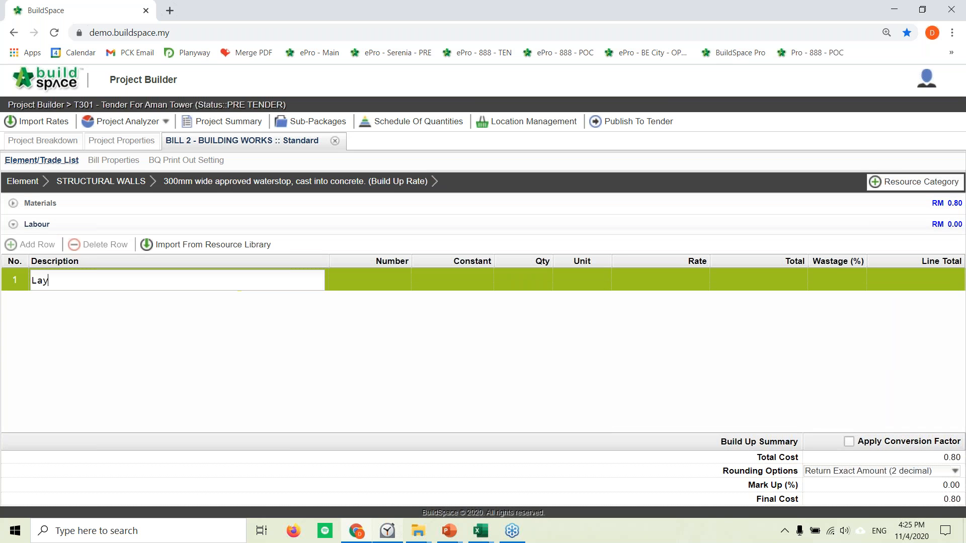
key("Return")
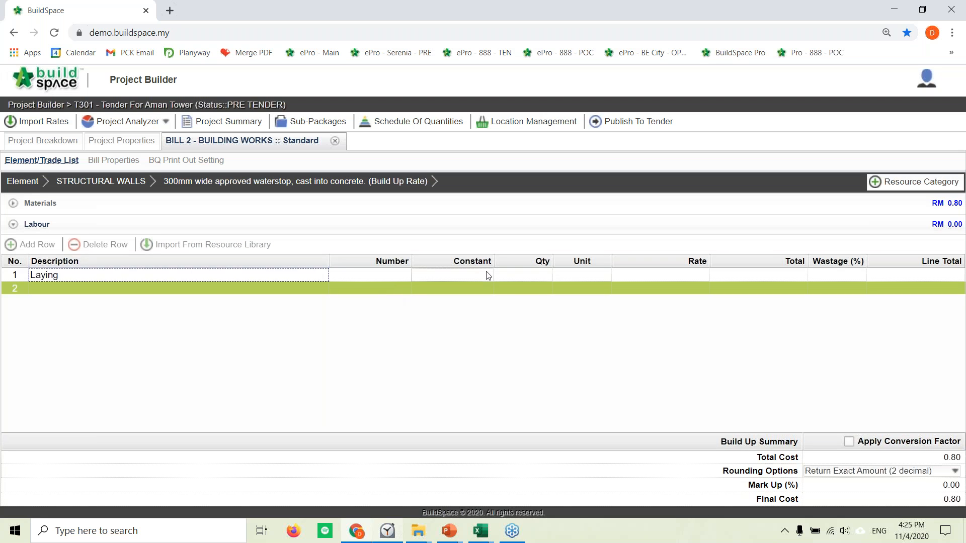
left_click(518, 274)
left_click(448, 275)
type("0.05")
key("Tab")
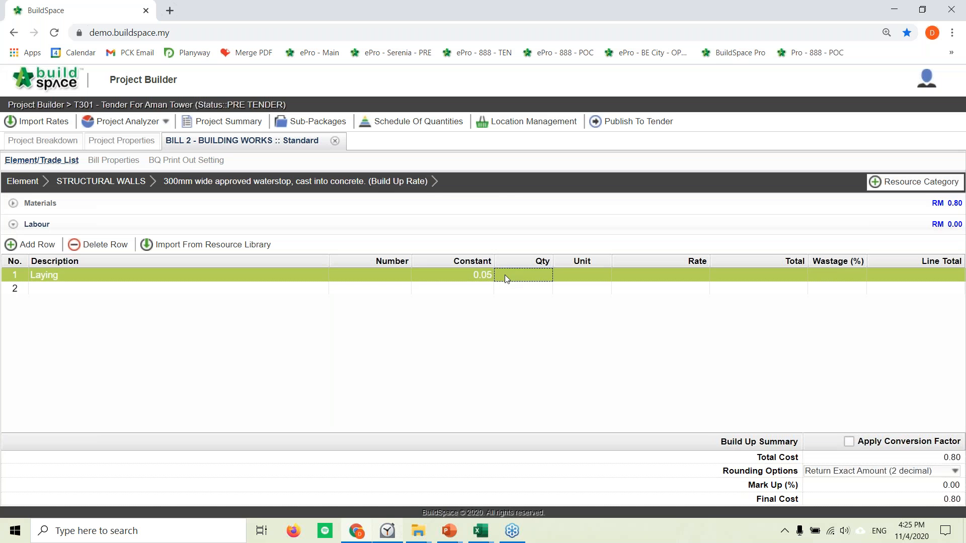
key("Tab")
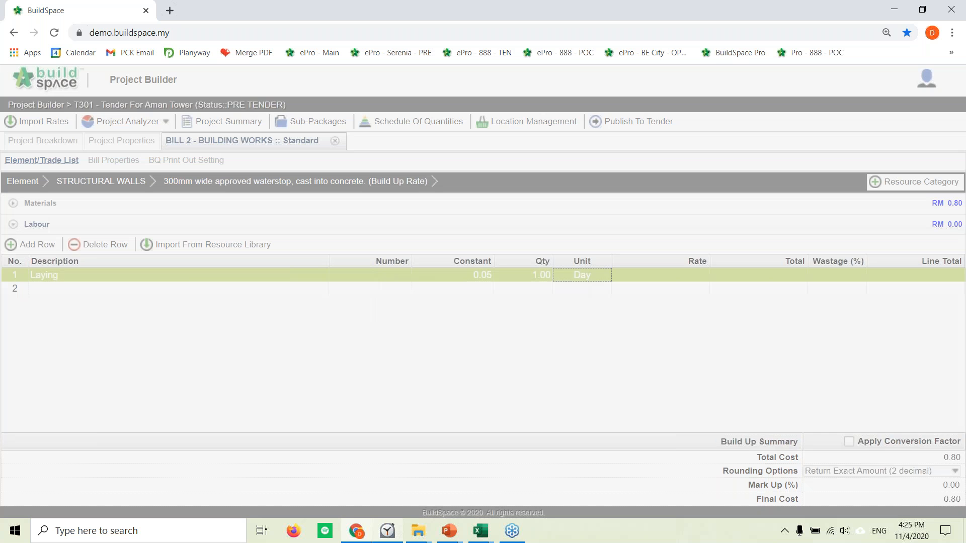
left_click(645, 274)
type("80")
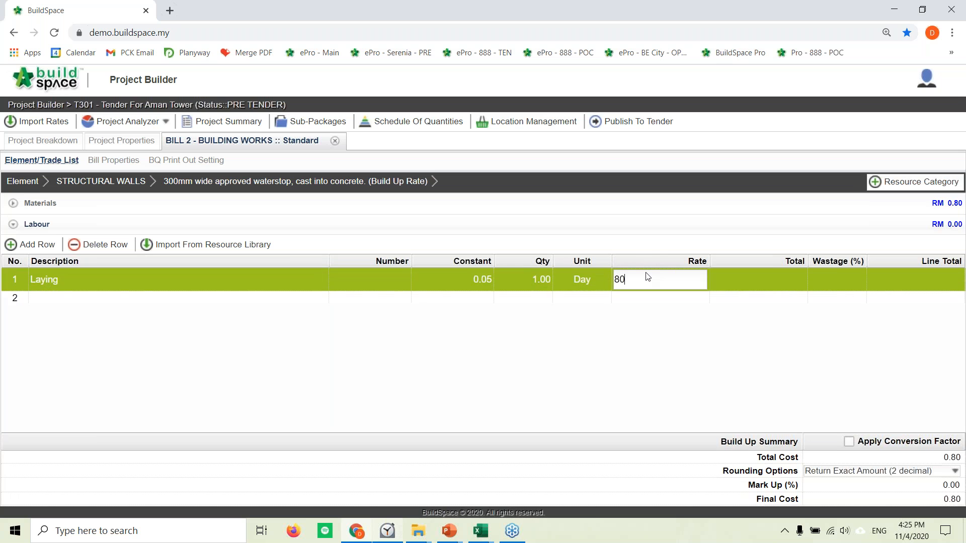
key("Return")
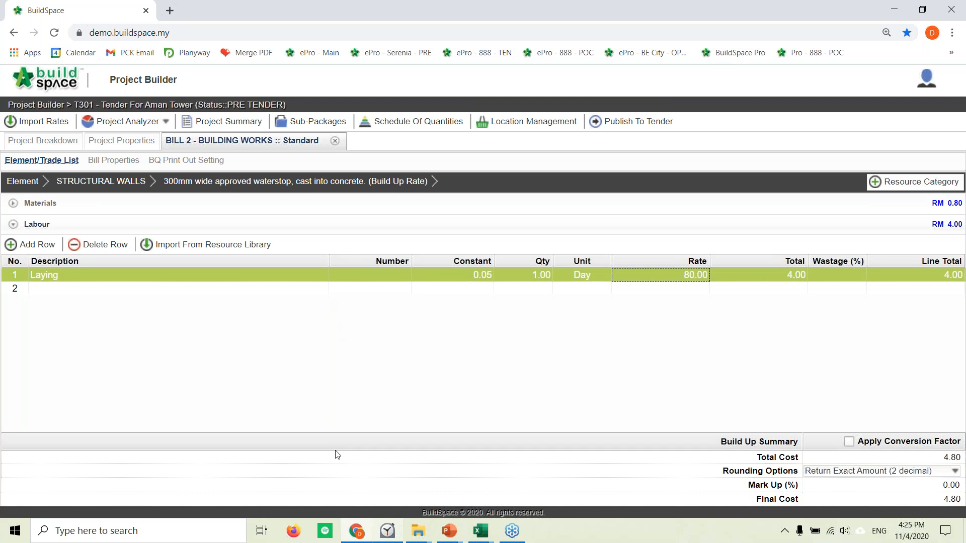
left_click(480, 531)
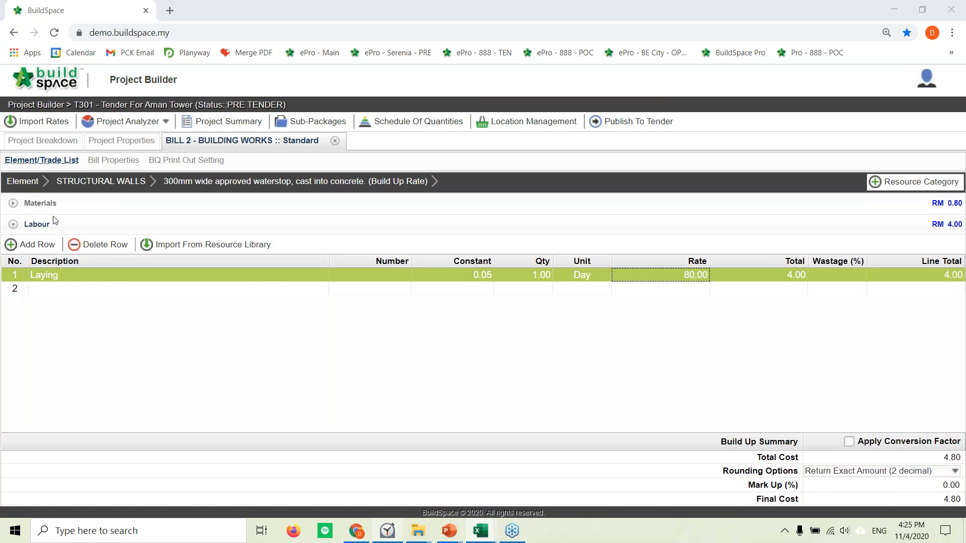
left_click(74, 184)
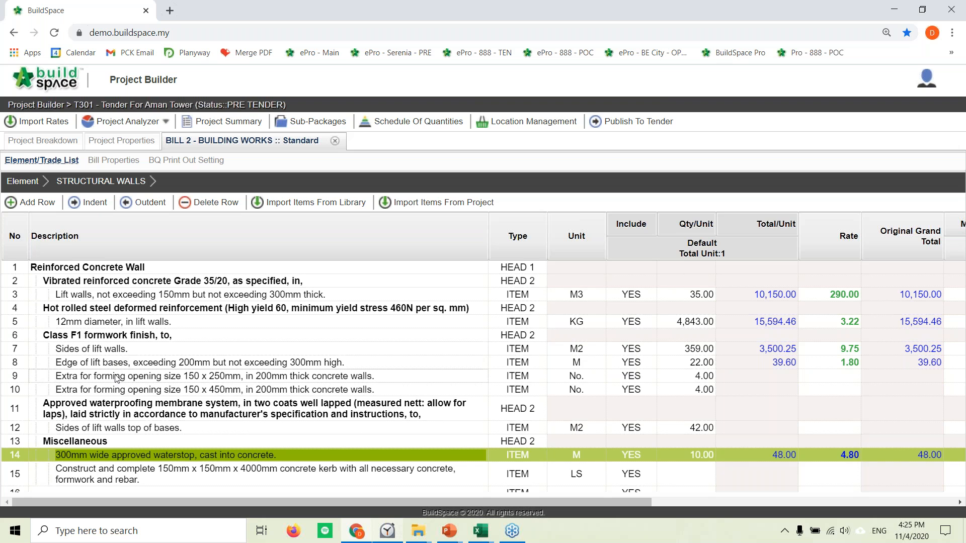
Set the rates for forming openings to 50 for the 150 x 250mm size and 80 for the 150 x 450mm size.
left_click(197, 381)
double_click(805, 376)
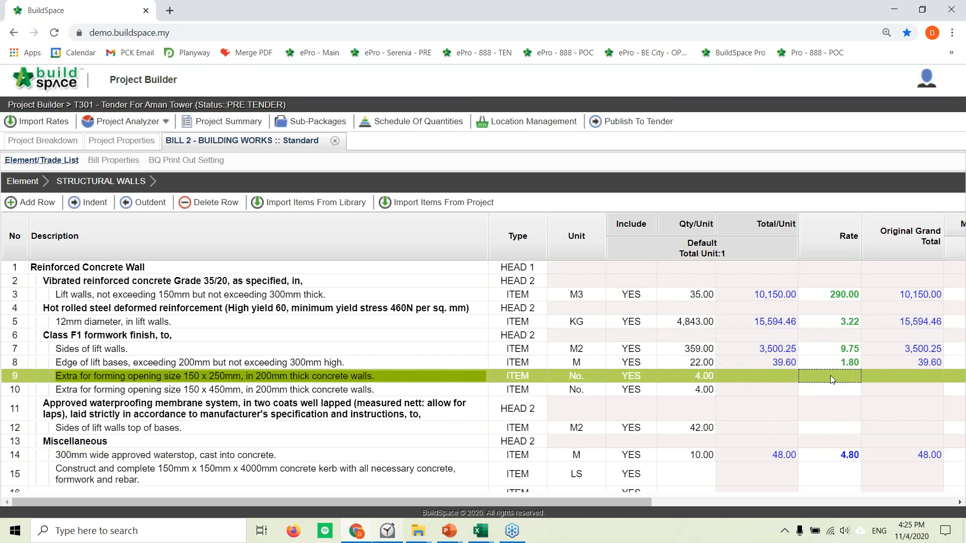
type("50")
key("Return")
double_click(828, 394)
type("80")
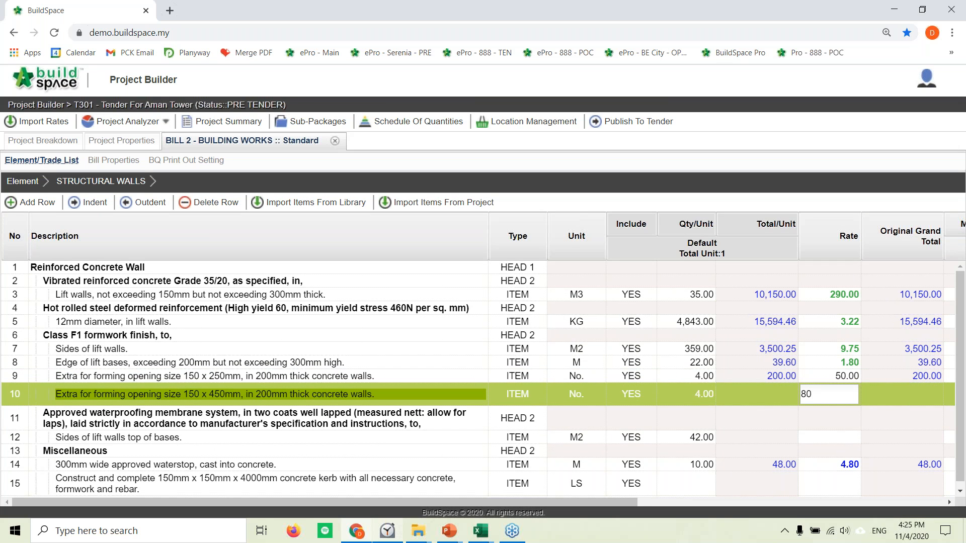
key("Return")
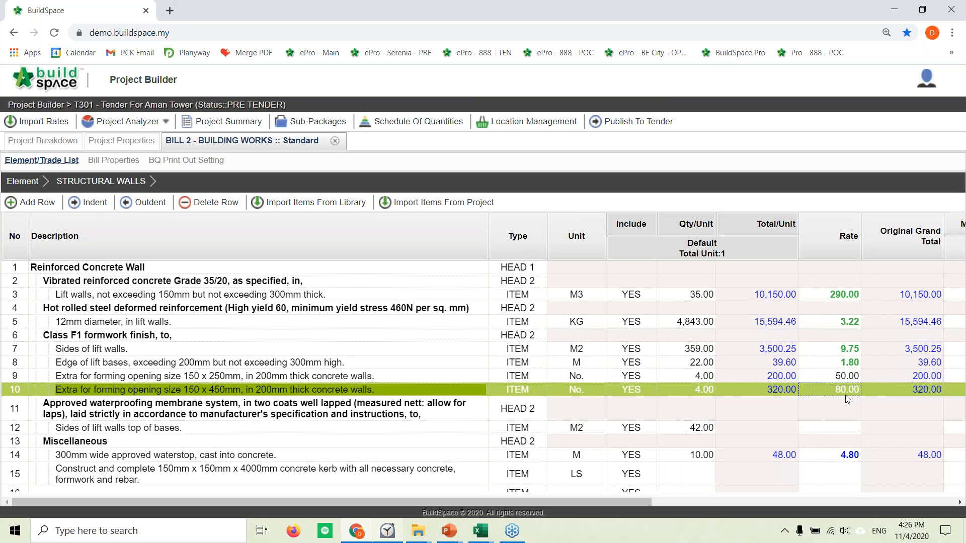
Open the build-up rate of the 150mm x 150mm x 4000mm concrete kerb item and add the Materials resource category.
left_click(466, 469)
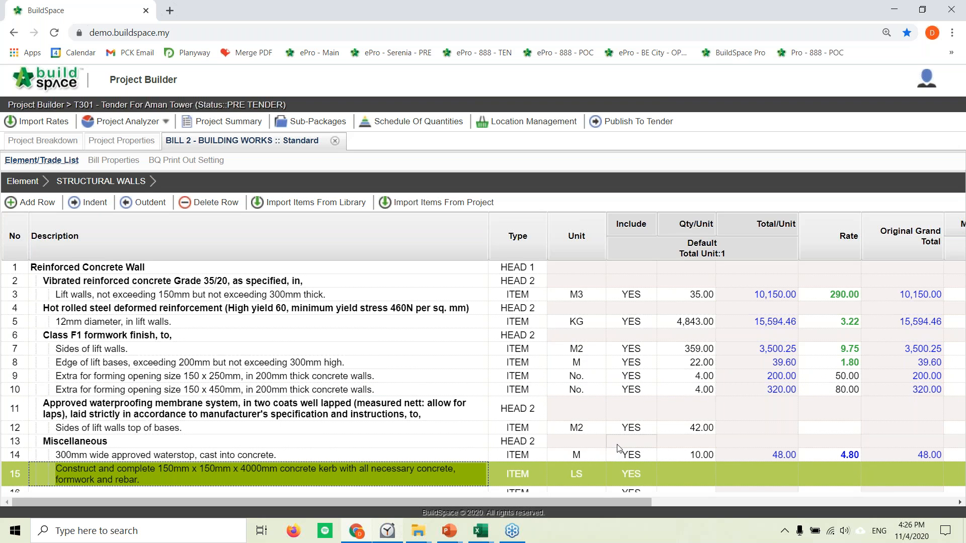
left_click(839, 478)
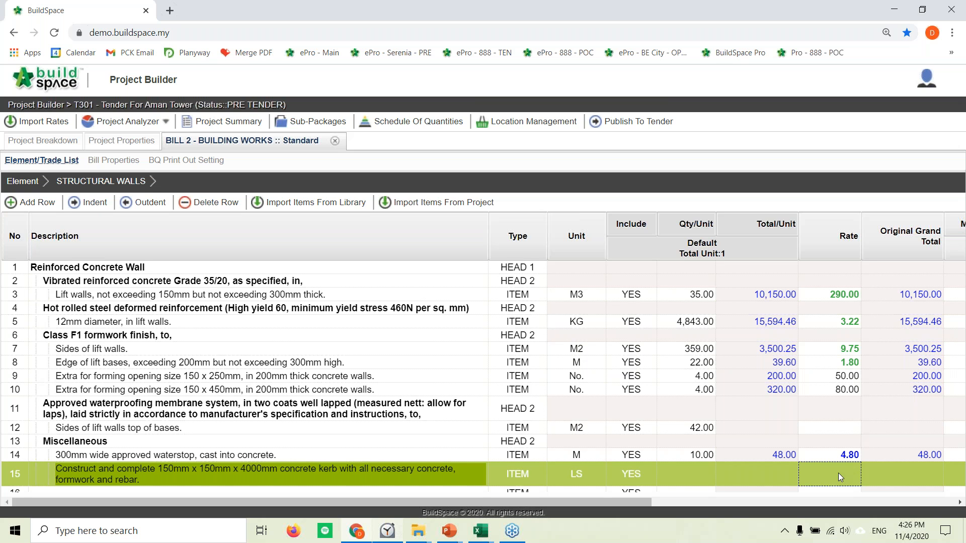
double_click(839, 473)
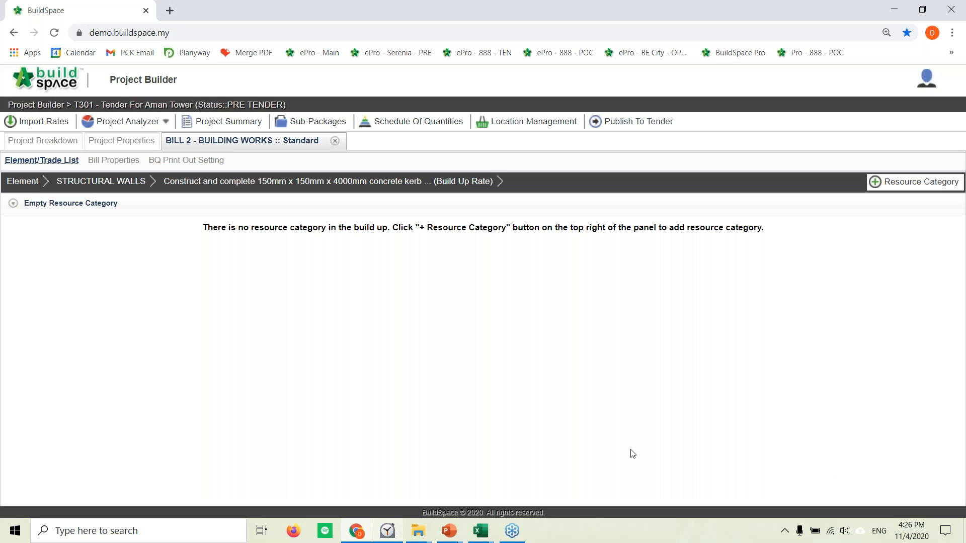
left_click(910, 182)
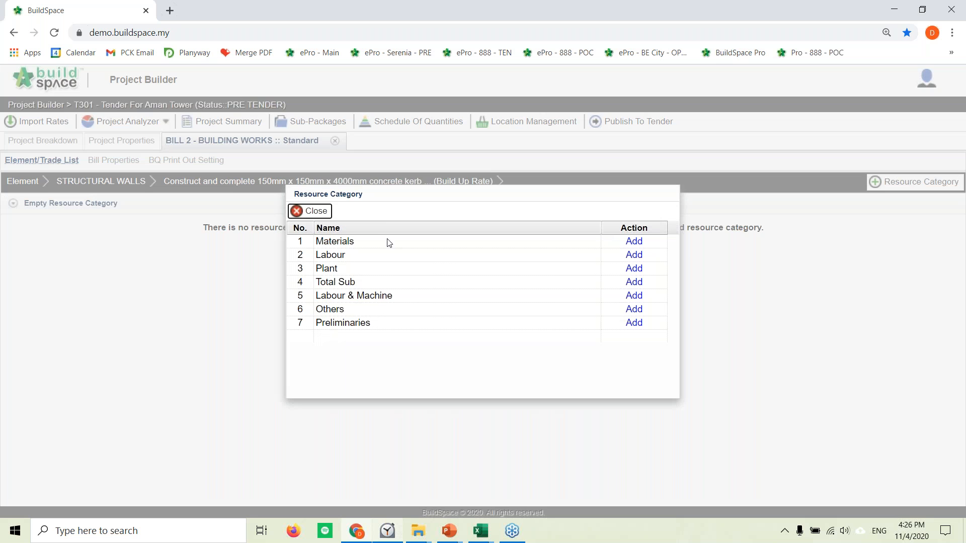
left_click(634, 241)
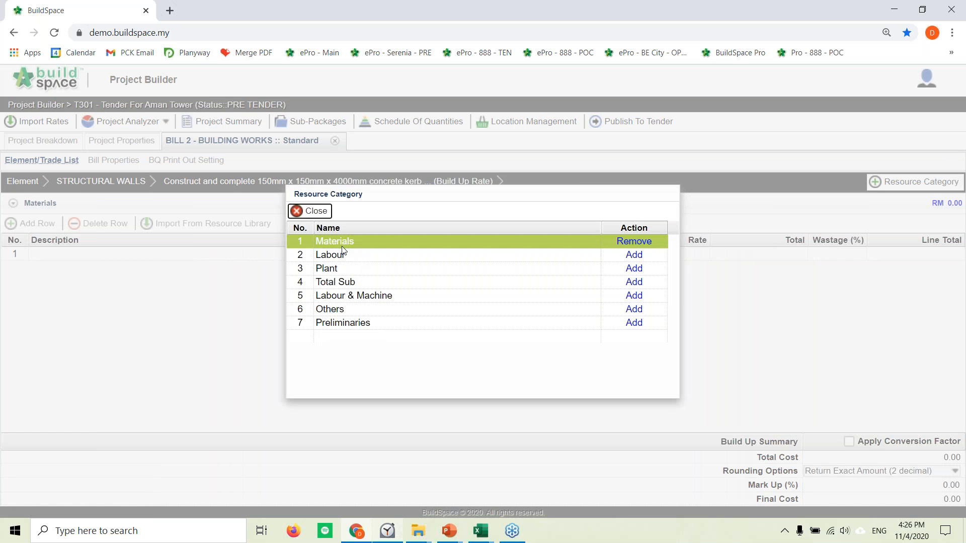
left_click(321, 211)
double_click(107, 254)
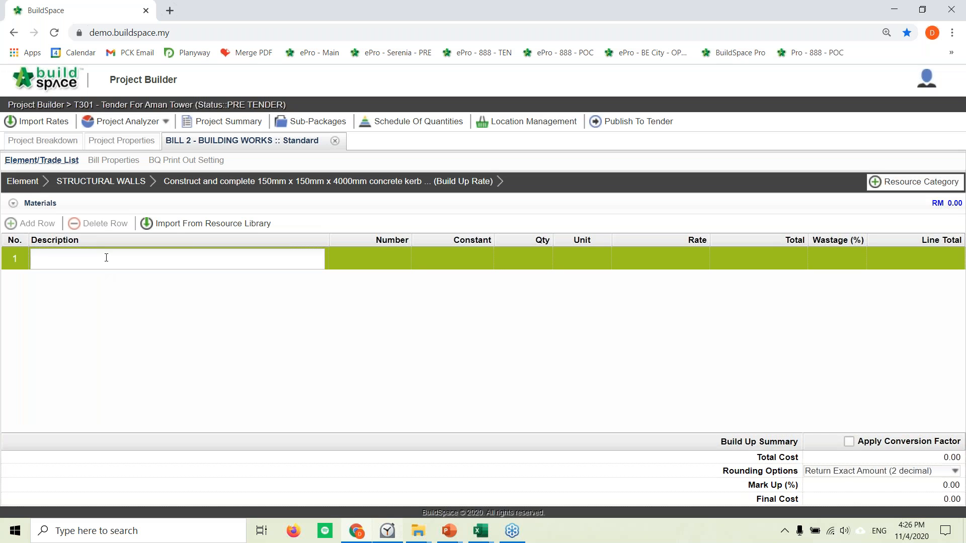
type("concre")
key("BackSpace")
key("BackSpace")
key("BackSpace")
key("BackSpace")
key("BackSpace")
key("BackSpace")
Import Vibrated Reinforced Concrete Grade 30 from the resource library's Concrete trade into the kerb's materials.
left_click(211, 223)
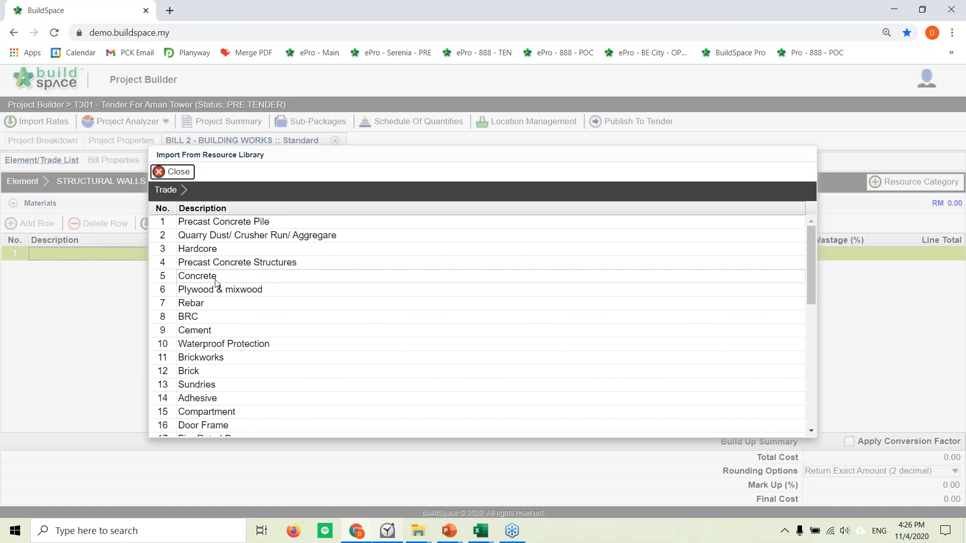
double_click(215, 279)
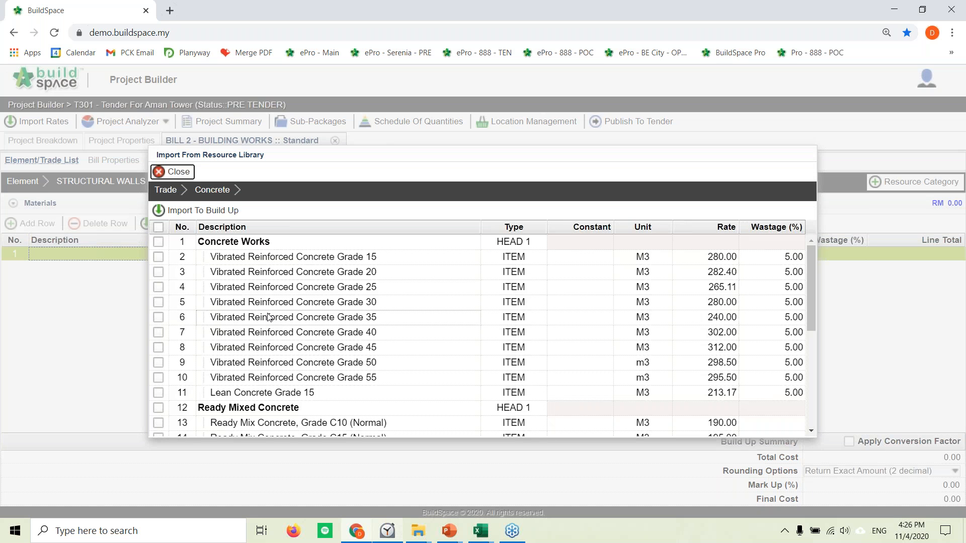
left_click(158, 302)
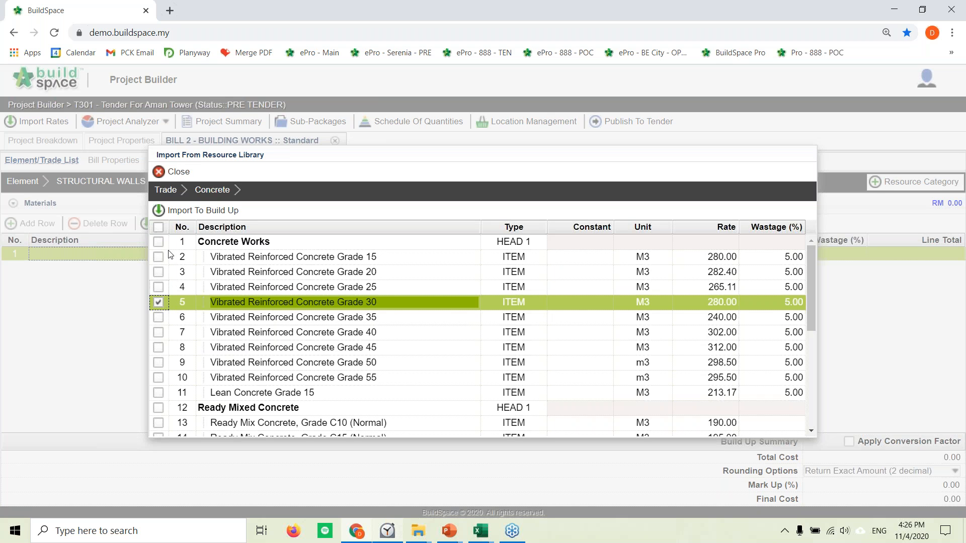
left_click(202, 210)
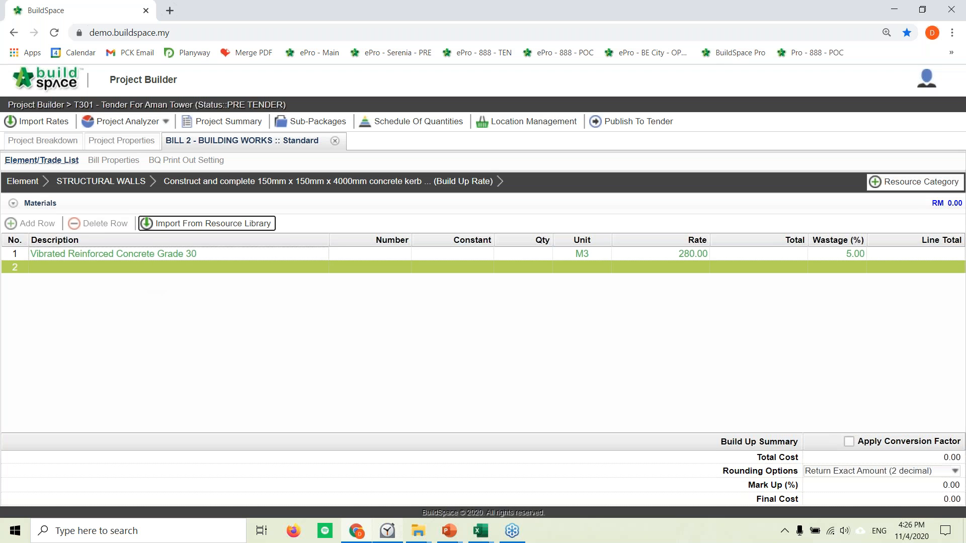
Import the m2-rated Plywood resource from the Plywood & mixwood trade into the kerb's materials.
left_click(166, 223)
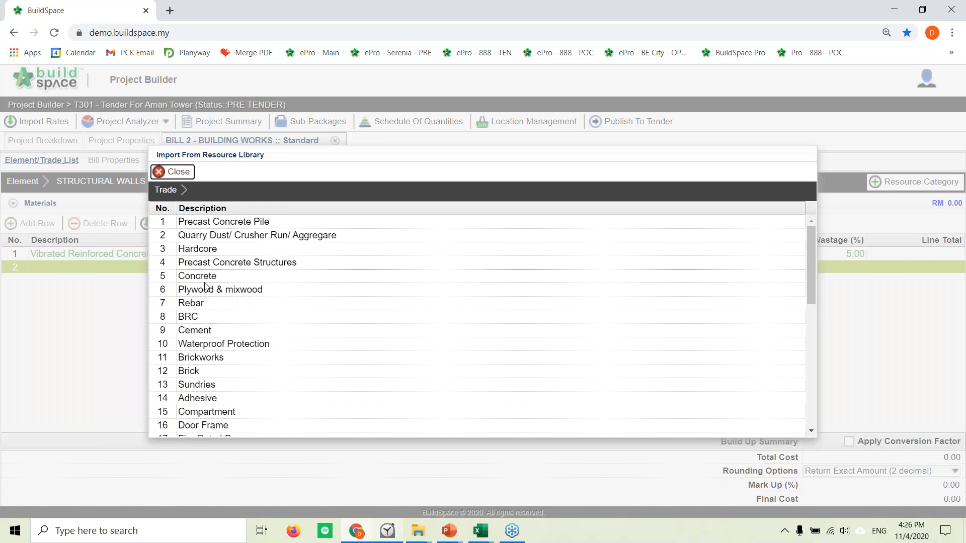
left_click(201, 290)
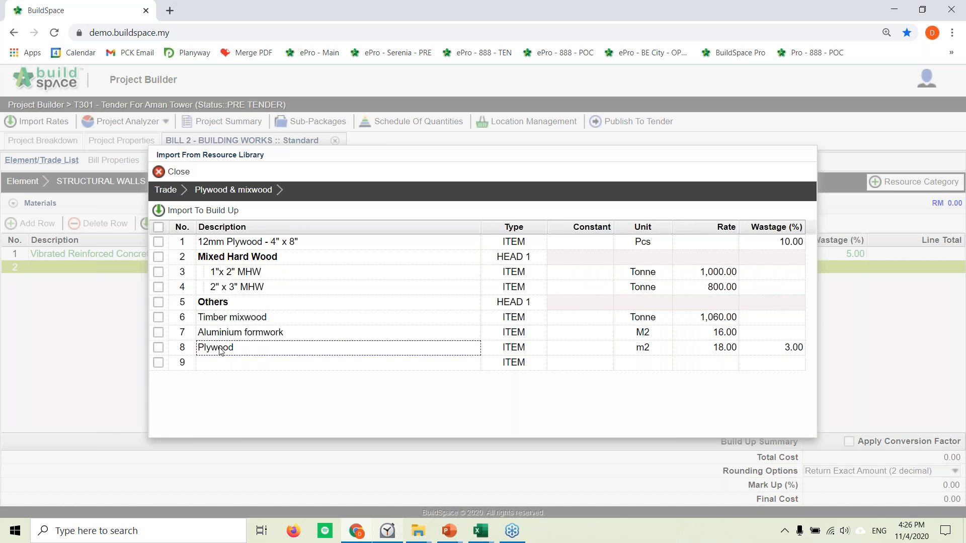
left_click(158, 348)
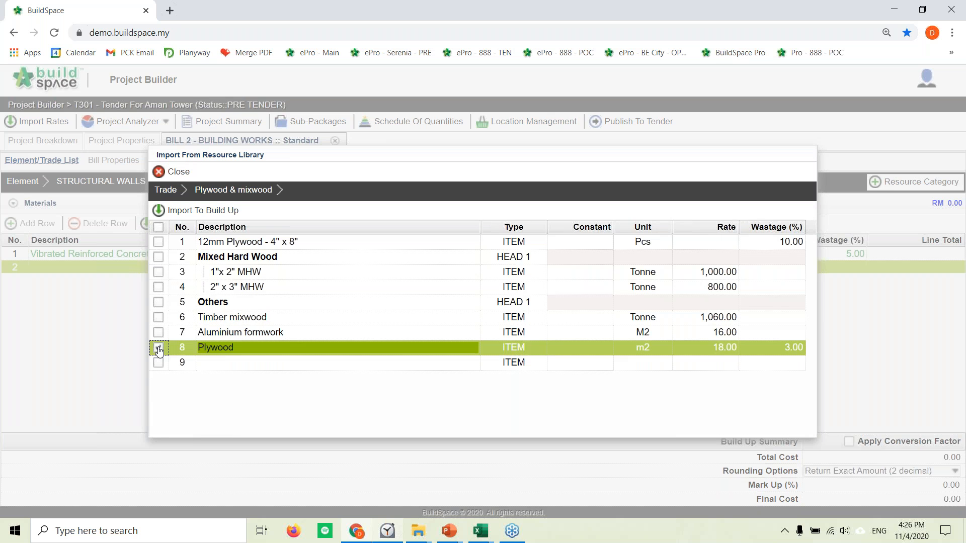
left_click(196, 210)
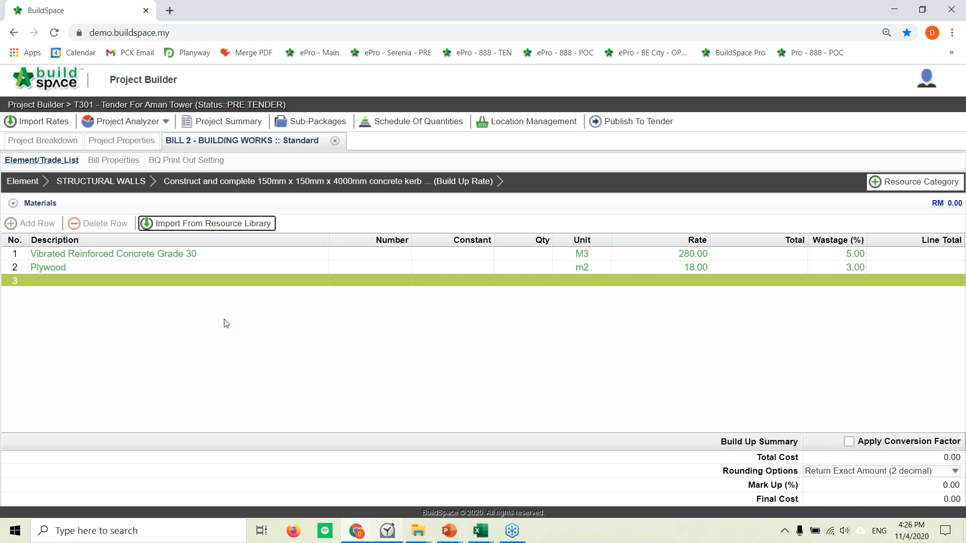
Import the Y20 high tensile bar from the resource library's Rebar trade into the kerb's materials.
left_click(173, 281)
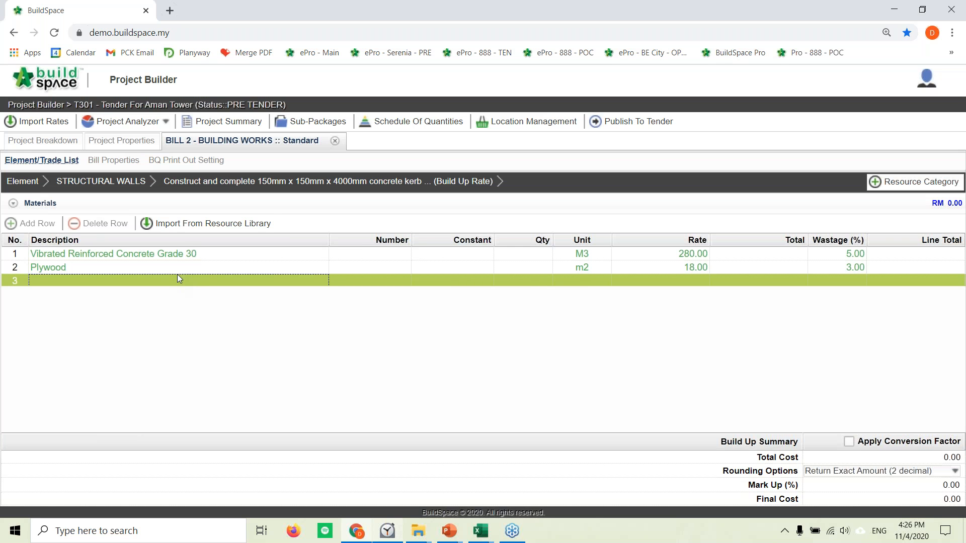
left_click(182, 225)
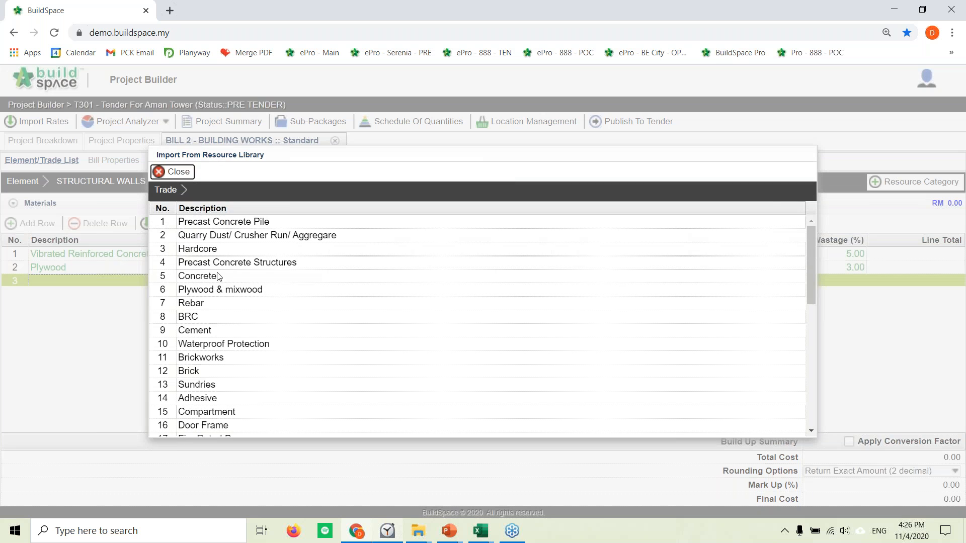
left_click(210, 303)
double_click(210, 303)
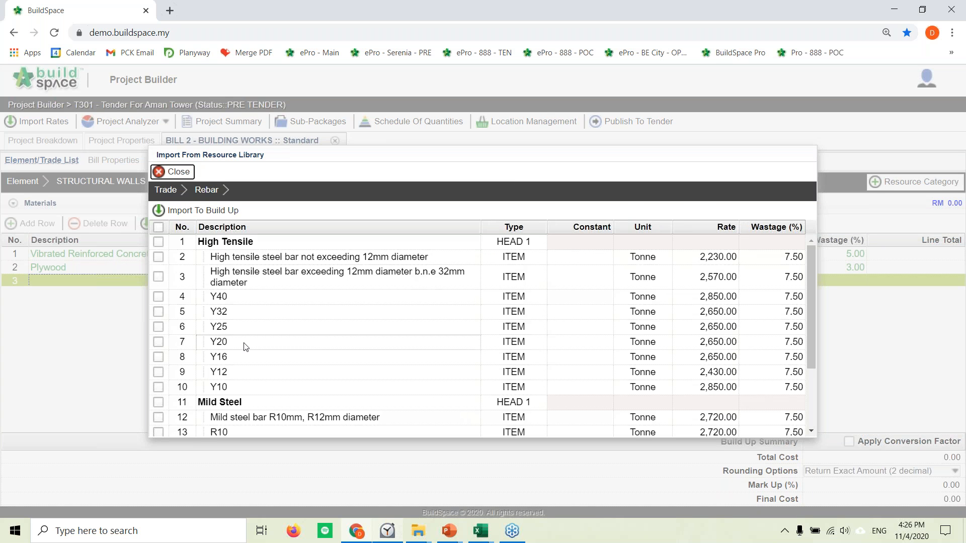
left_click(159, 342)
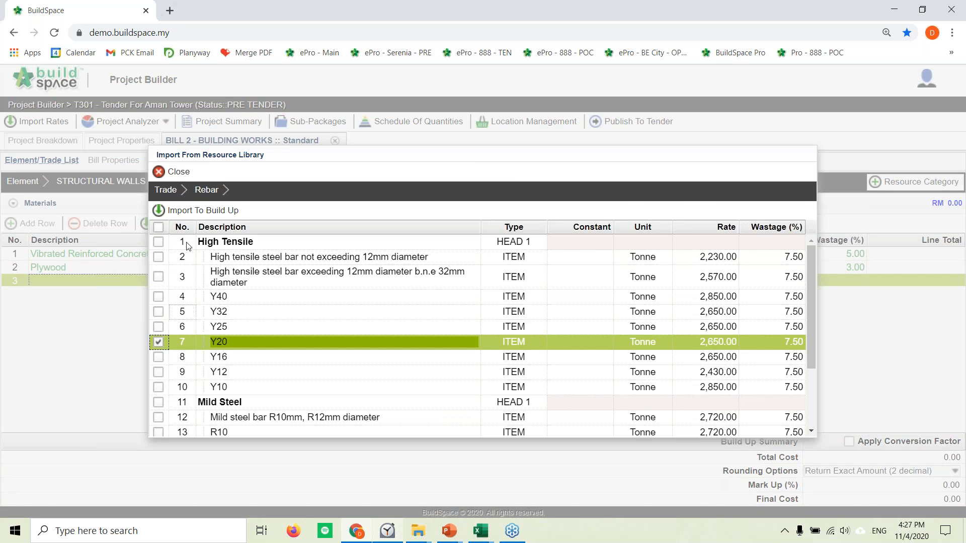
left_click(190, 213)
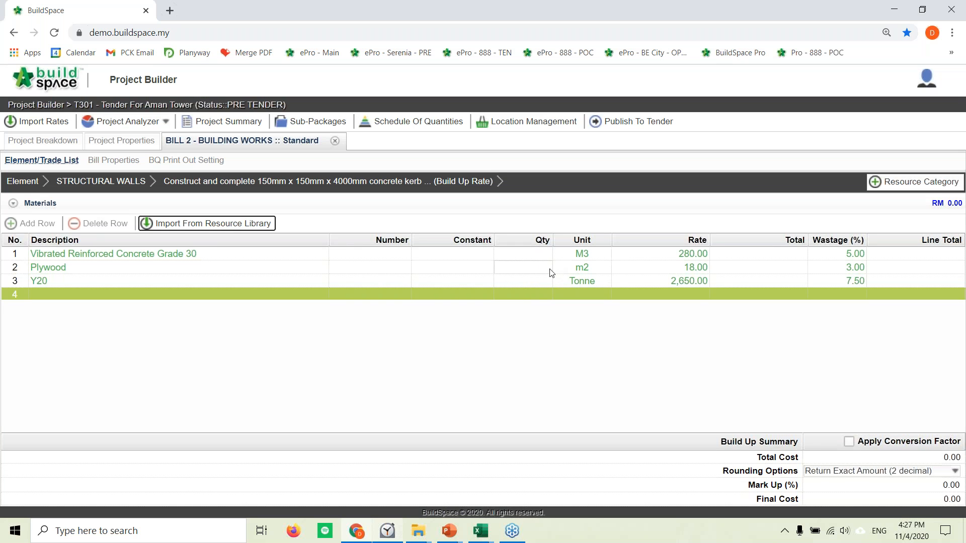
Set the quantity of Vibrated Reinforced Concrete Grade 30 with the formula 0.15*0.15*4.
left_click(522, 255)
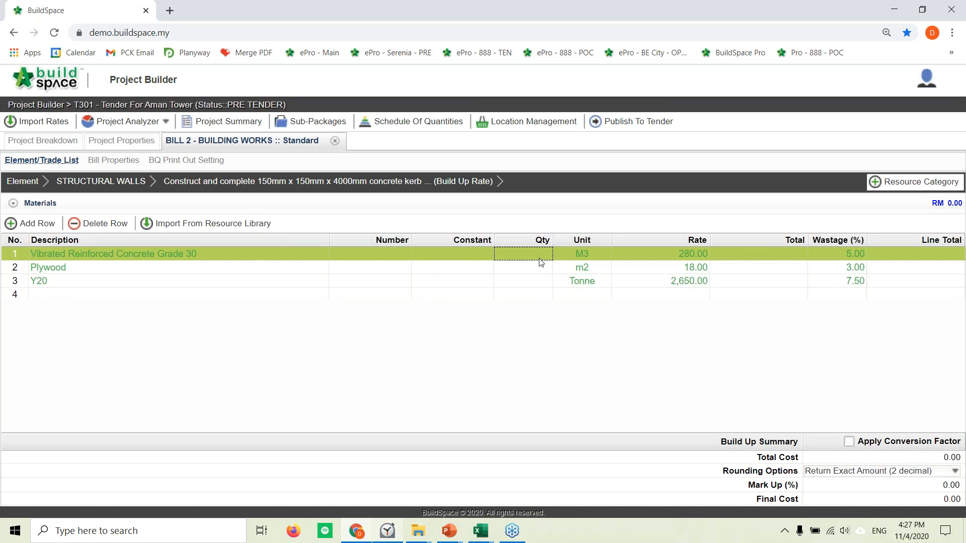
double_click(539, 259)
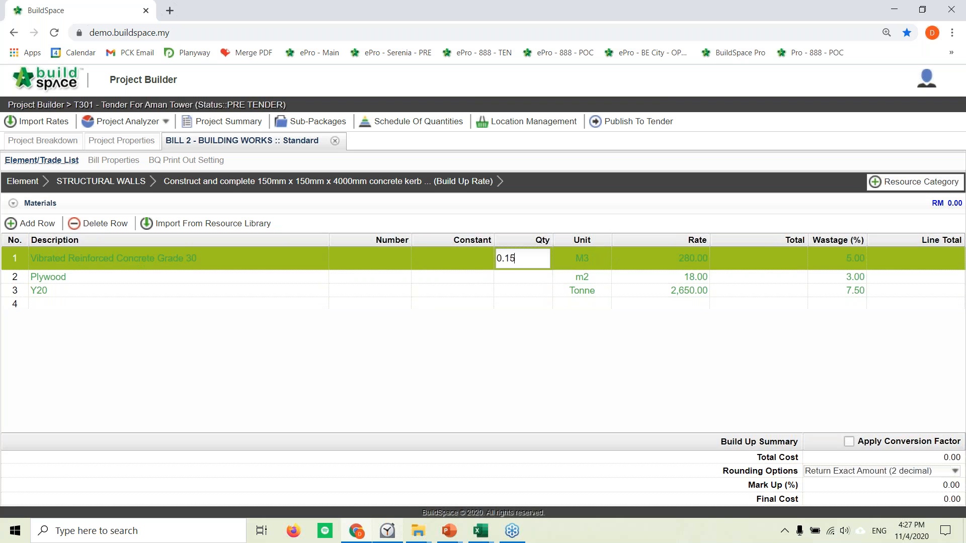
type("0.15*0.15*4")
key("Return")
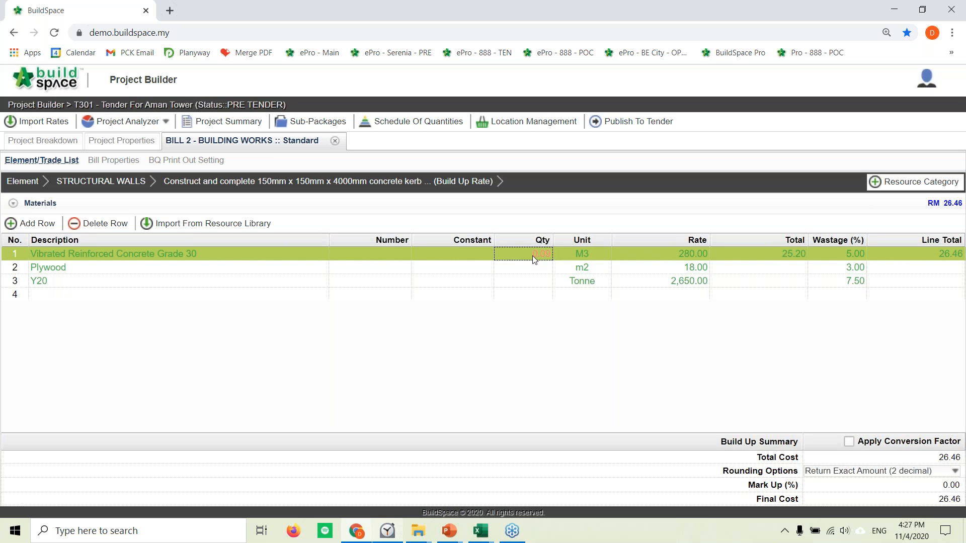
Set the Plywood material's quantity to 2 and its constant to 0.25.
left_click(454, 275)
double_click(512, 275)
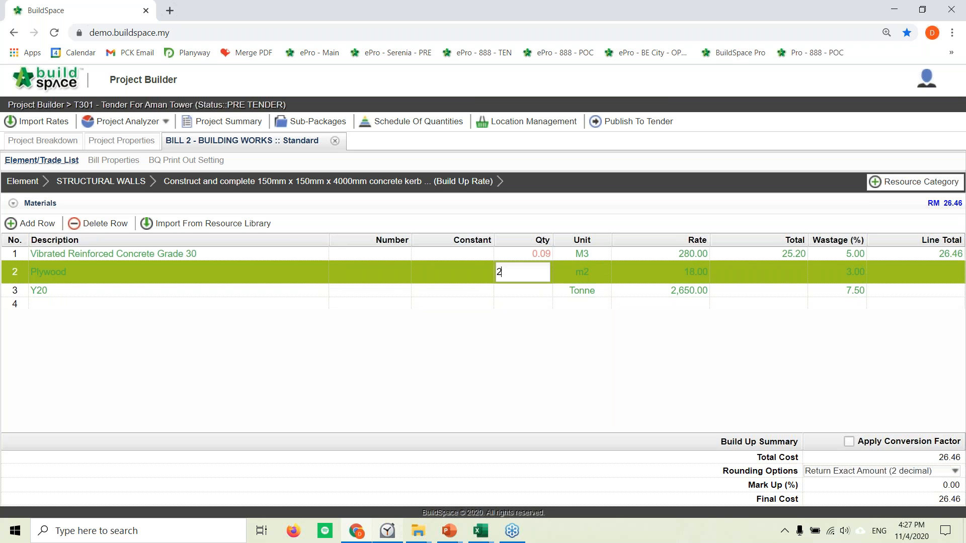
key("Return")
double_click(457, 271)
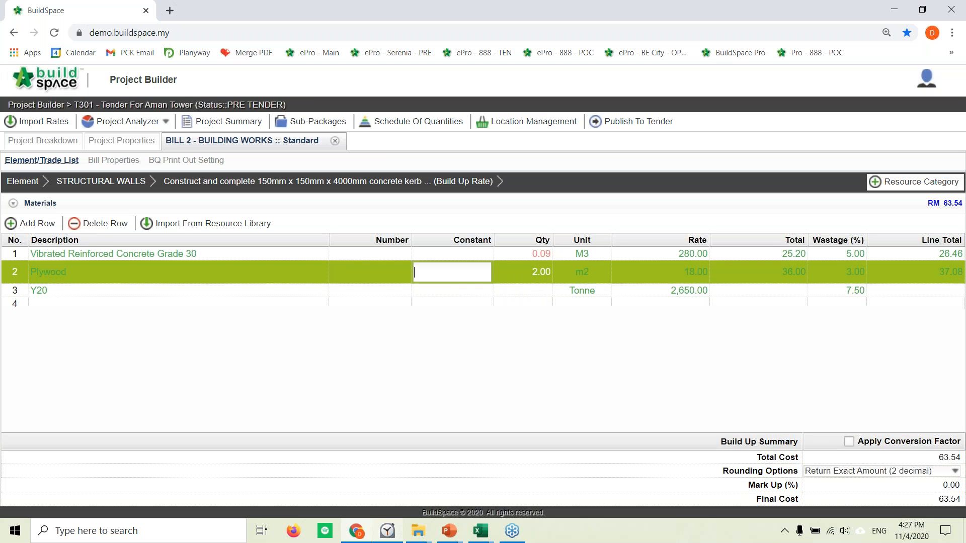
type("0.25")
key("Return")
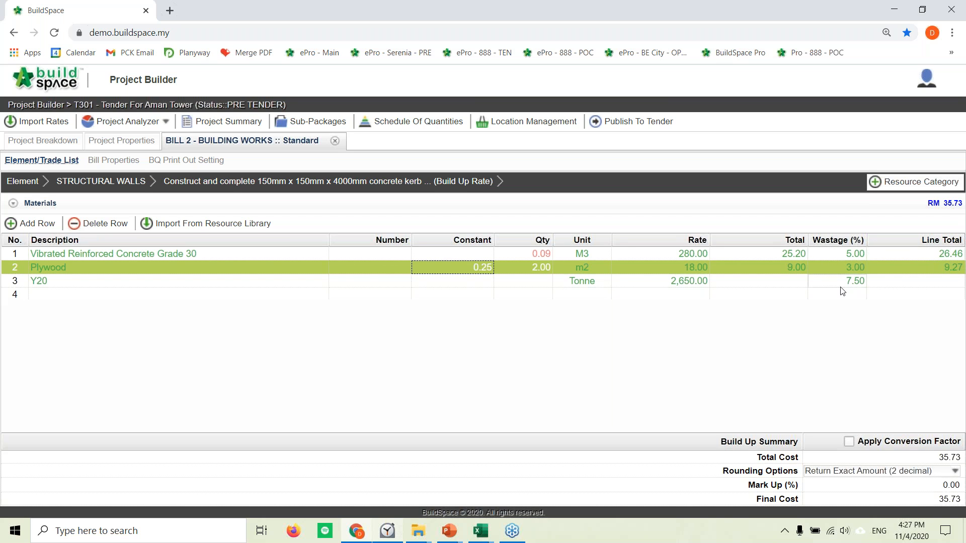
Set the Y20 rebar's quantity to 0.09 and its constant to 0.05.
double_click(536, 286)
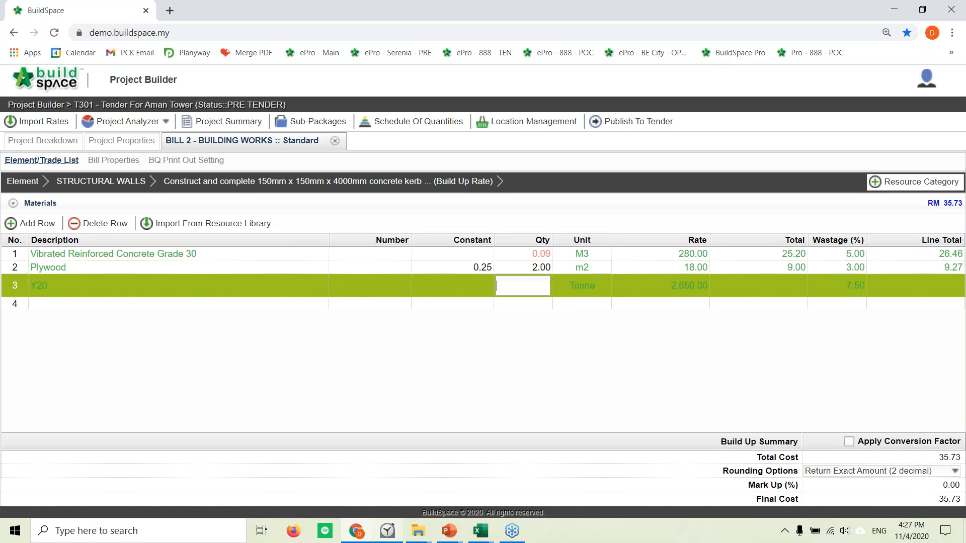
type("0.09")
left_click(476, 286)
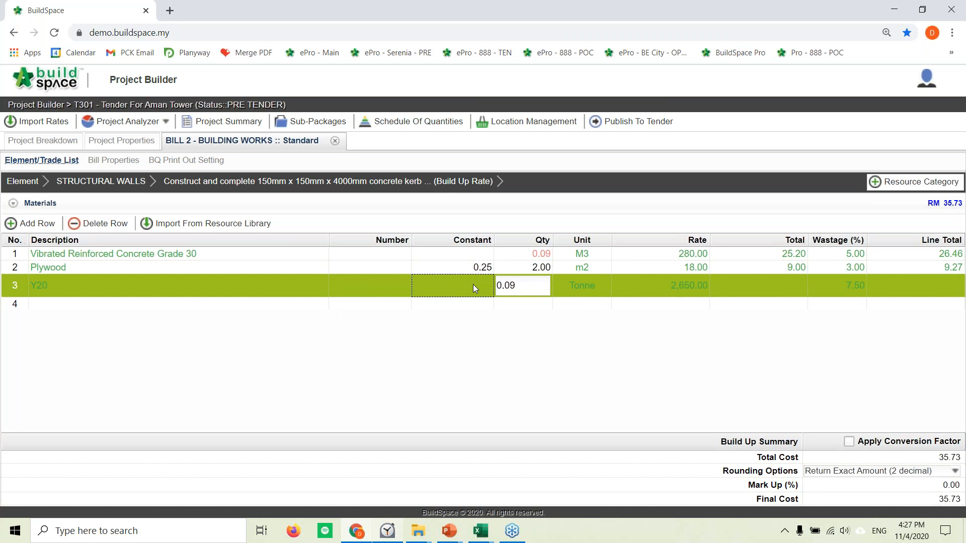
left_click(473, 285)
type("0.05")
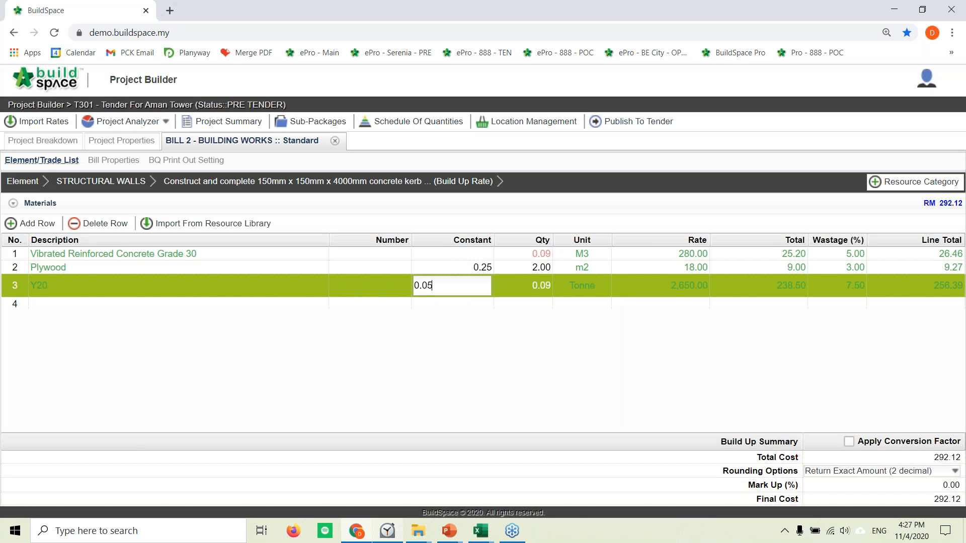
key("Return")
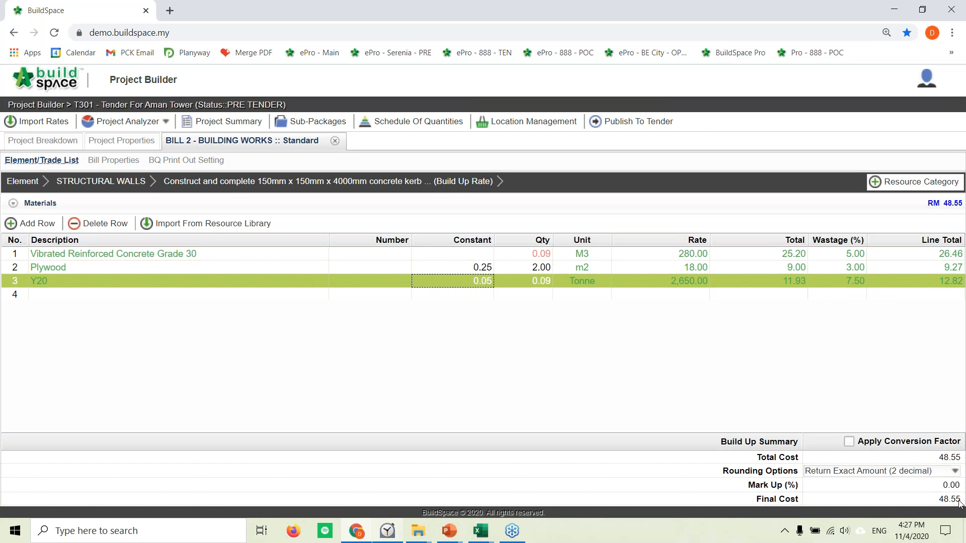
Return to the Structural Walls items and set the concrete kerb's quantity per unit to 1.
left_click(97, 183)
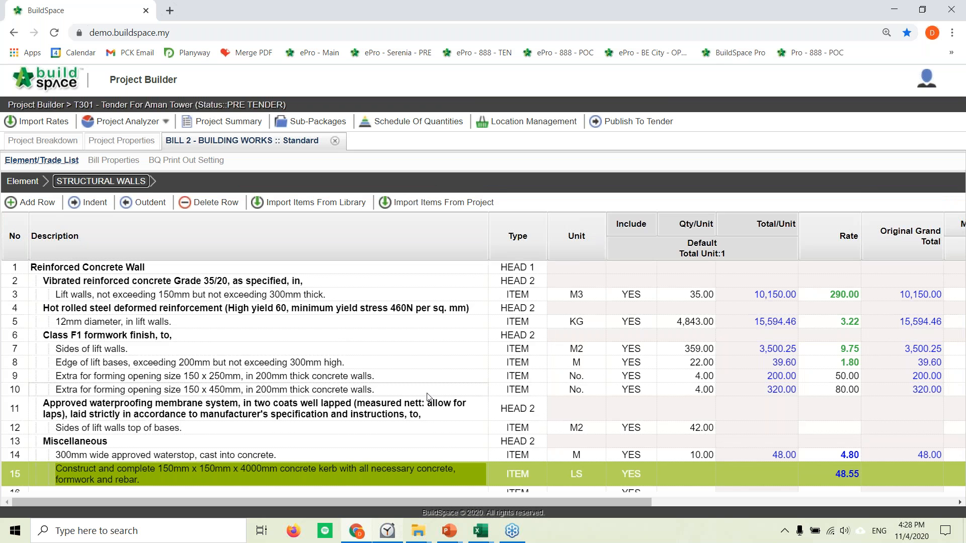
left_click(704, 473)
type("1")
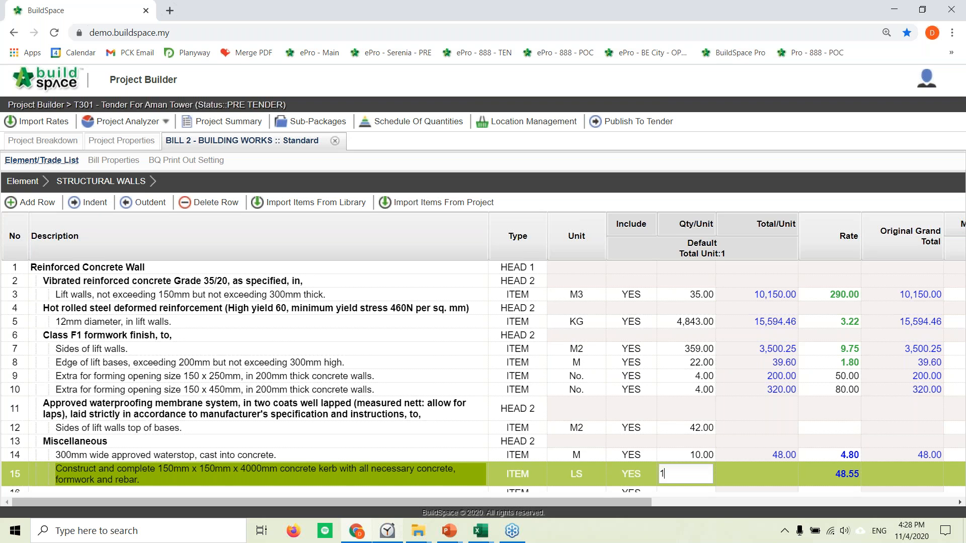
key("Return")
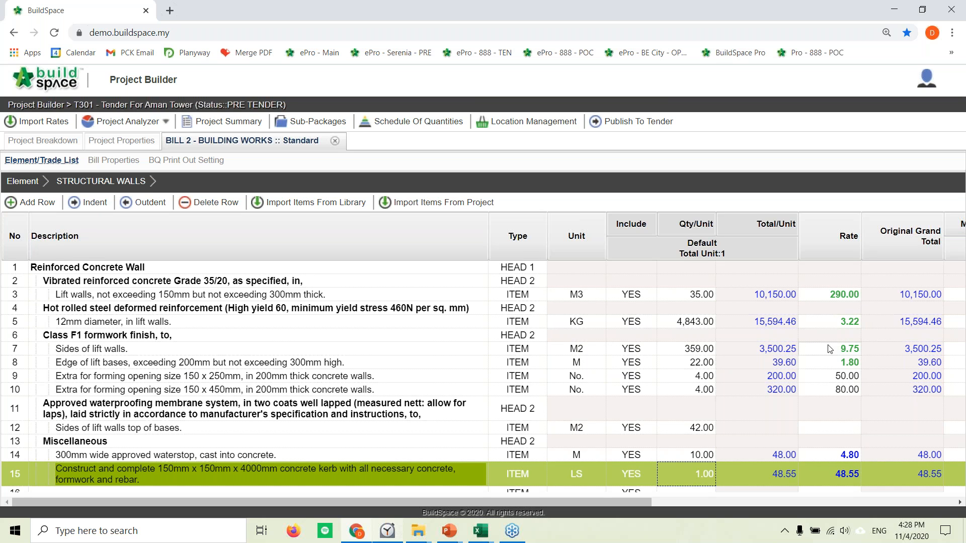
Add the item note "to check with supplier" to the 300mm wide approved waterstop item.
left_click(481, 531)
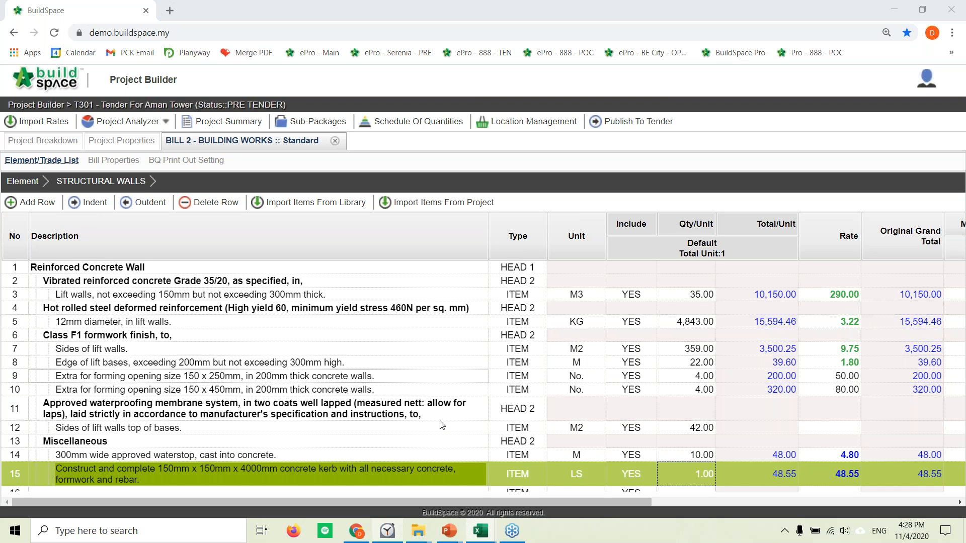
right_click(402, 456)
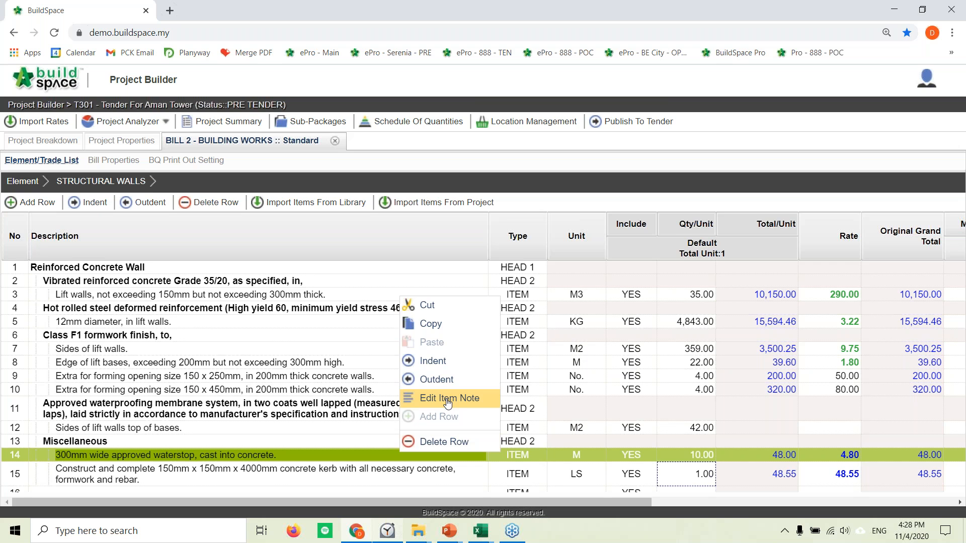
left_click(448, 398)
type("to check with supplier")
left_click(398, 219)
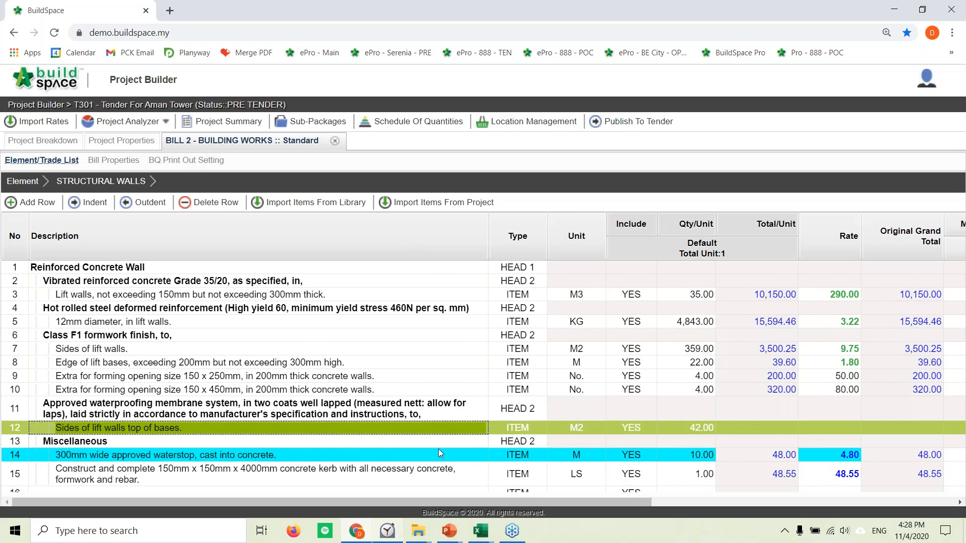
left_click(431, 471)
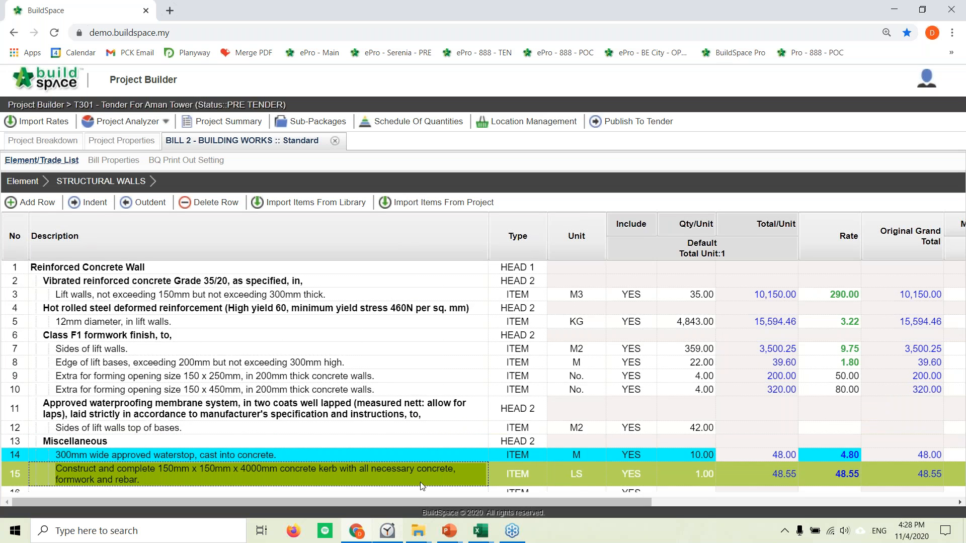
left_click(417, 453)
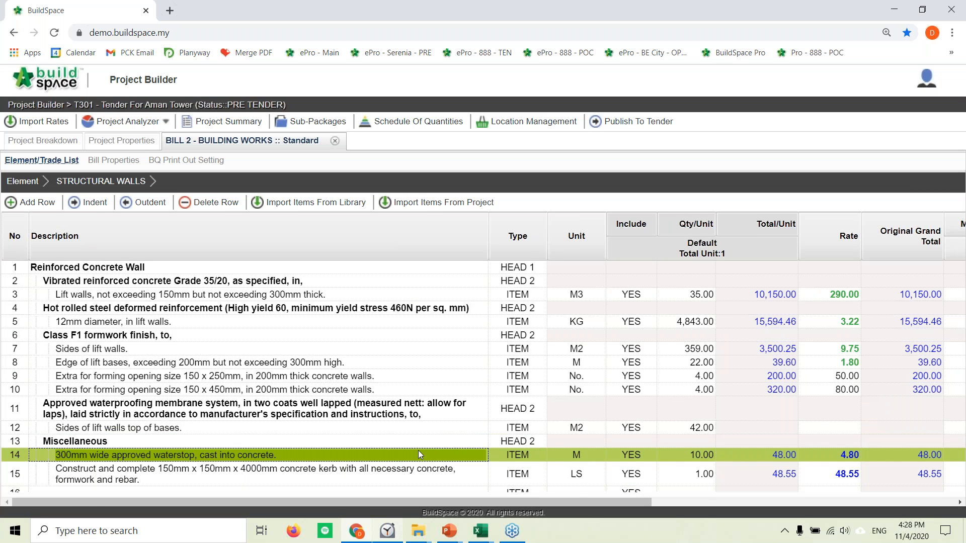
View the build-up quantity sheet of the Grade 35/20 lift walls item and return to the element list.
left_click(705, 295)
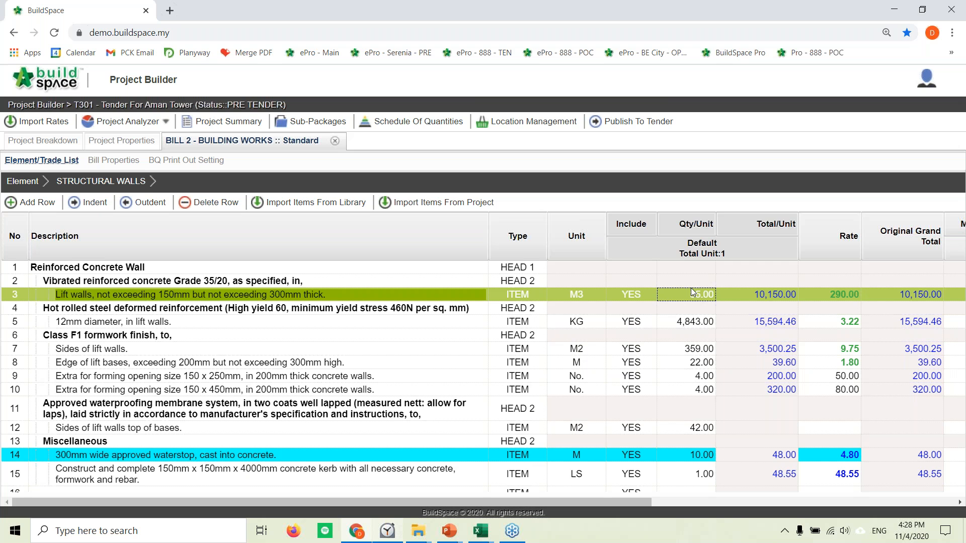
double_click(694, 295)
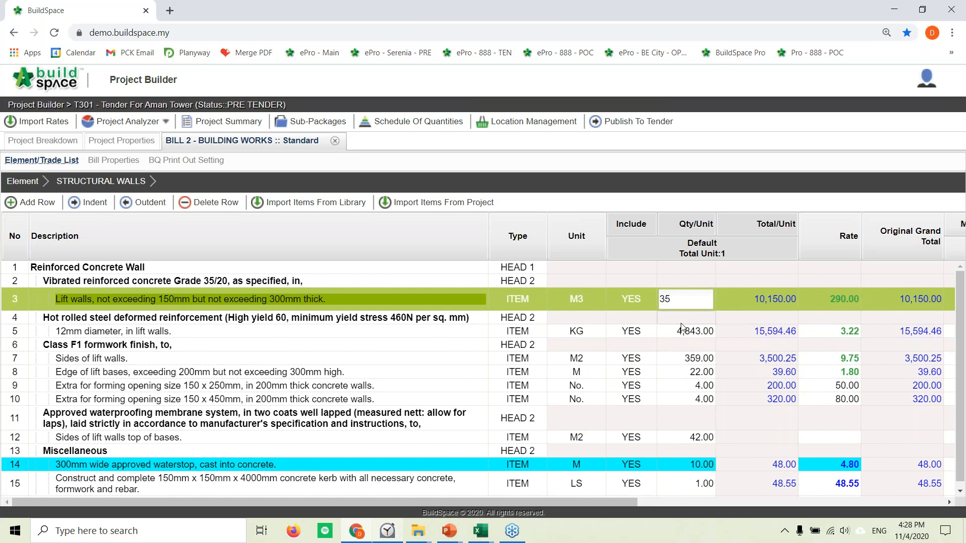
left_click(682, 321)
left_click(682, 298)
double_click(682, 298)
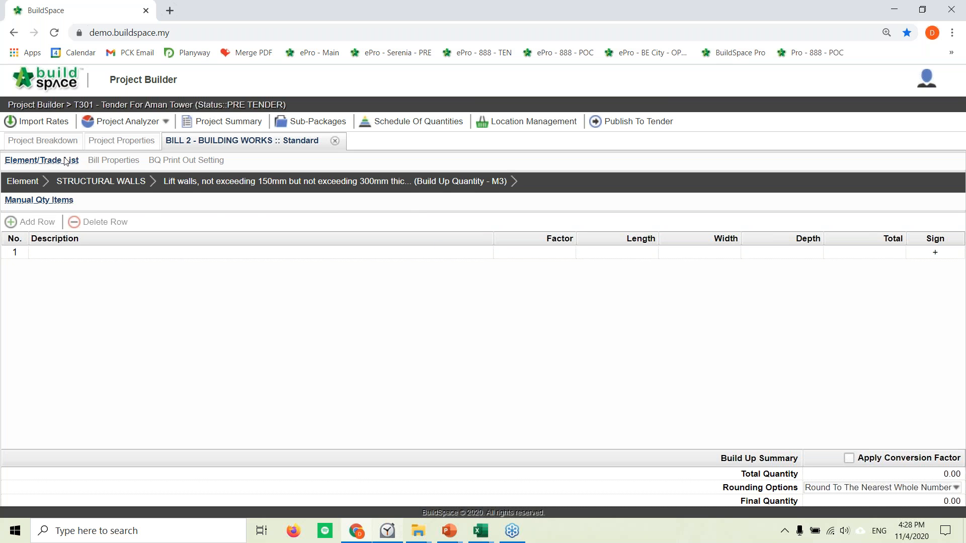
left_click(23, 181)
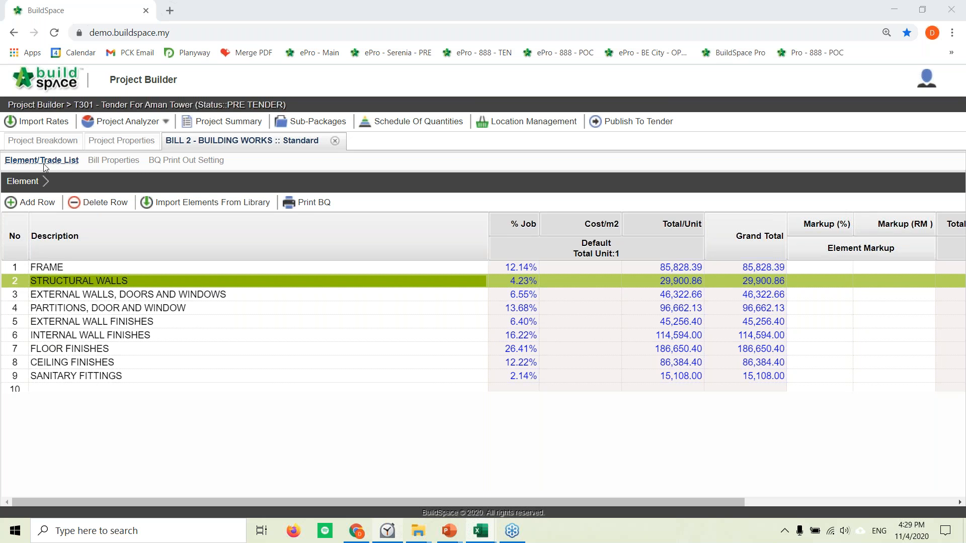
Open Bill 1 - Preliminaries from the project breakdown and show the items of its Preliminaries element.
left_click(17, 141)
double_click(84, 206)
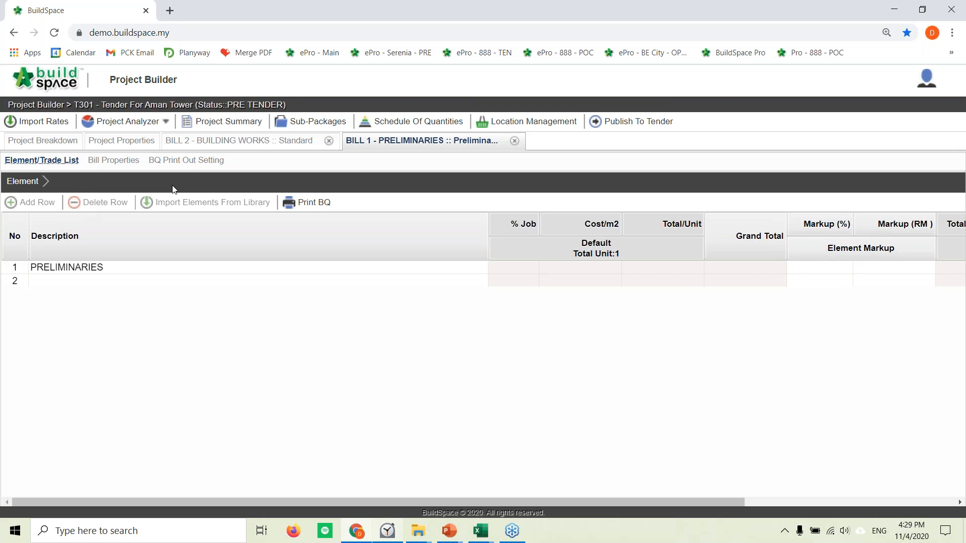
double_click(128, 267)
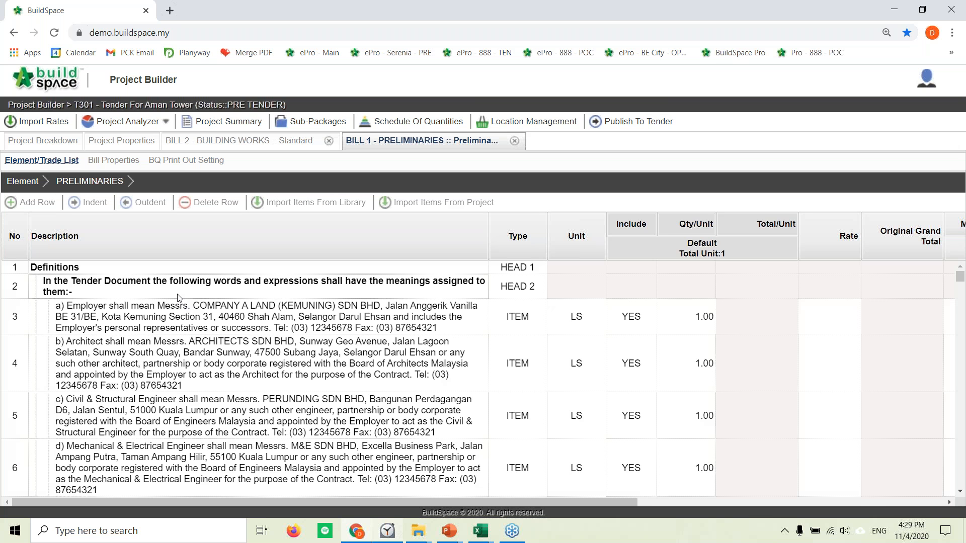
Find the landscaping works item under Mock-Up in the preliminaries items and open its build-up rate.
left_click_drag(961, 282, 961, 304)
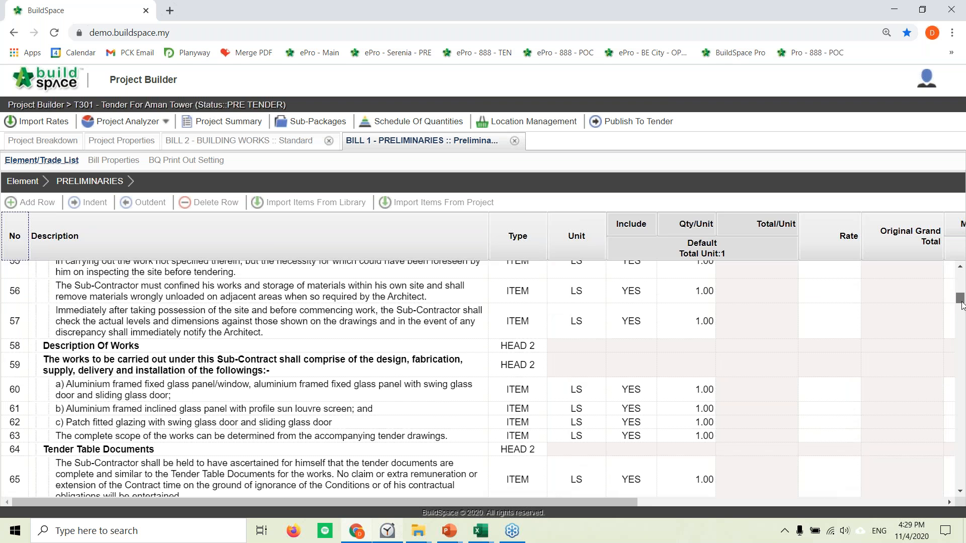
left_click_drag(961, 304, 961, 341)
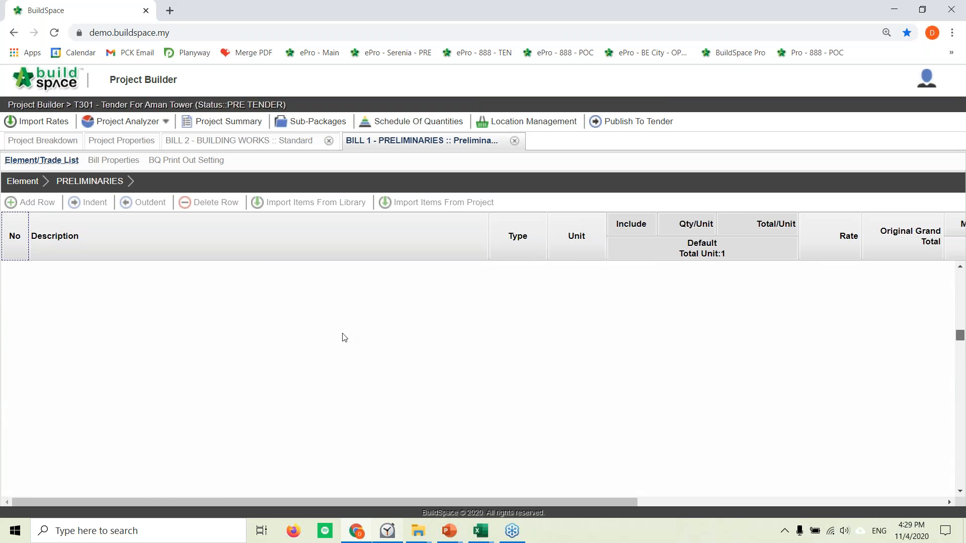
scroll(340, 341, "down", 5)
scroll(320, 372, "down", 5)
scroll(320, 372, "down", 5)
scroll(319, 397, "down", 5)
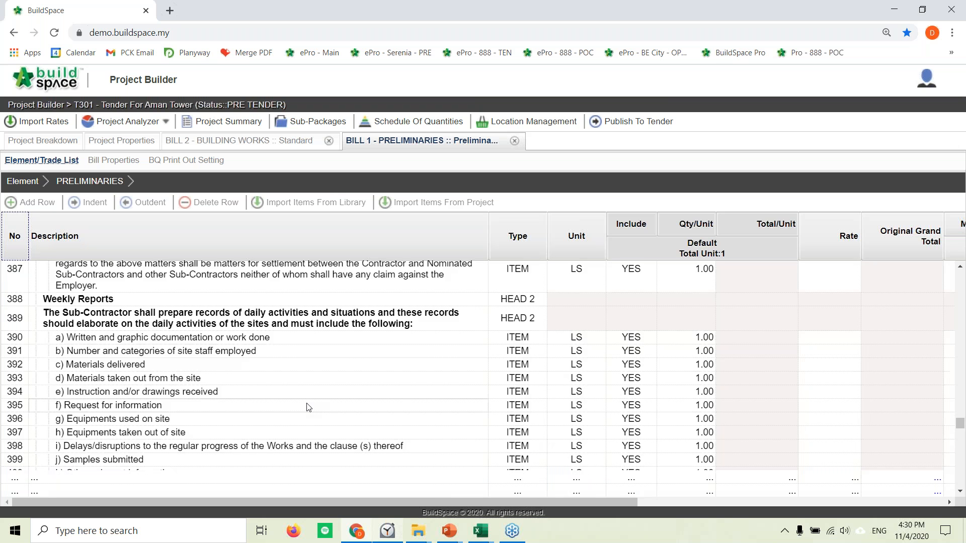
scroll(309, 407, "down", 5)
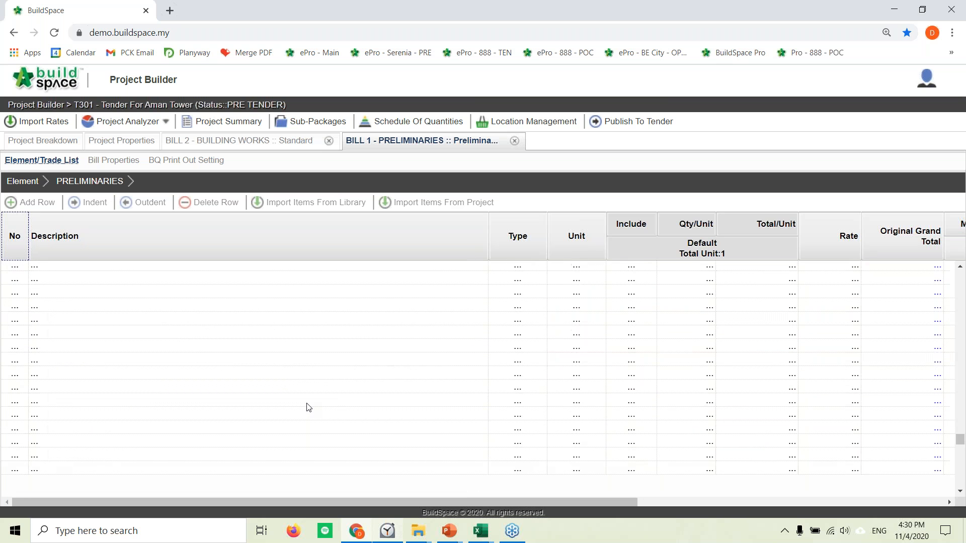
scroll(309, 408, "down", 2)
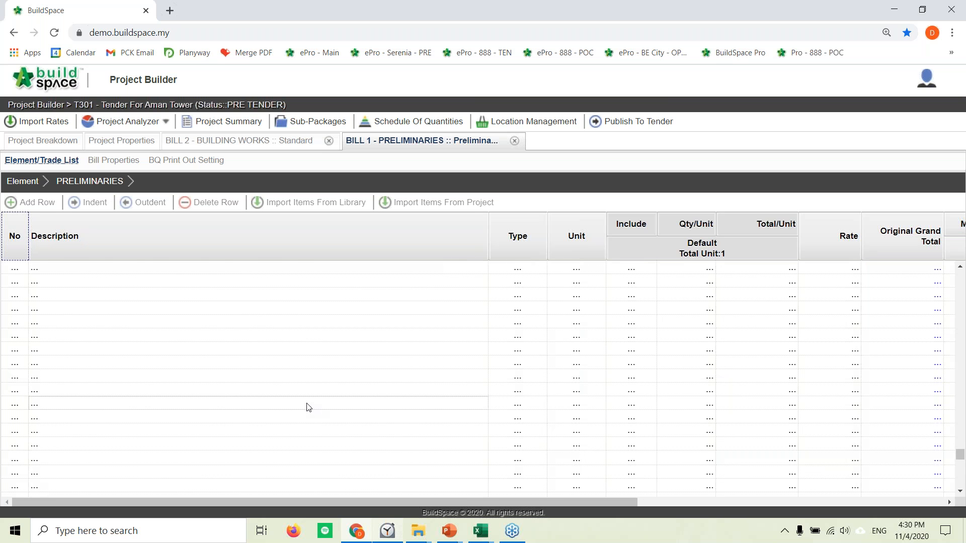
scroll(309, 407, "down", 10)
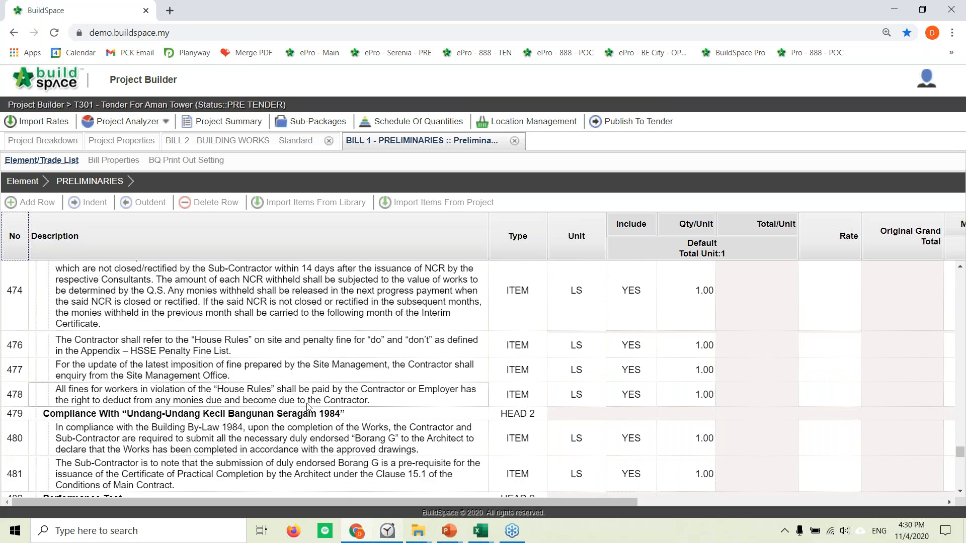
scroll(309, 408, "down", 3)
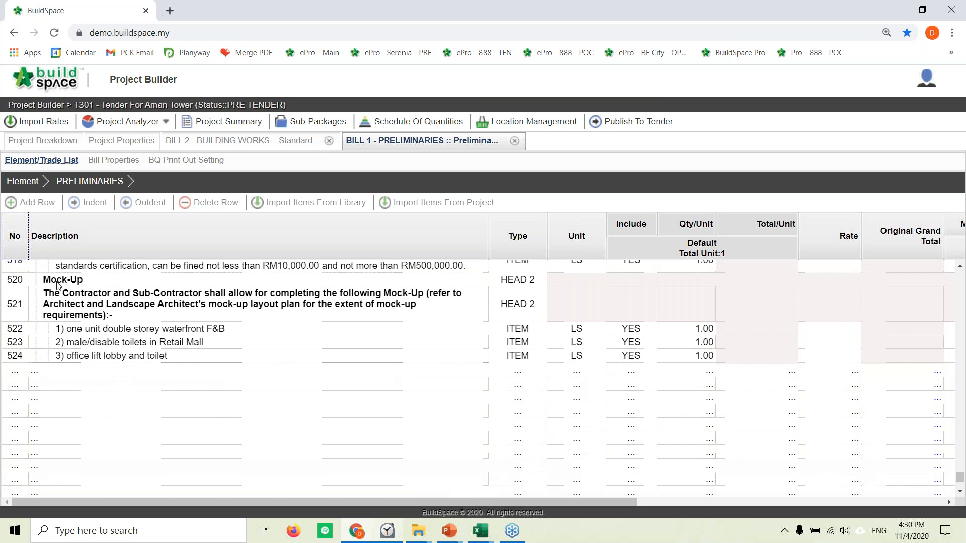
left_click(130, 408)
left_click(130, 399)
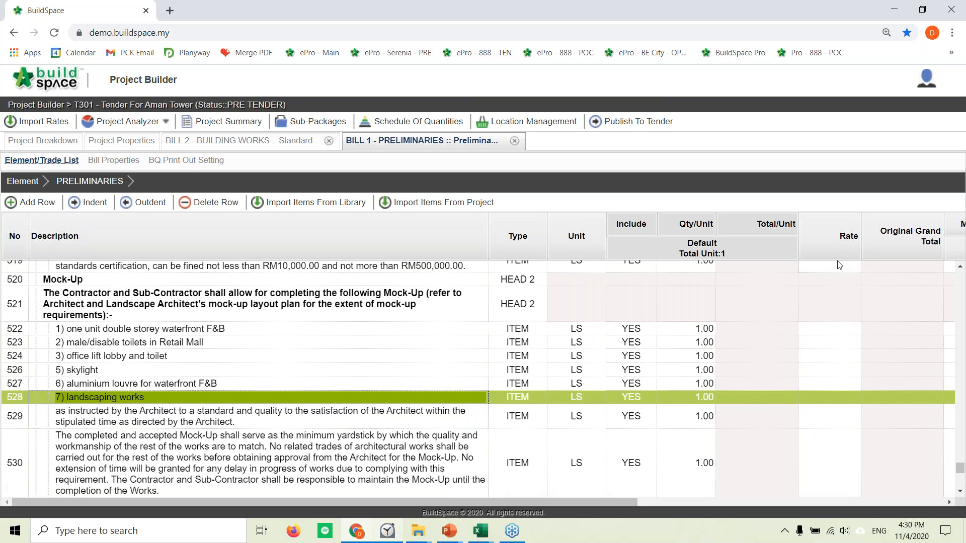
double_click(824, 397)
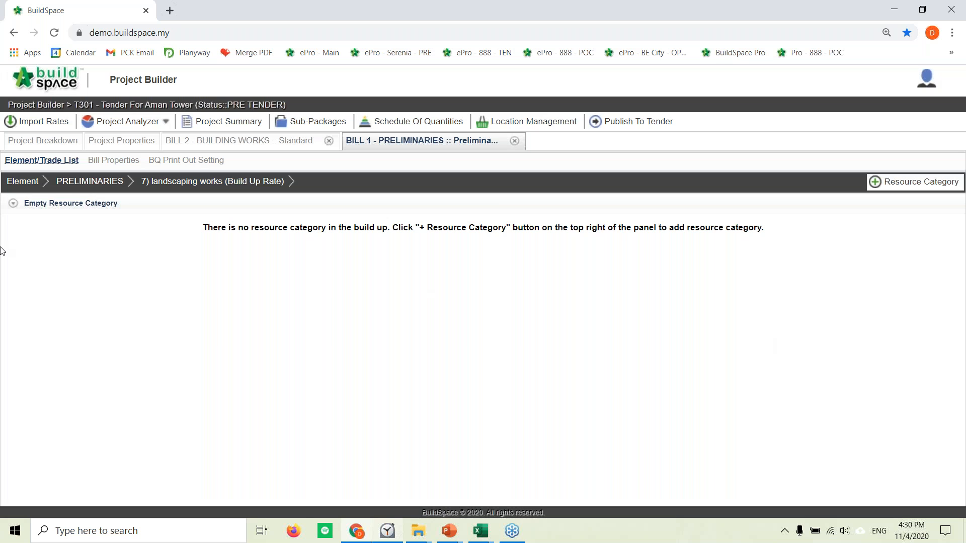
Add the Preliminaries resource category to the landscaping works build-up rate.
left_click(909, 182)
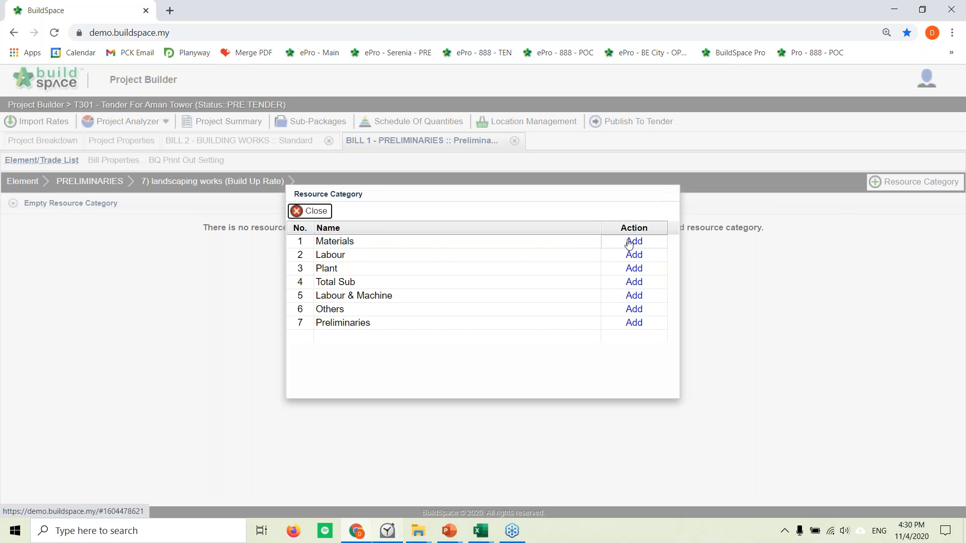
left_click(629, 244)
left_click_drag(629, 244, 478, 253)
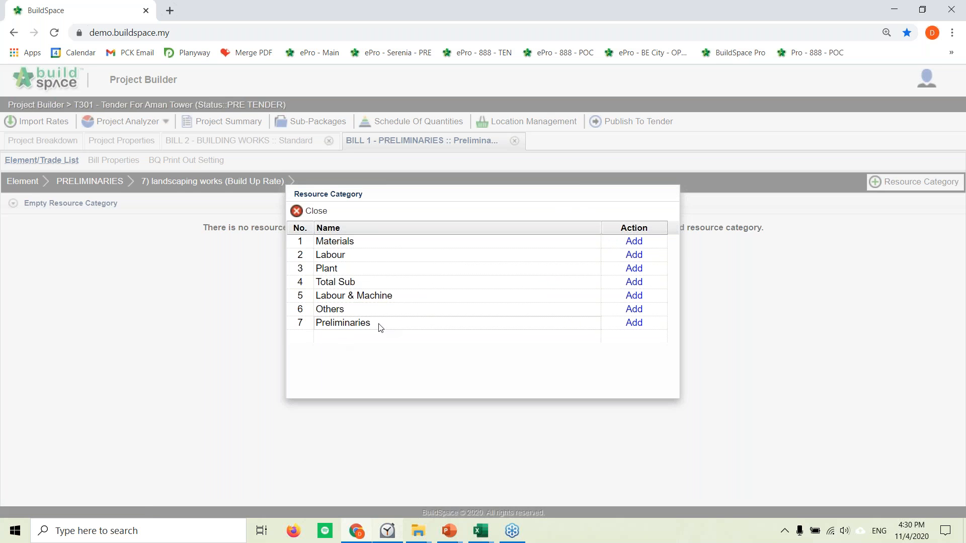
left_click(633, 324)
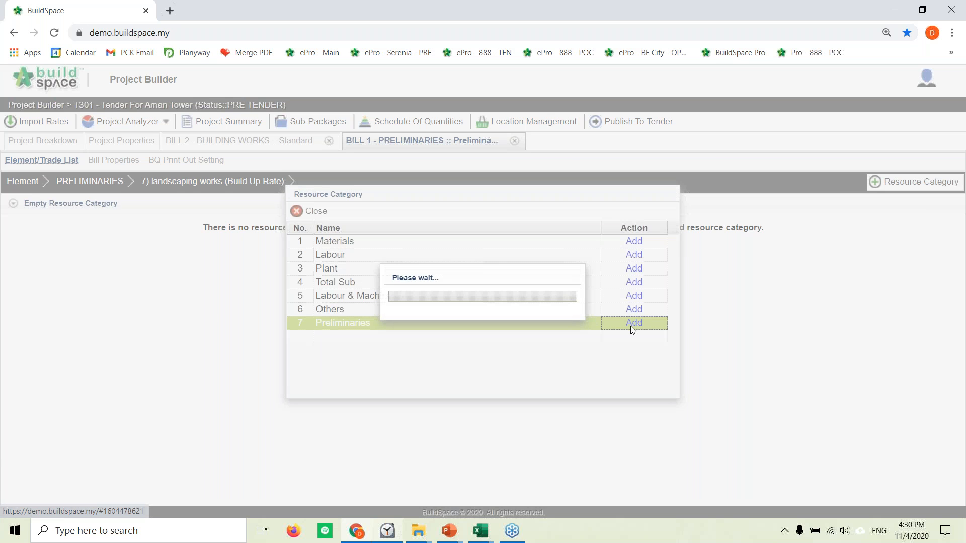
left_click(308, 211)
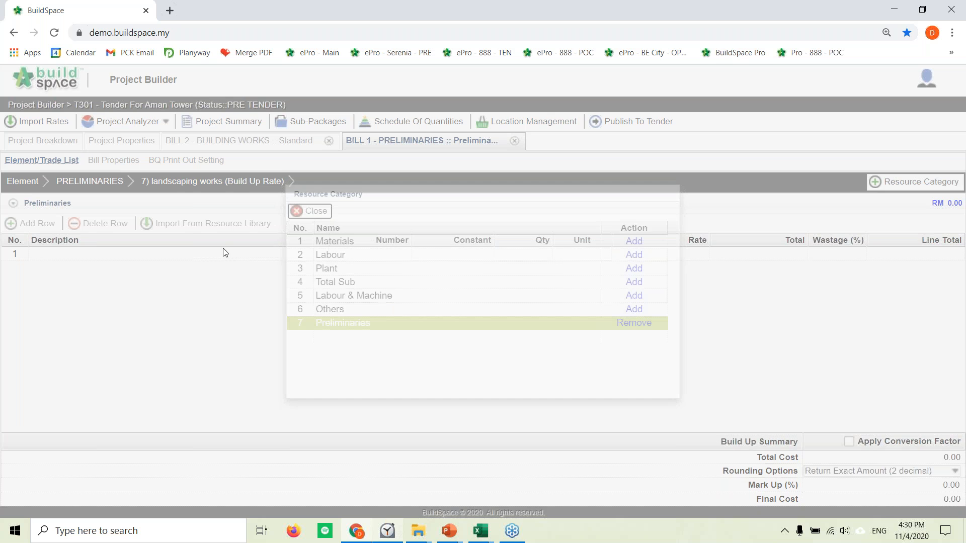
Enter a "Closed Turfing" resource row with quantity 200, unit m2 and rate 7.
left_click(225, 253)
type("Closed T")
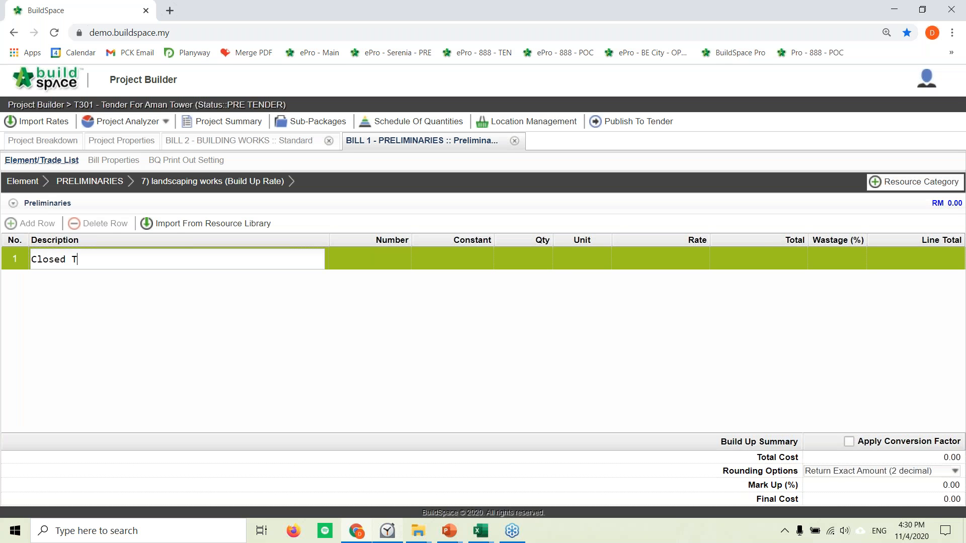
type("urfing")
key("Return")
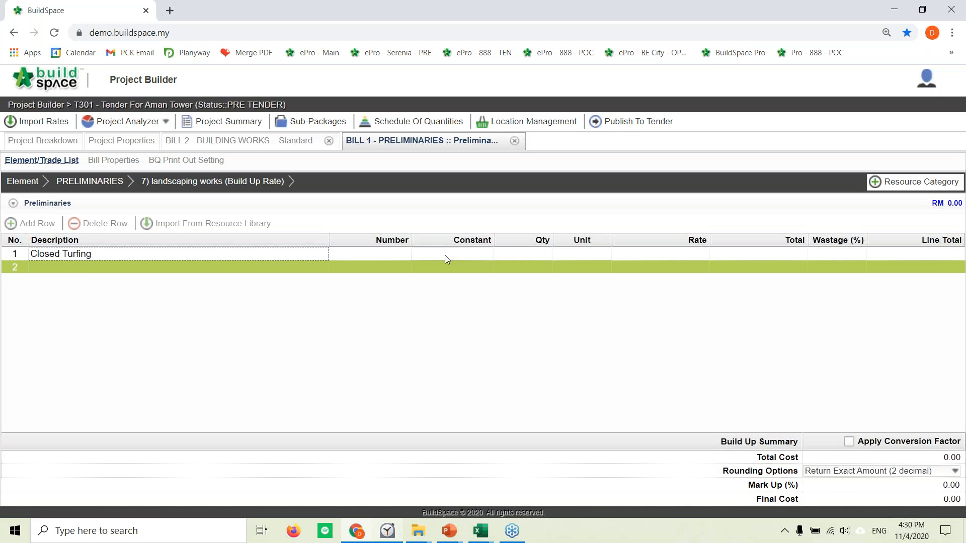
left_click(540, 254)
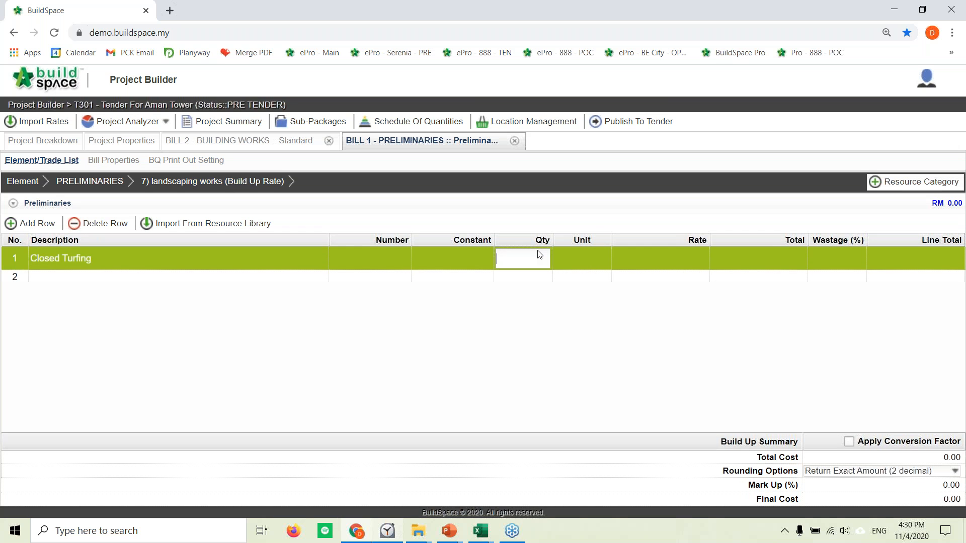
type("200")
key("Tab")
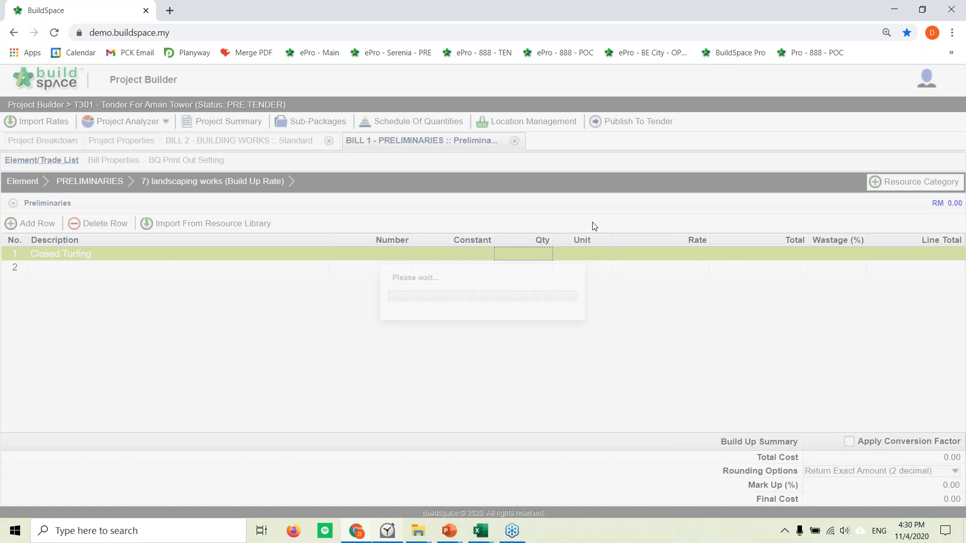
key("Tab")
type("7")
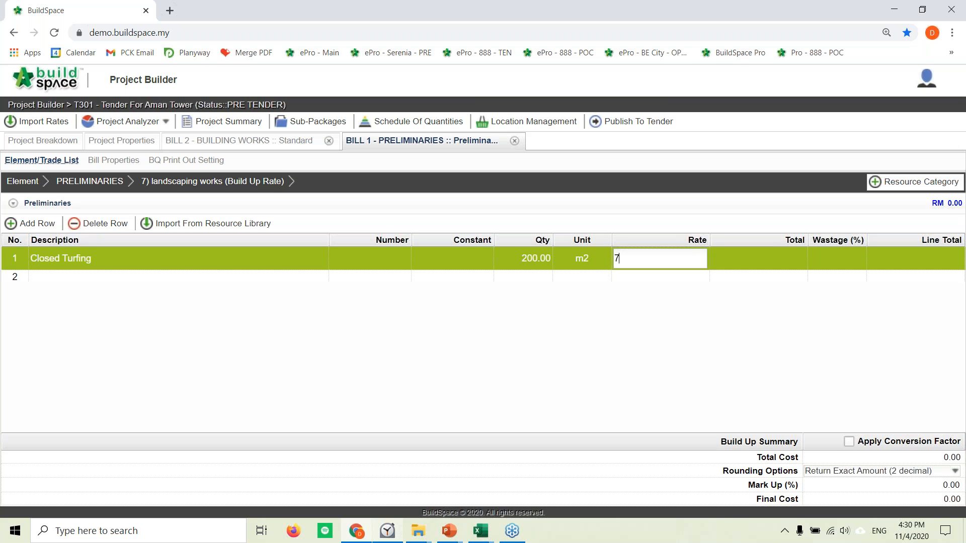
key("Return")
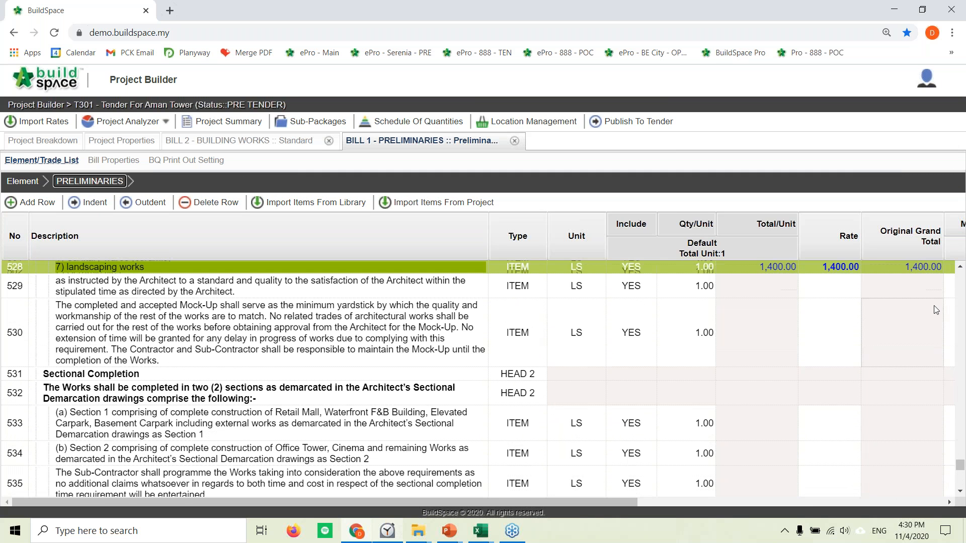
Open the build-up rate of the item under Damage To Existing Roads Etc. and add the Preliminaries resource category.
left_click_drag(961, 467, 936, 442)
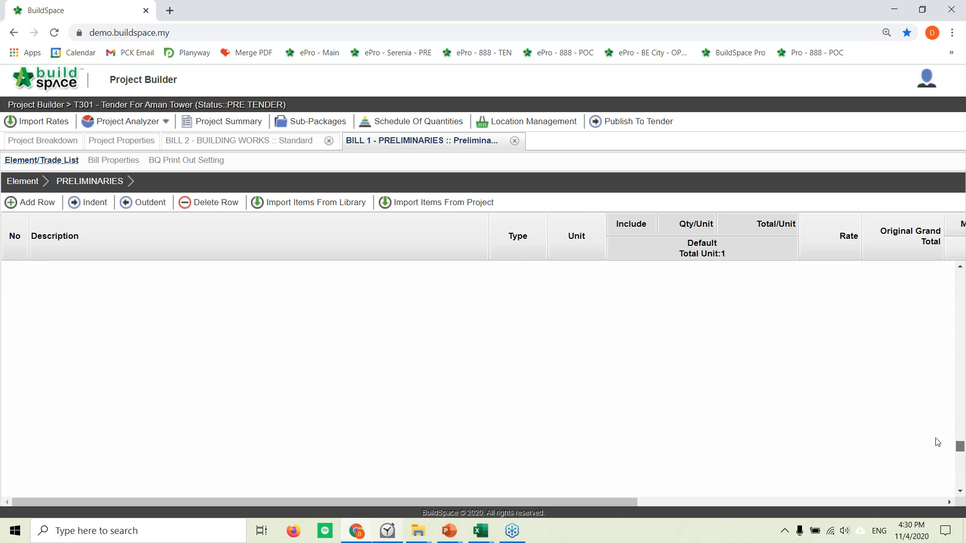
scroll(181, 386, "up", 10)
left_click(146, 319)
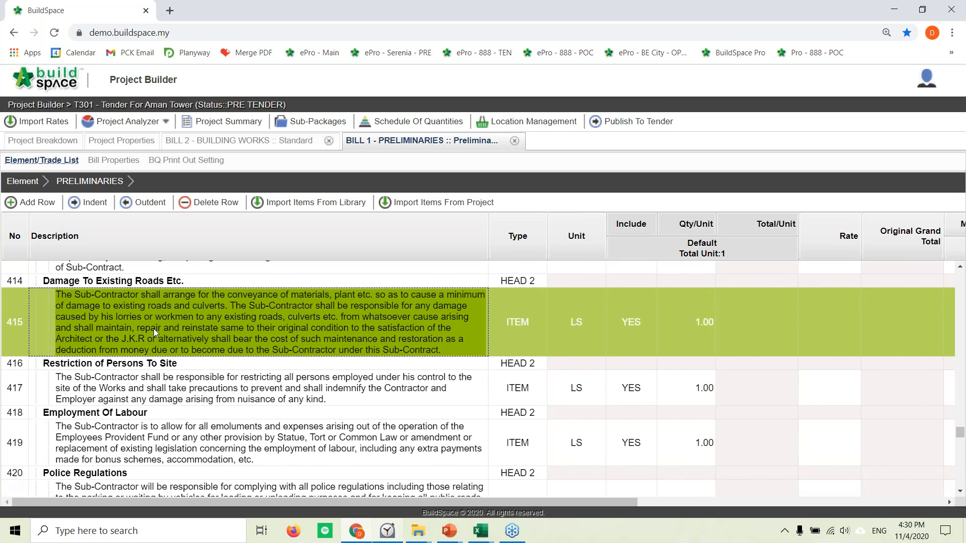
double_click(833, 319)
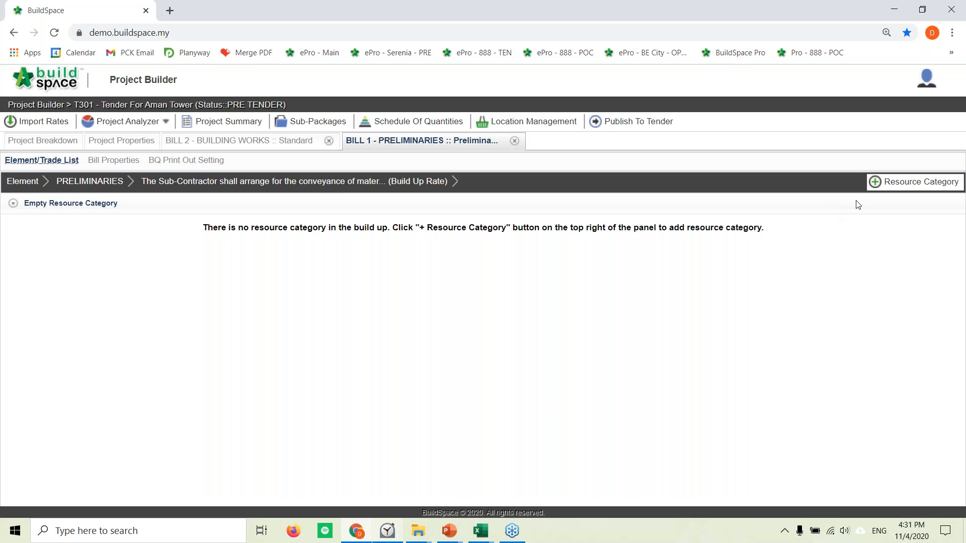
left_click(906, 182)
left_click(441, 328)
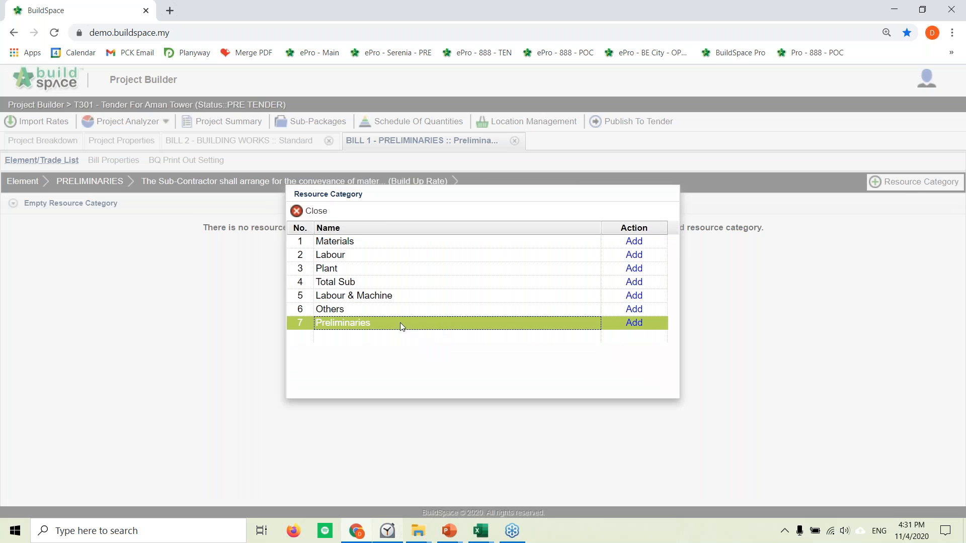
left_click(633, 324)
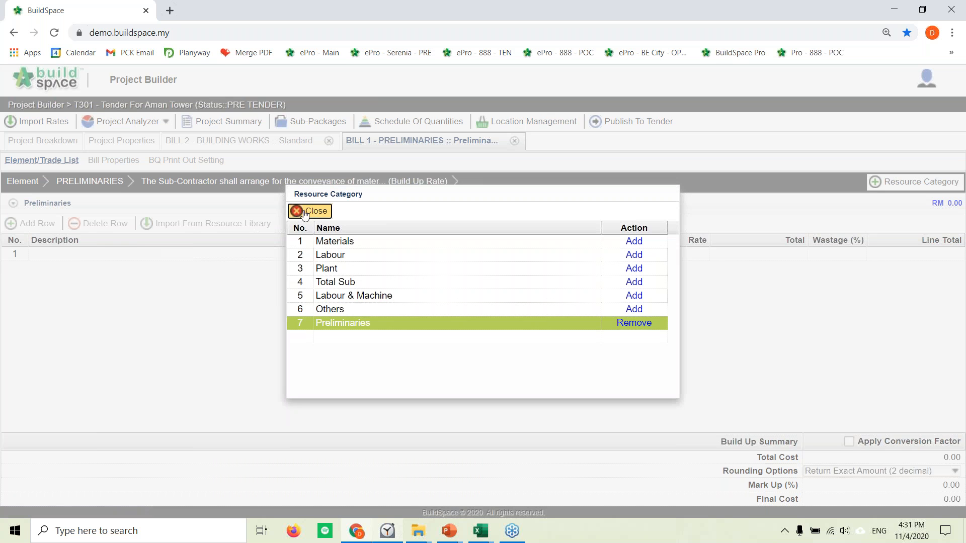
left_click(309, 211)
Enter a "Maintenance of Road" resource row with quantity 18 in the build-up.
left_click(187, 257)
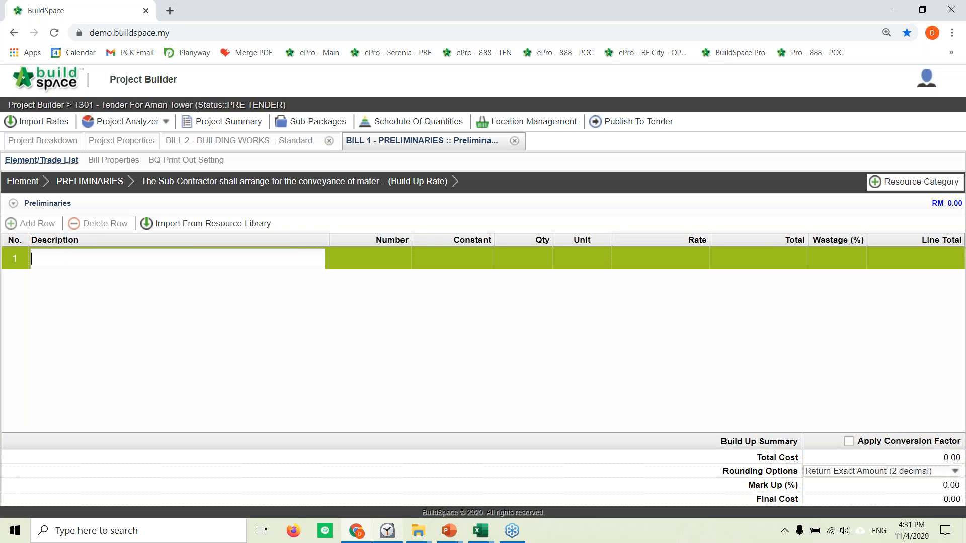
type("Maintenance of Road")
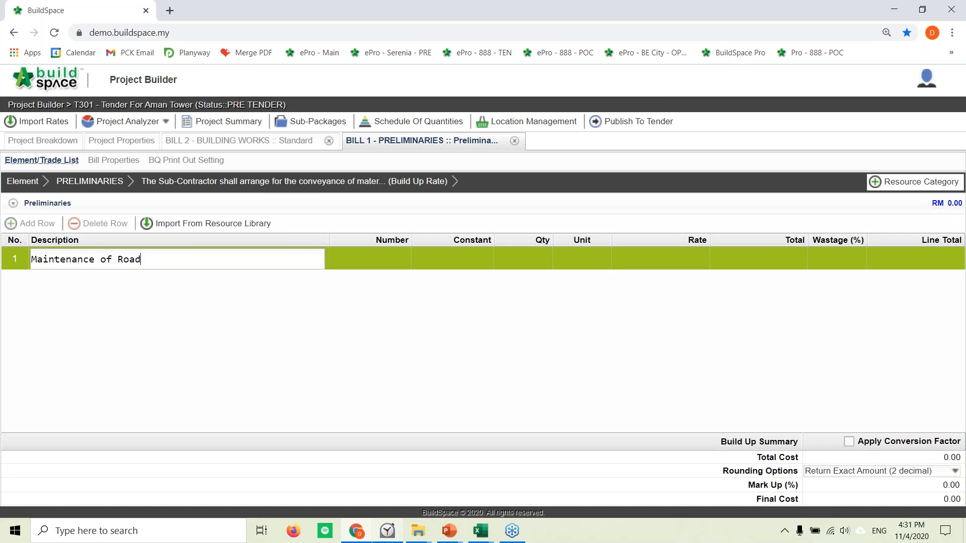
key("Return")
left_click(518, 255)
type("18")
key("Return")
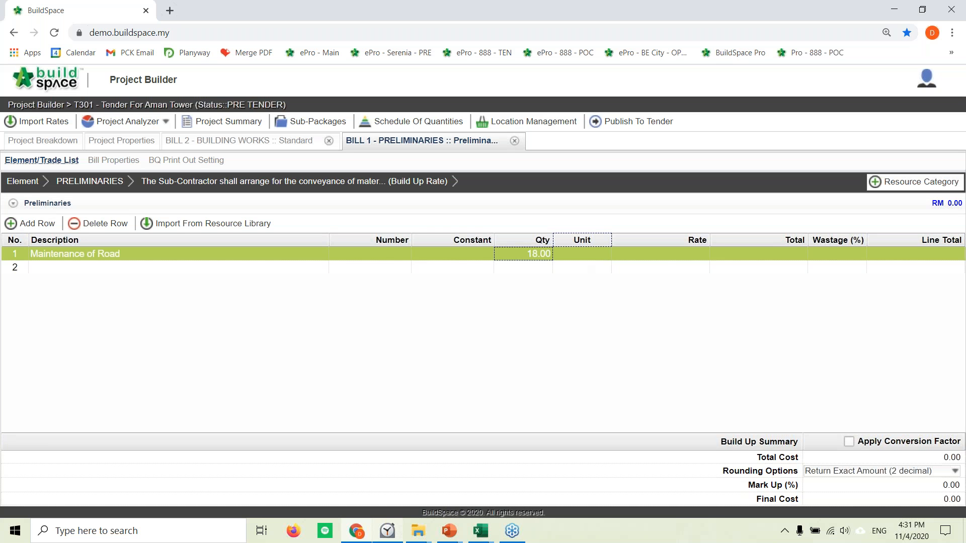
Set the Maintenance of Road row's unit to Month and rate to 3500, and return to the Preliminaries items.
left_click(586, 253)
type("mo")
key("Return")
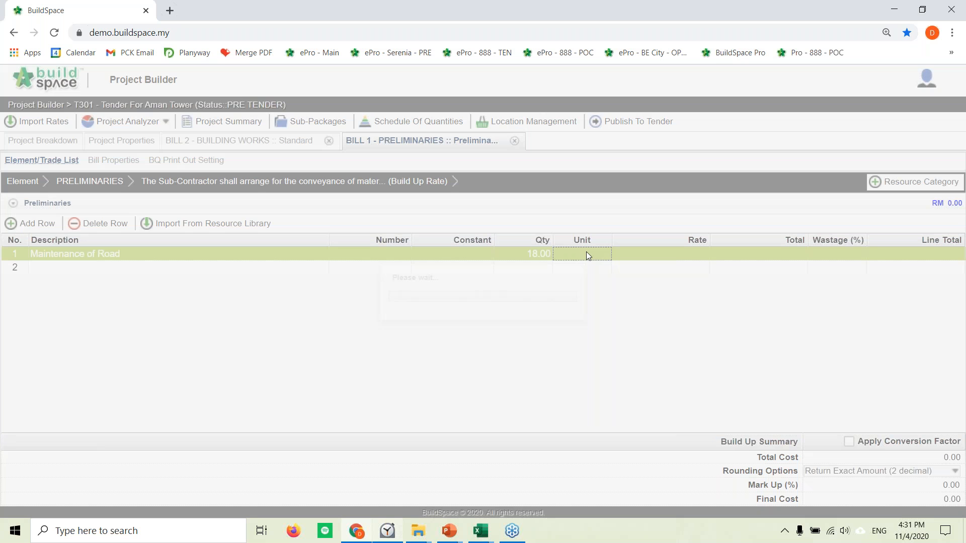
left_click(690, 254)
type("3500")
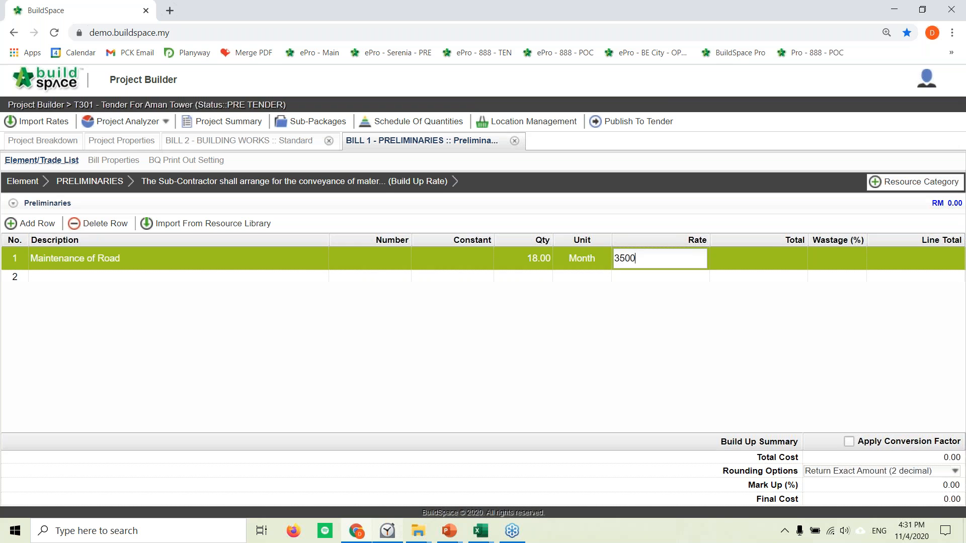
key("Return")
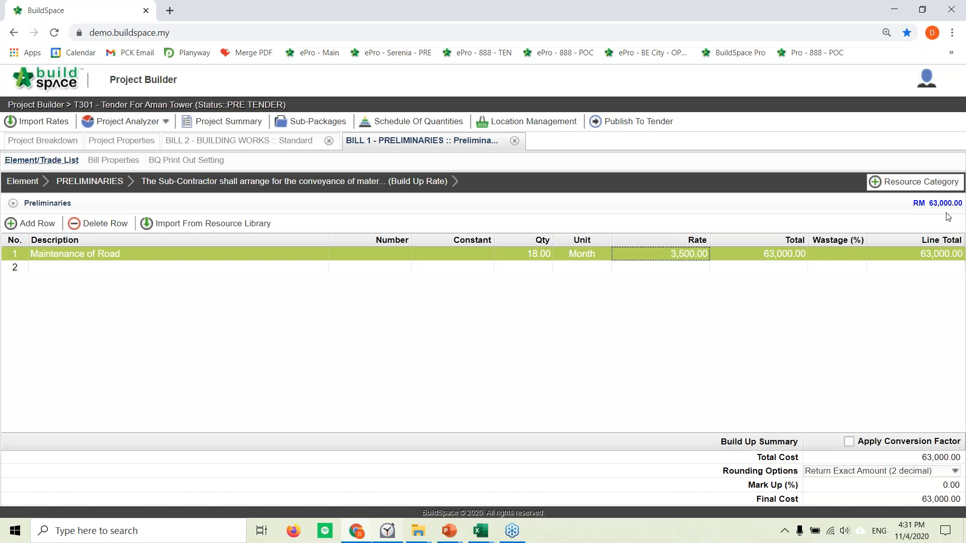
left_click(89, 181)
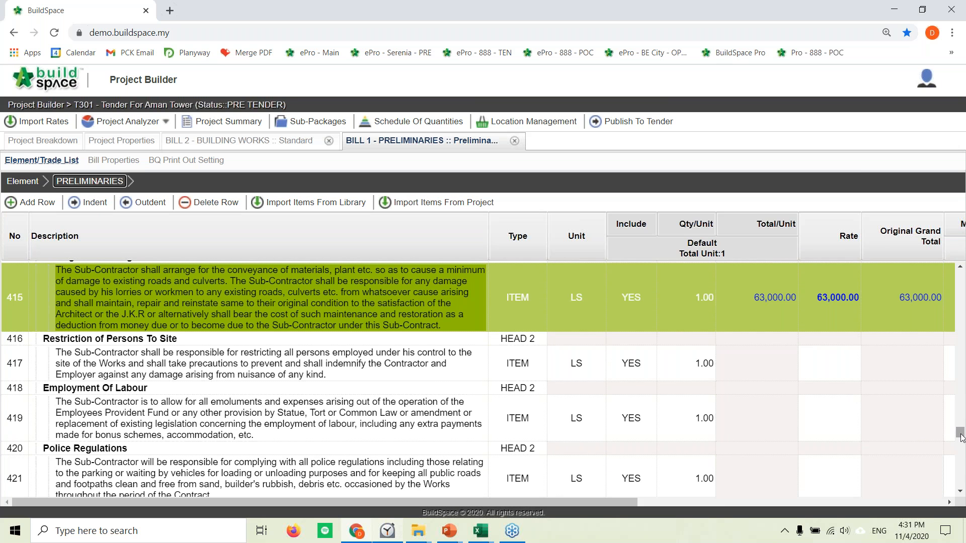
Open the build-up rate of the "Shop drawings are required for this Sub-Contract" item and add the Preliminaries resource category.
left_click_drag(961, 437, 961, 421)
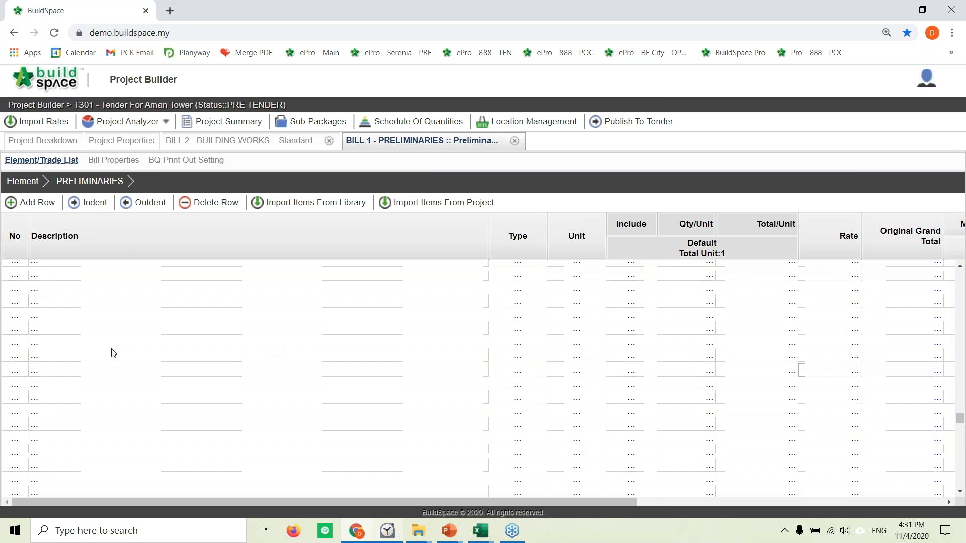
scroll(110, 351, "up", 5)
scroll(121, 345, "up", 8)
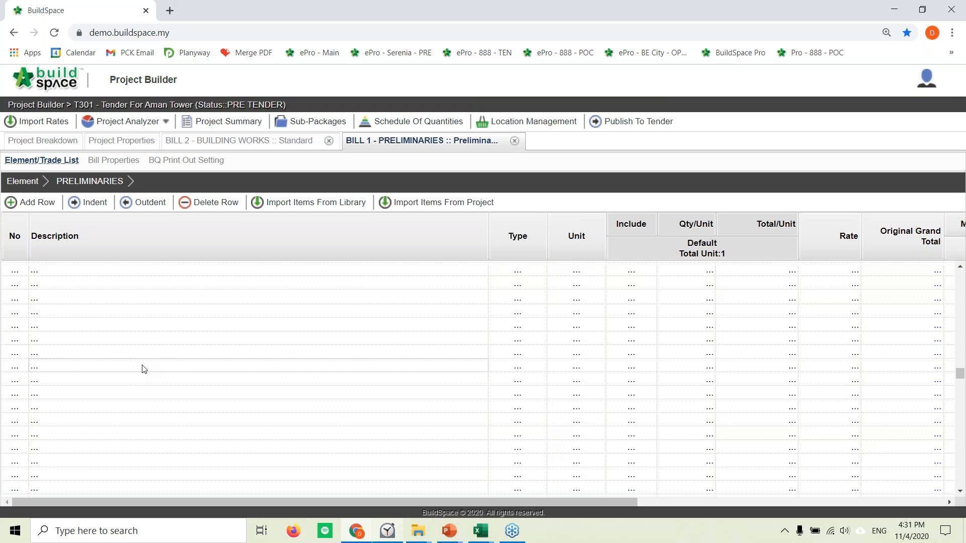
scroll(138, 362, "up", 6)
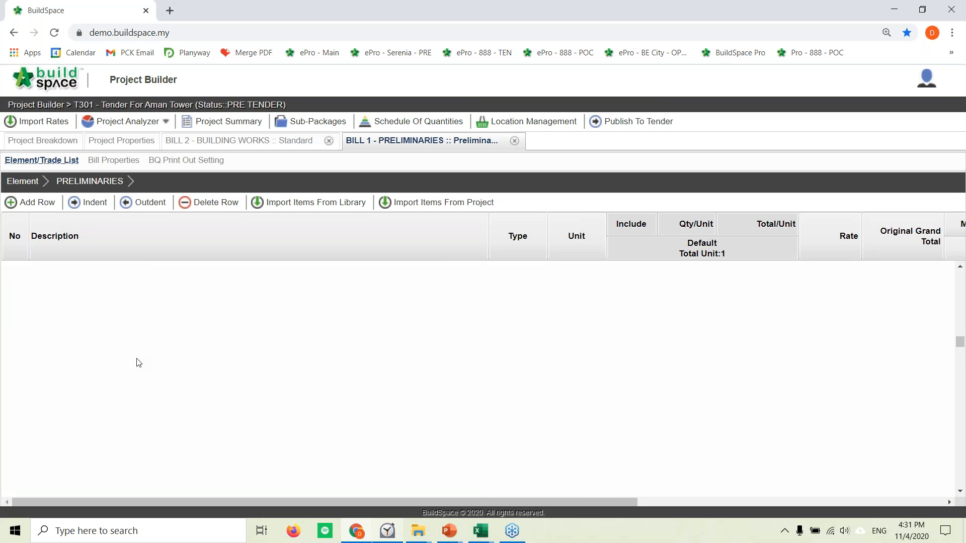
scroll(134, 333, "up", 4)
scroll(133, 335, "up", 2)
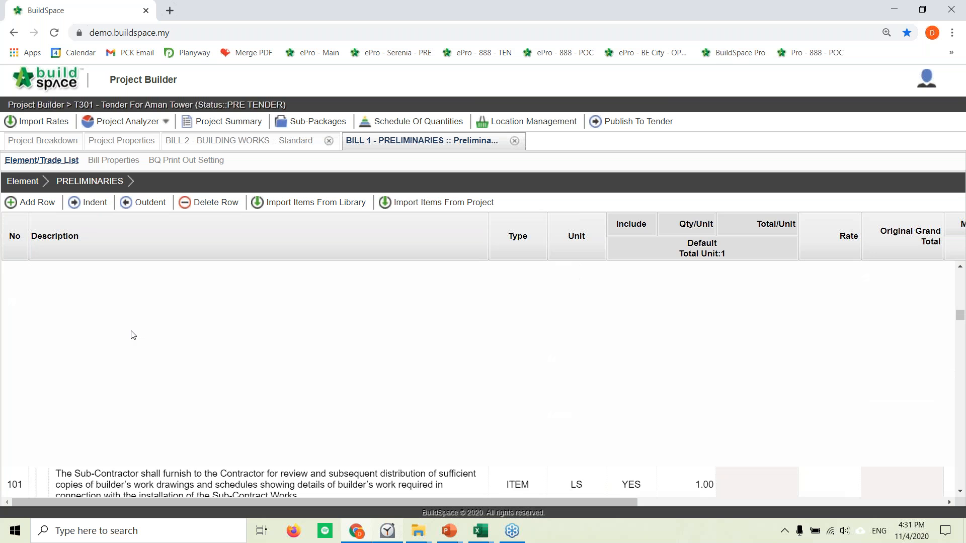
scroll(133, 335, "up", 3)
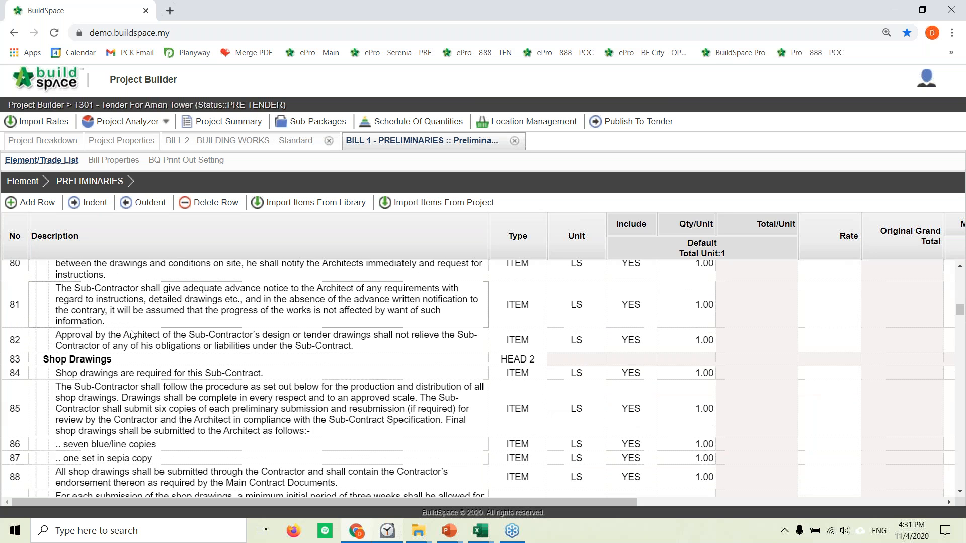
scroll(132, 335, "down", 2)
left_click(878, 319)
double_click(839, 318)
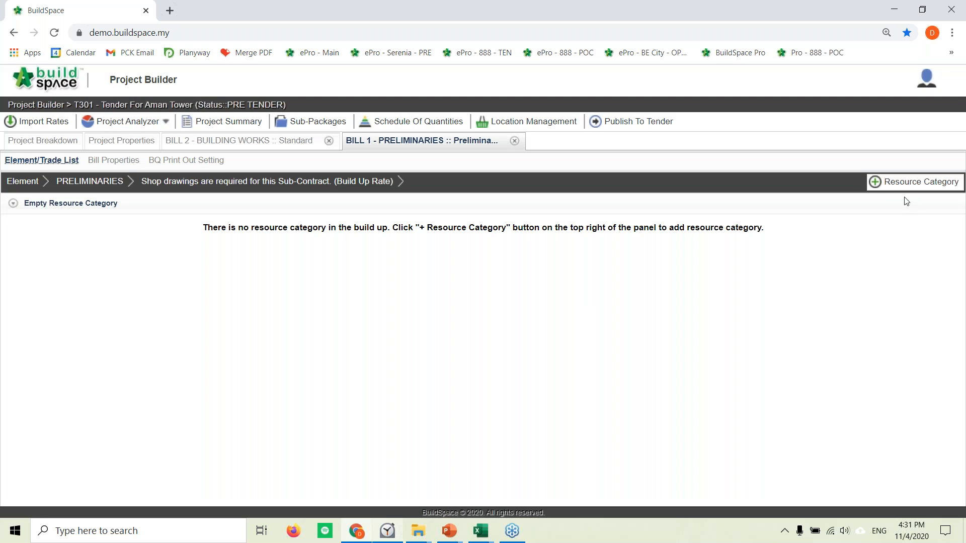
left_click(913, 182)
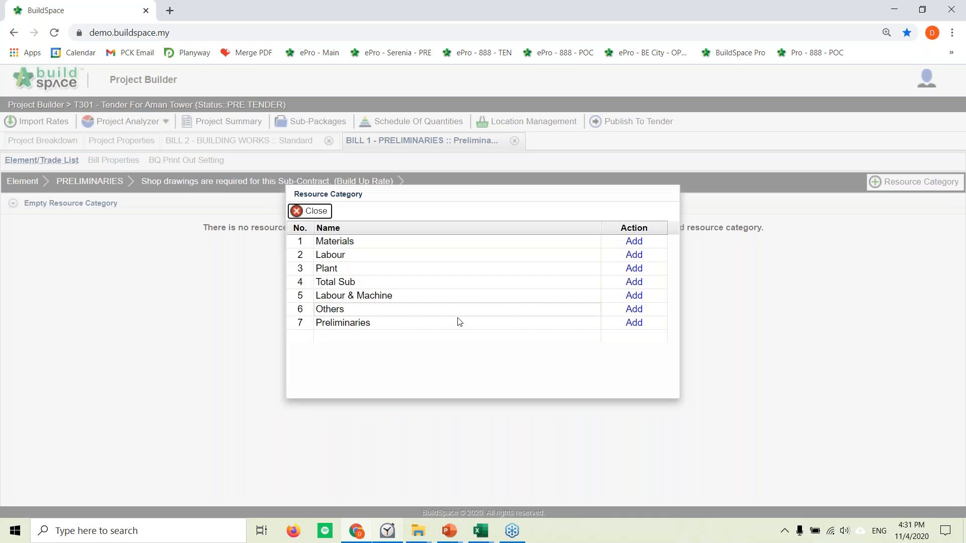
left_click(634, 324)
left_click(315, 212)
Enter a "Shop Drawings for Aluminiumn Works" resource row with quantity 5 in the build-up.
double_click(186, 254)
type("Shop")
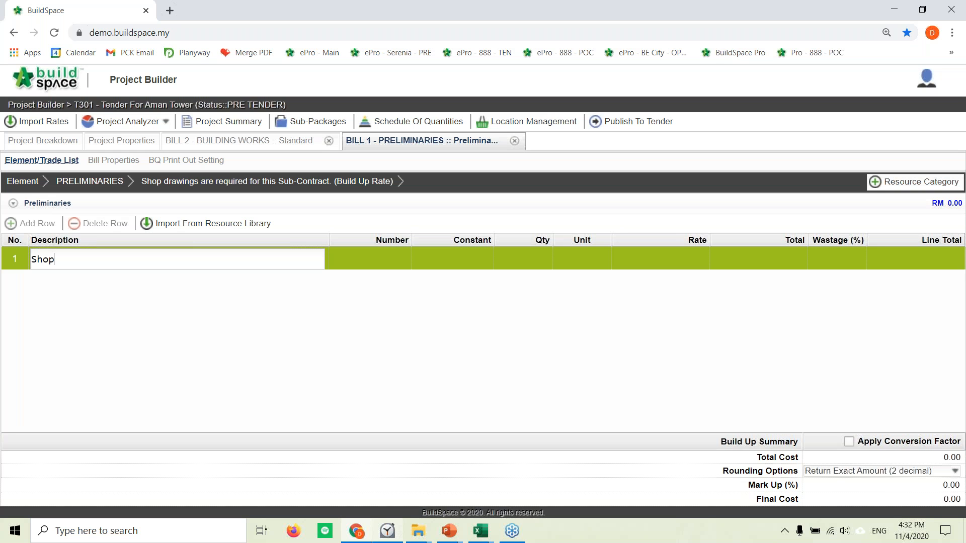
type(" Drawings for Aluminium")
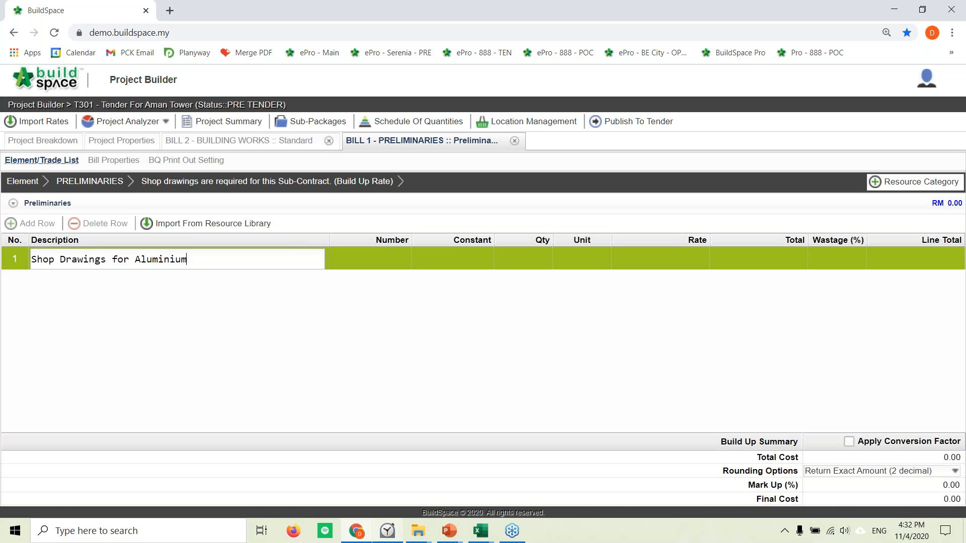
type("n Works")
key("Return")
left_click(523, 258)
type("5")
key("Return")
Set the shop drawings row's unit to Set and its rate to 400.
double_click(572, 261)
key("s")
key("Return")
left_click(687, 254)
double_click(687, 254)
type("400")
key("Return")
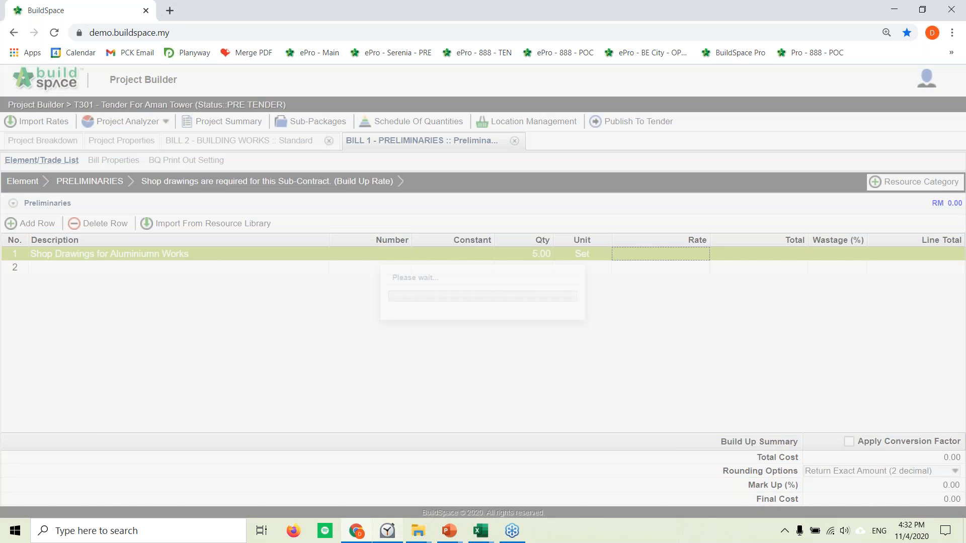
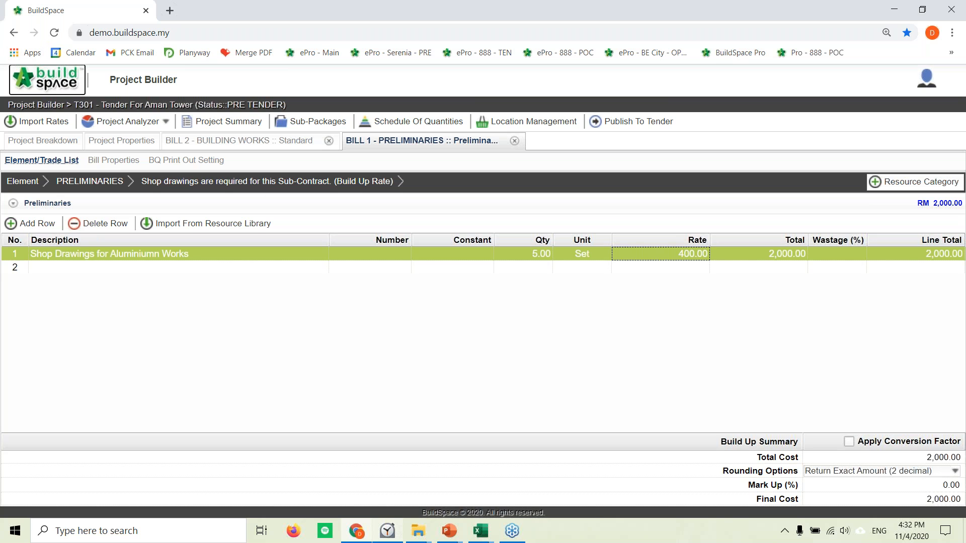
Open the Request For Quotation module and review the item list and supplier list of RFQ T301-Concrete-00001.
mouse_move(45, 76)
left_click(436, 112)
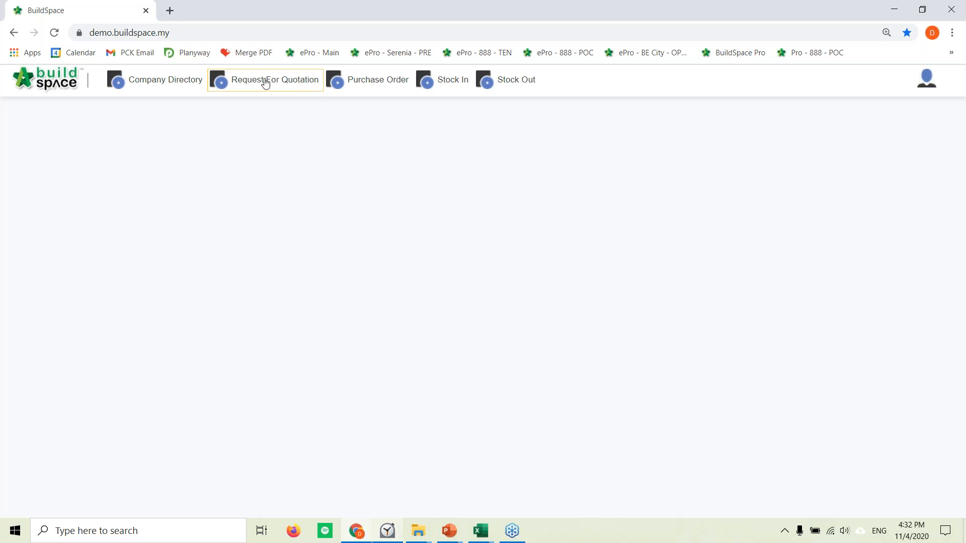
left_click(239, 81)
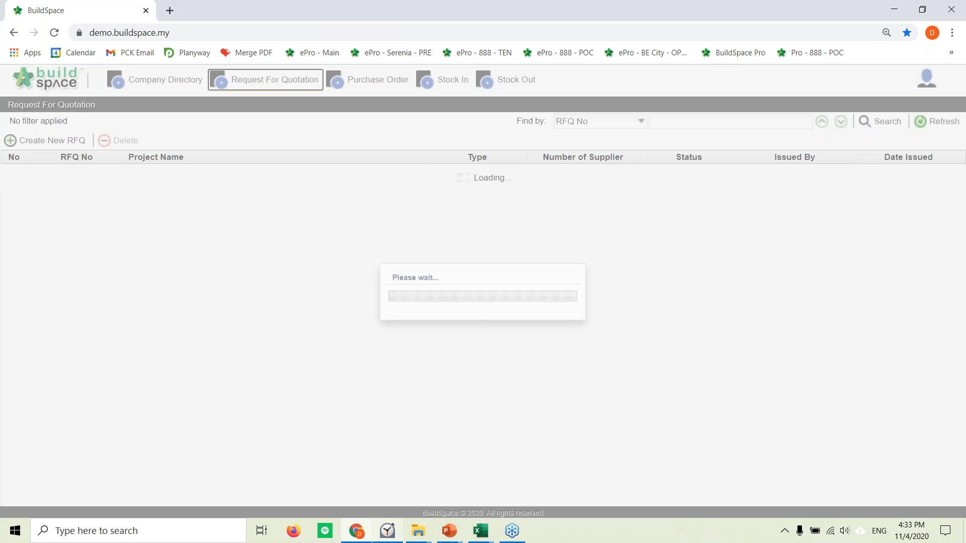
double_click(239, 173)
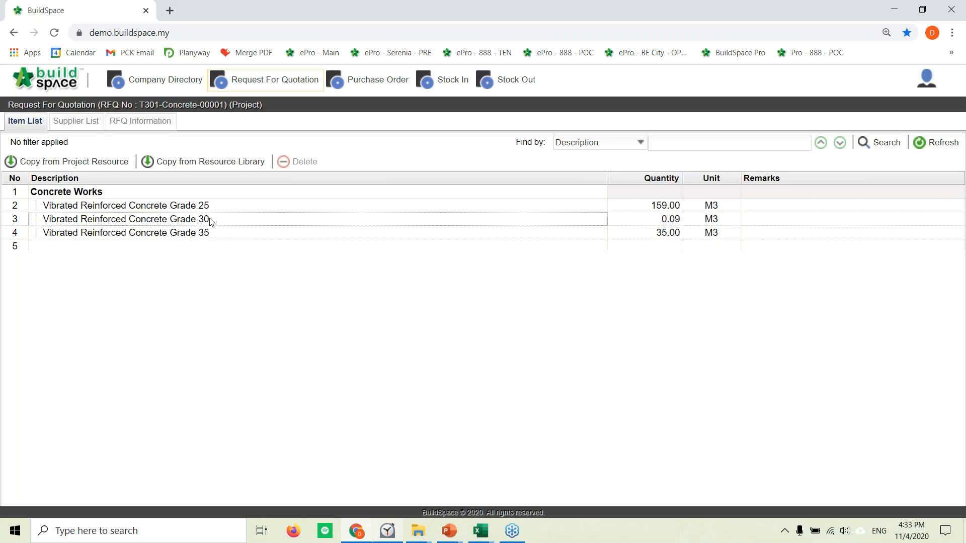
left_click(100, 124)
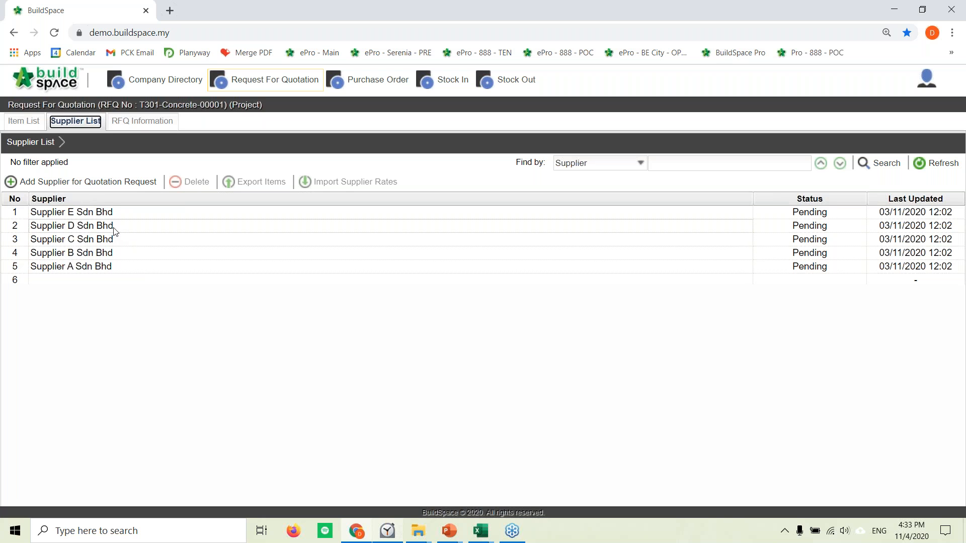
Return to Project Builder, reopen the T301 - Tender For Aman Tower project and open its Sub-Packages.
left_click(53, 87)
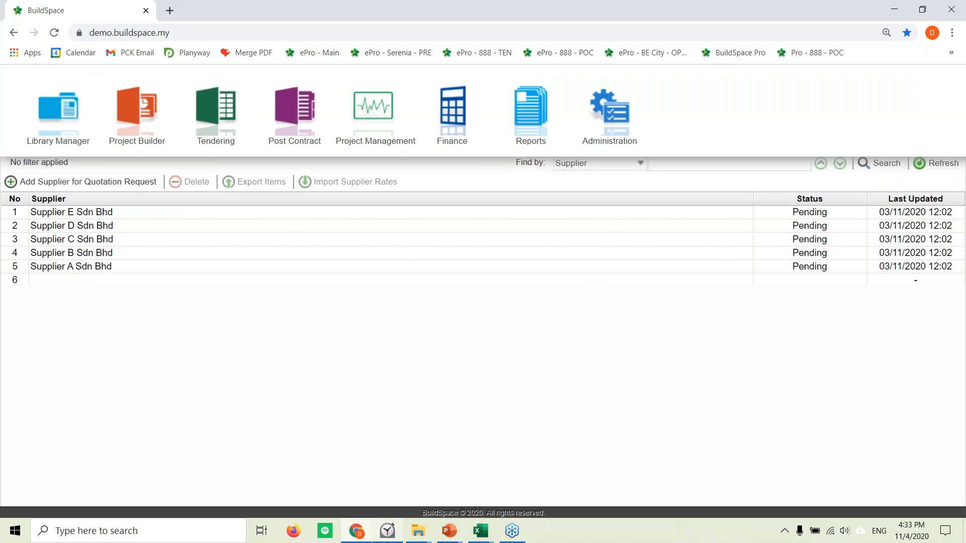
left_click(135, 124)
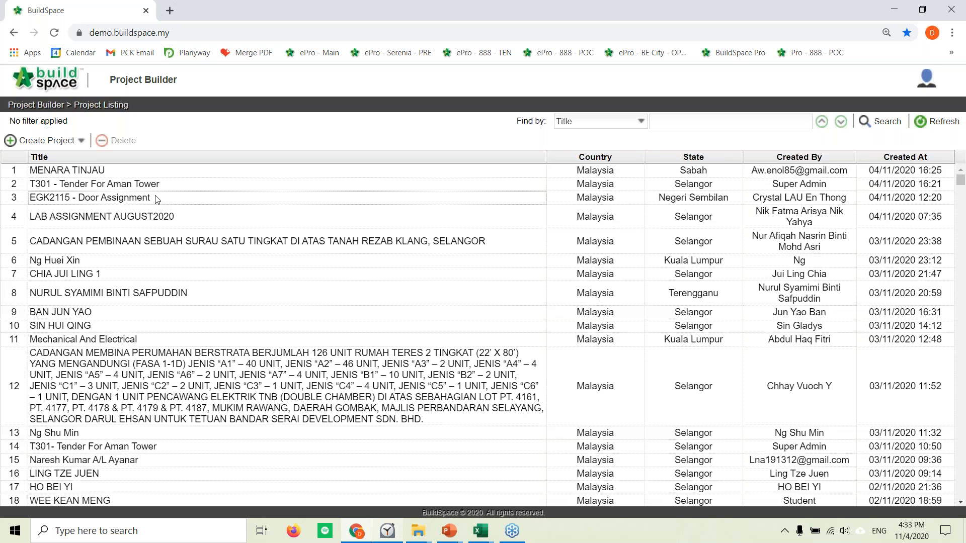
double_click(156, 188)
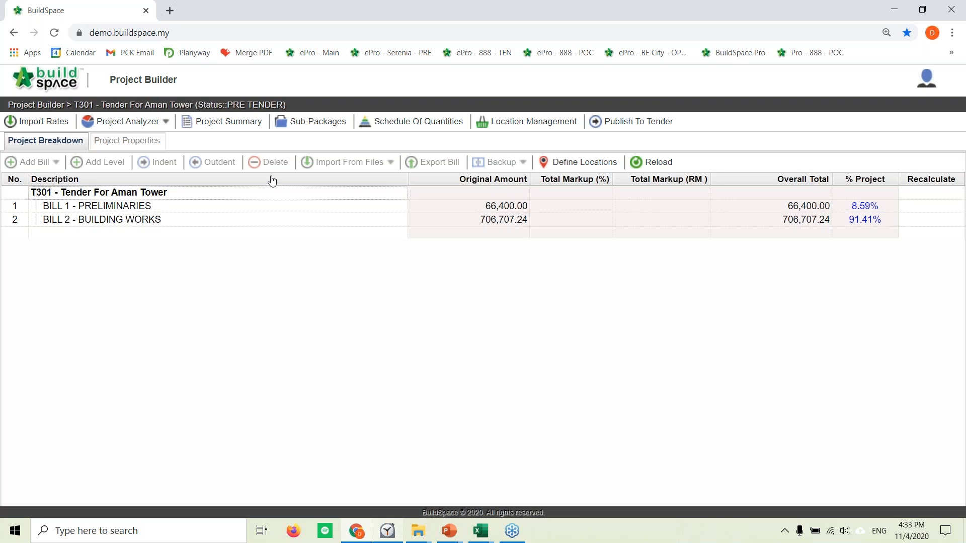
left_click(309, 125)
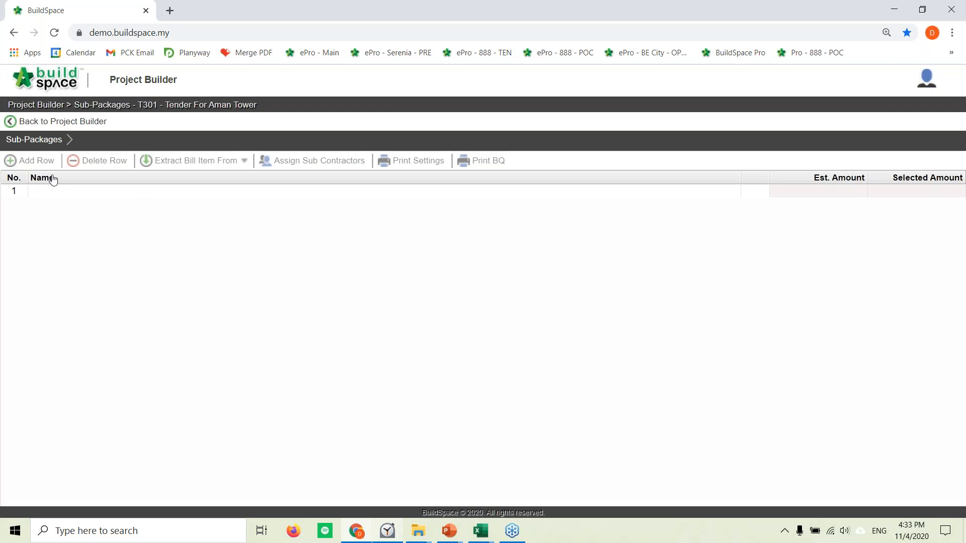
Add a sub-package named "Masonry Works".
left_click(51, 191)
left_click(35, 160)
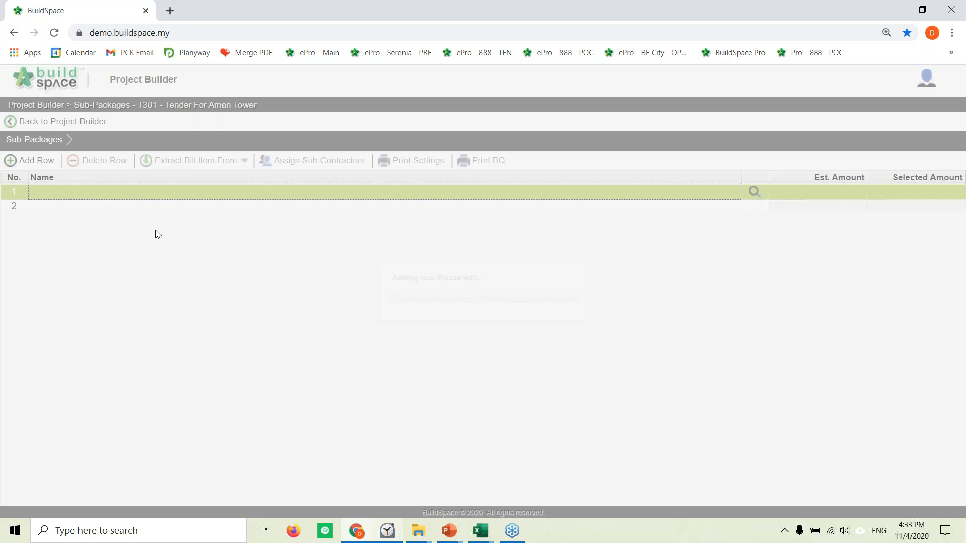
double_click(167, 195)
type("Masonry Works")
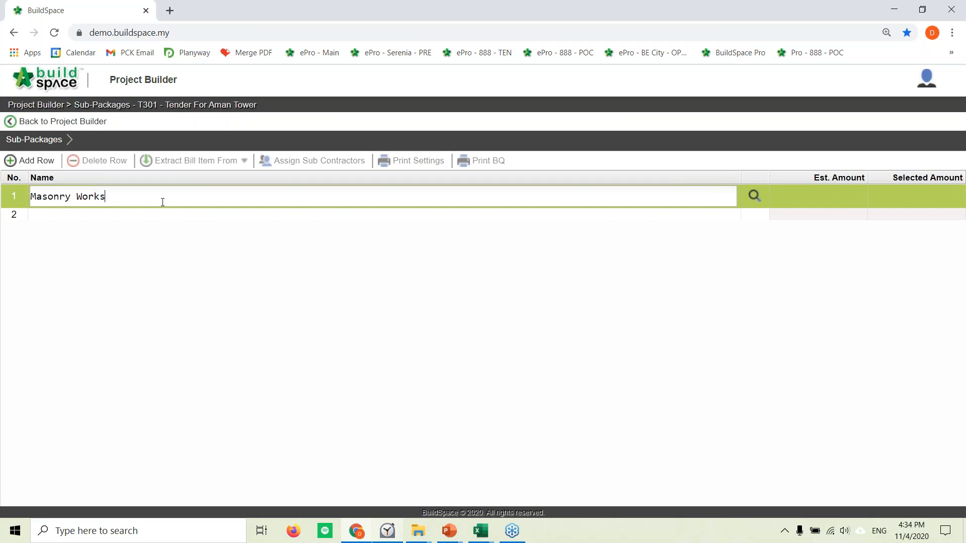
key("Return")
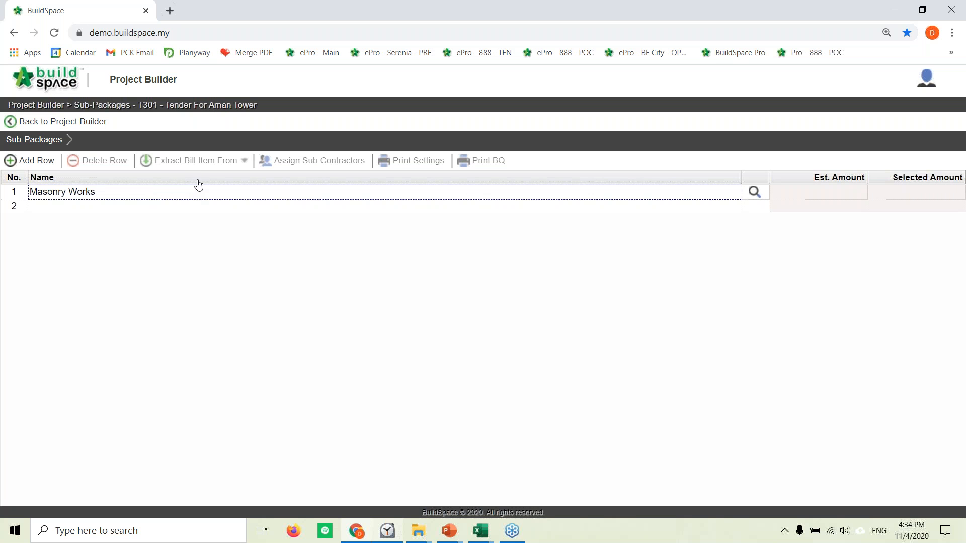
Import the two brick walling items and two damp-proof course items from Bill 2's External Walls, Doors and Windows into the Masonry Works sub-package.
left_click(195, 195)
left_click(201, 161)
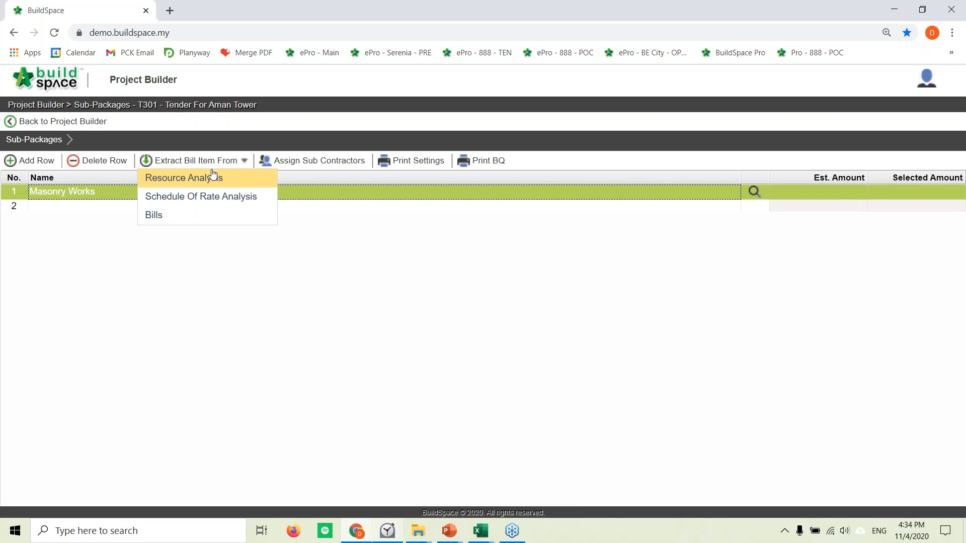
left_click(172, 220)
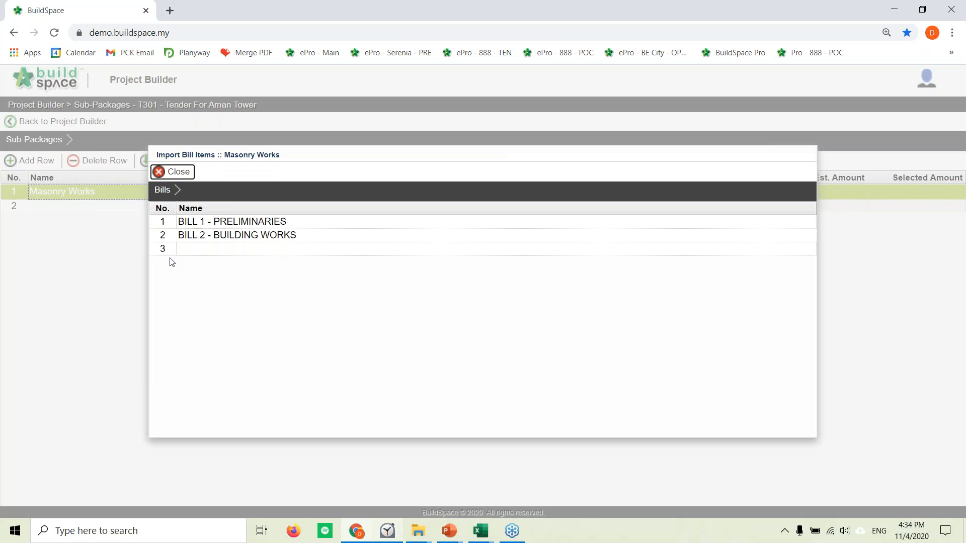
double_click(208, 236)
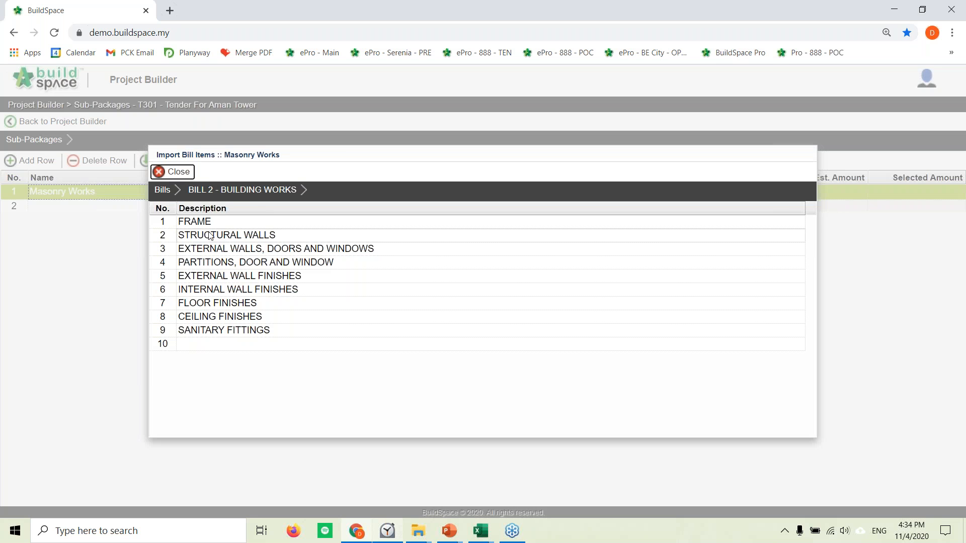
double_click(200, 249)
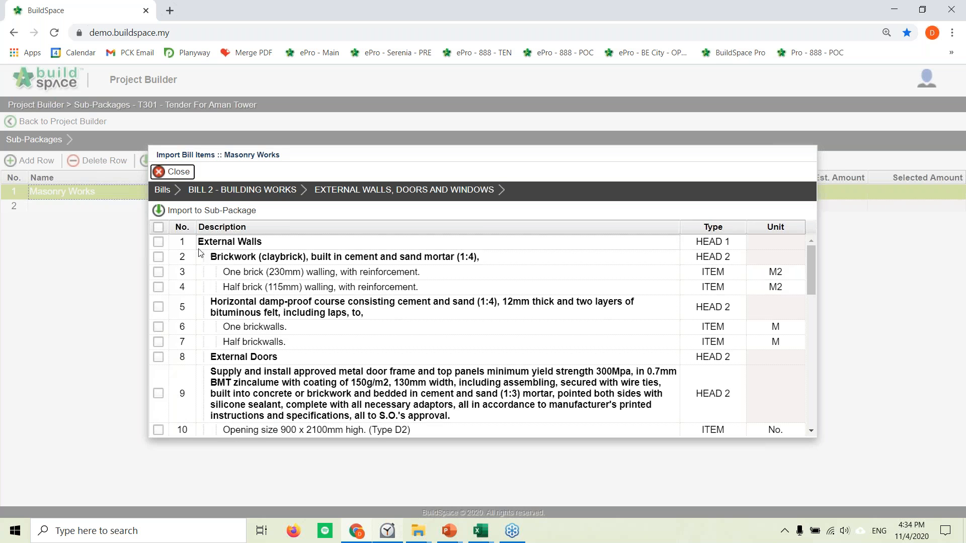
left_click(158, 272)
left_click(158, 287)
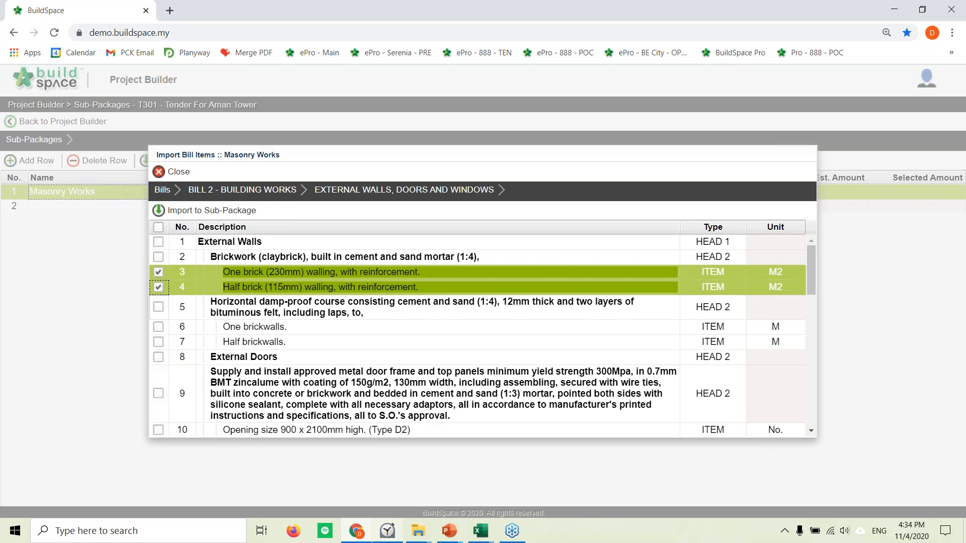
left_click(158, 327)
left_click(158, 342)
left_click(195, 212)
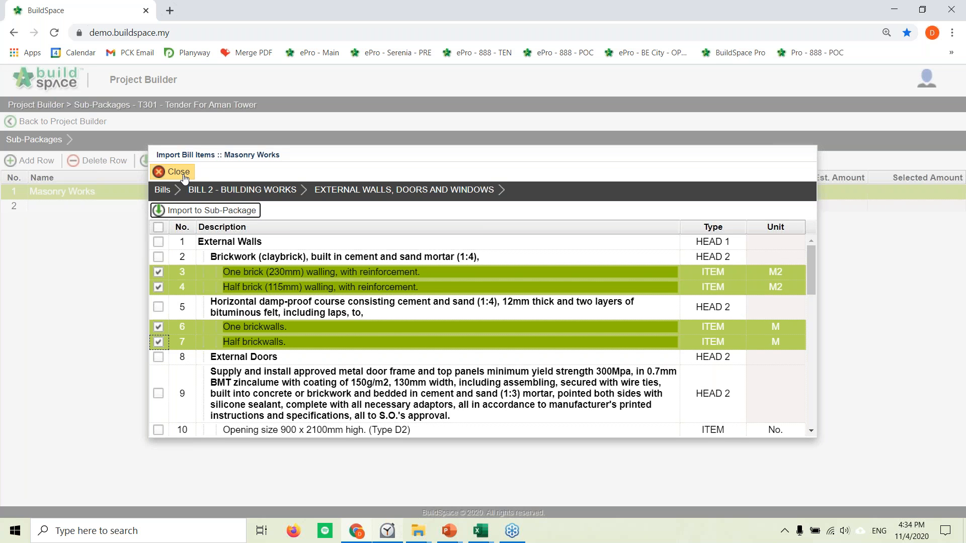
Import the 230mm and 115mm brick walling items from Bill 2's Partitions, Door and Window into Masonry Works and close the import.
left_click(224, 190)
left_click(224, 266)
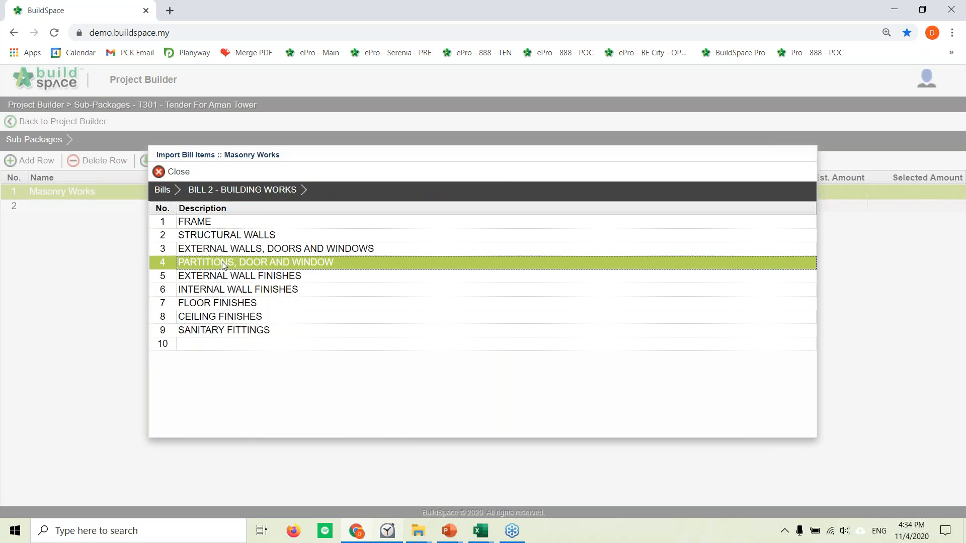
left_click(159, 274)
left_click(158, 287)
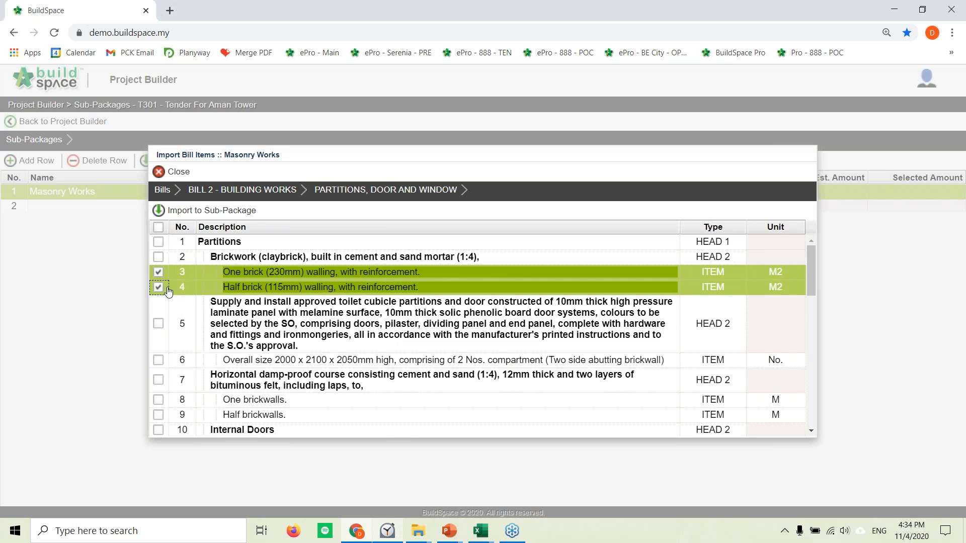
left_click(188, 215)
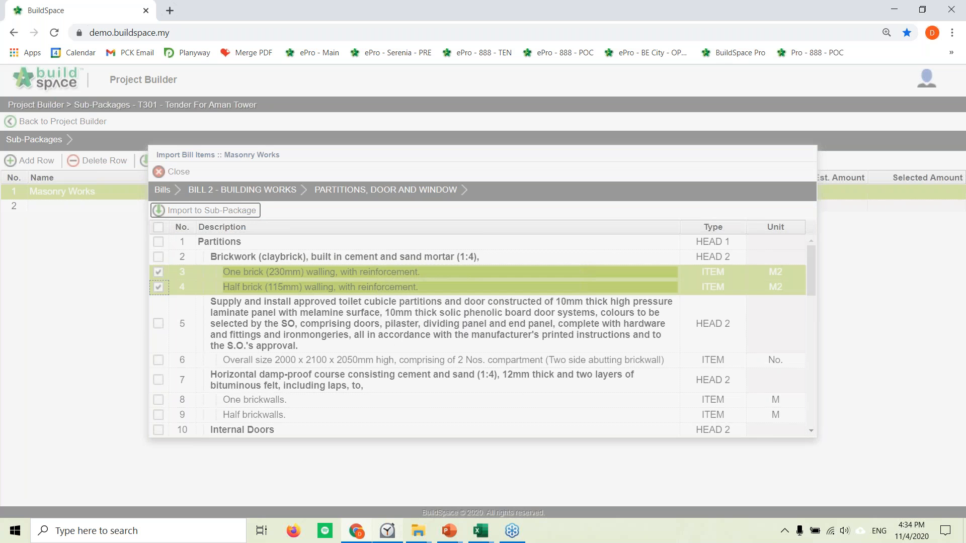
left_click(176, 172)
Review the External Walls, Doors and Windows items under Bill 2 in the Masonry Works sub-package, and return to its bill list.
left_click(166, 192)
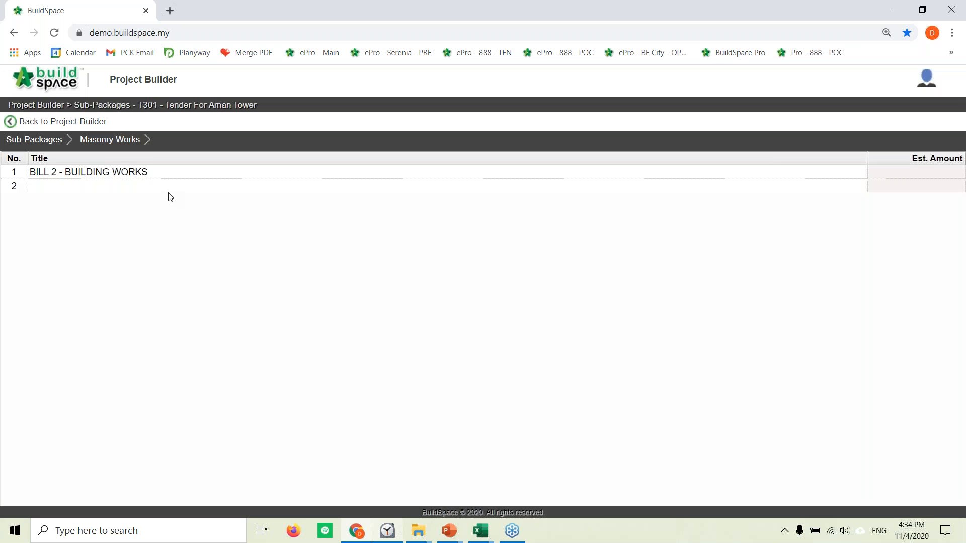
left_click(163, 174)
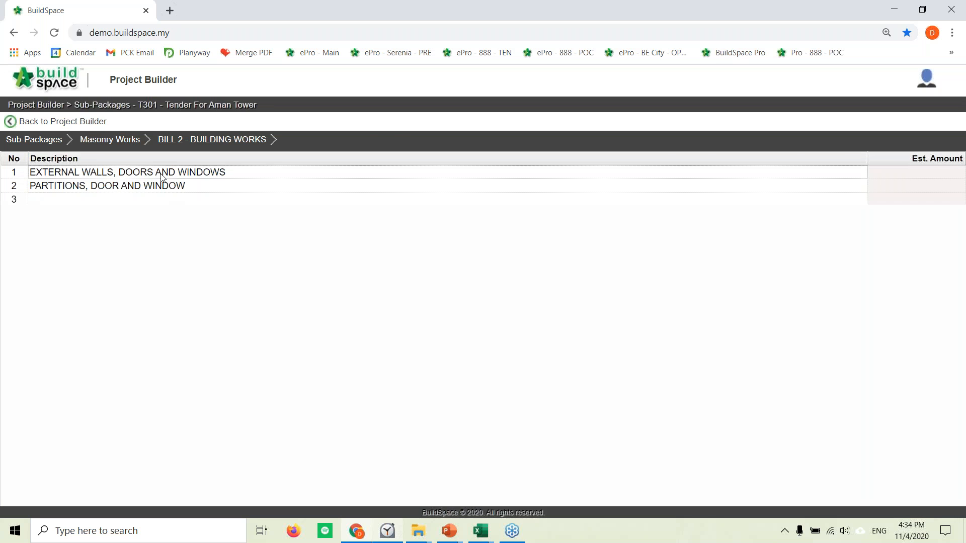
left_click(162, 177)
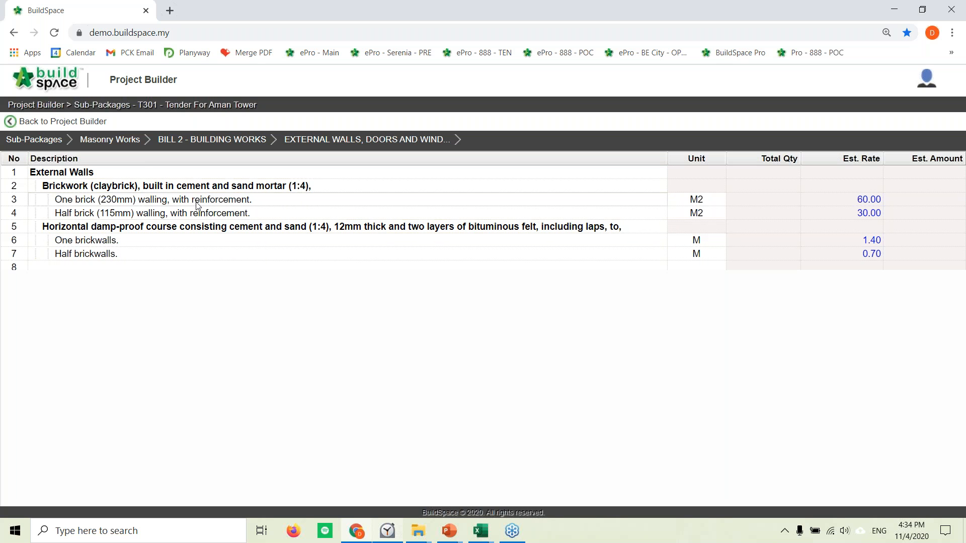
left_click(111, 140)
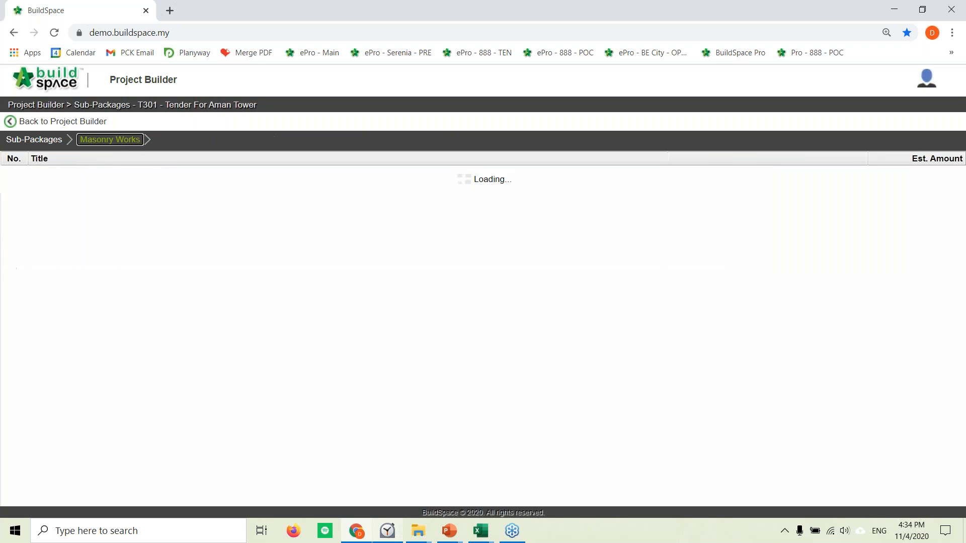
Reopen the project's sub-packages and assign ABC Construction as a sub contractor for Masonry Works.
left_click(48, 122)
left_click(312, 122)
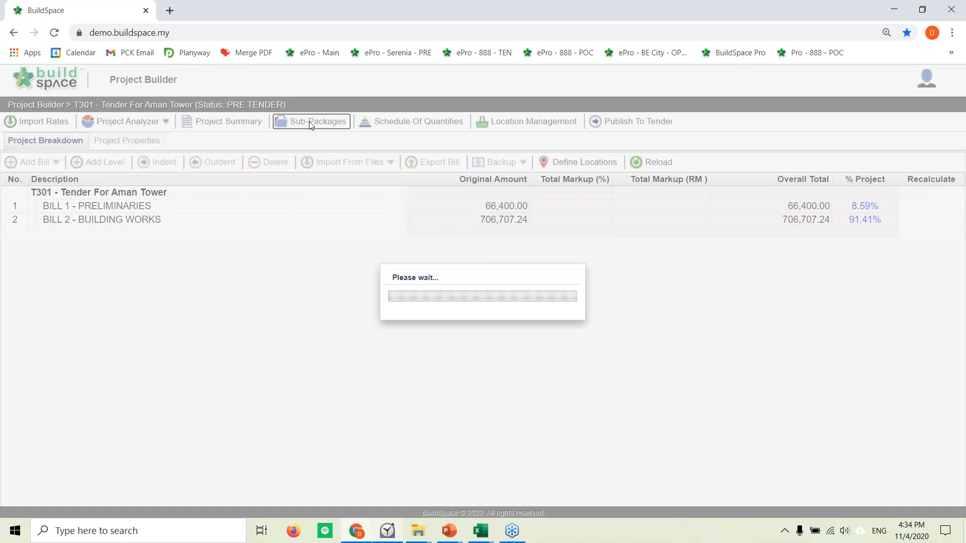
left_click(243, 195)
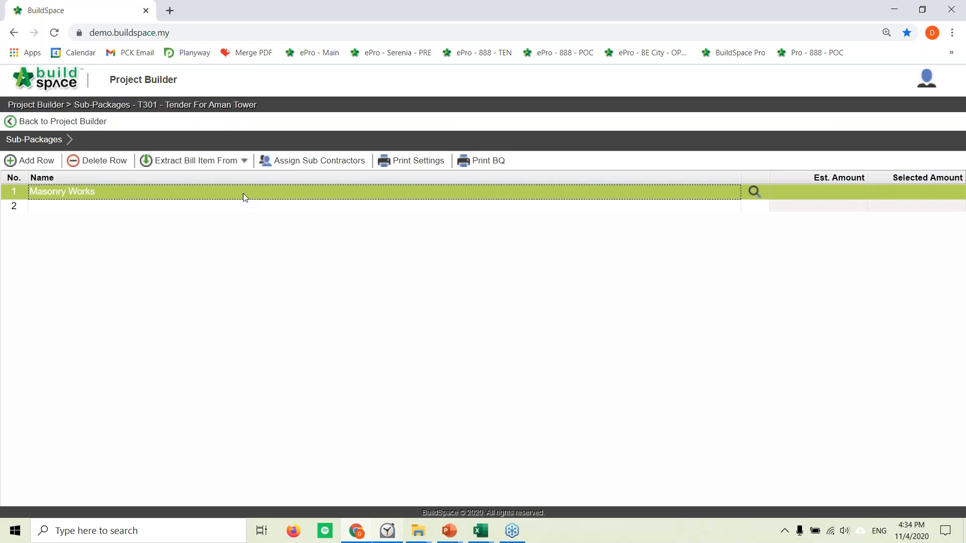
left_click(317, 160)
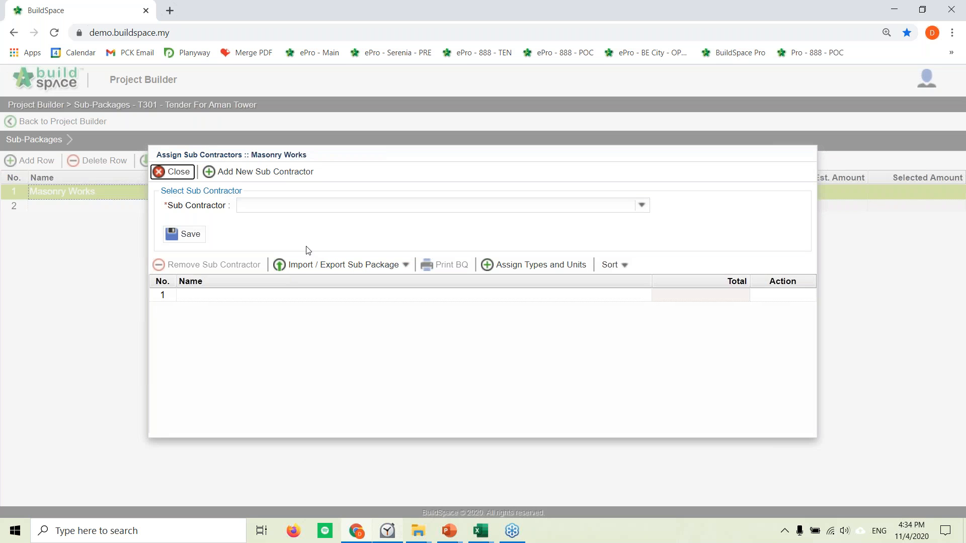
left_click(302, 206)
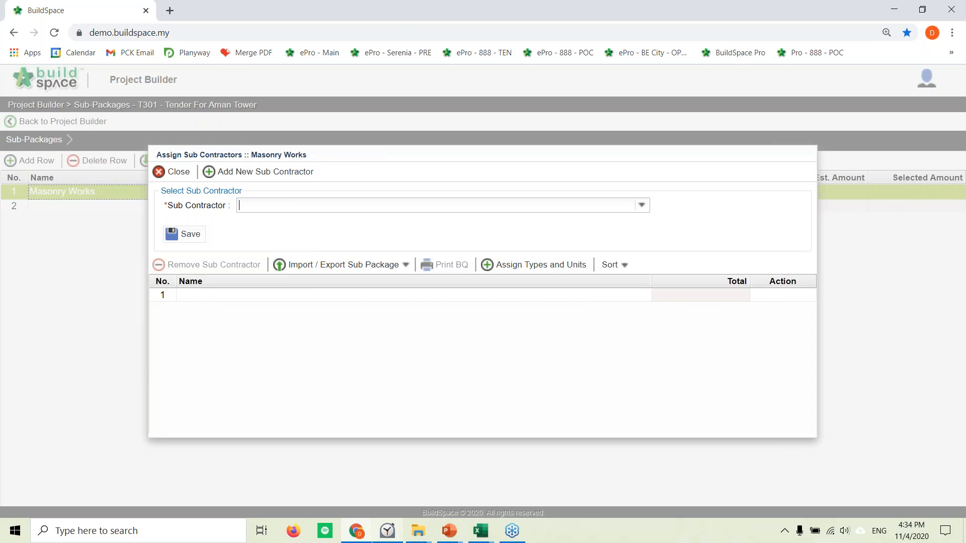
left_click(641, 207)
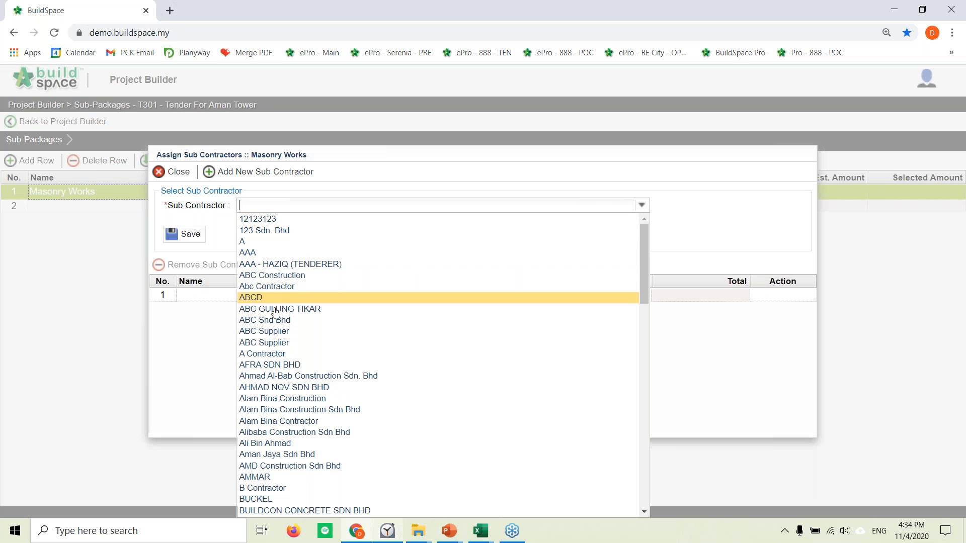
left_click(275, 278)
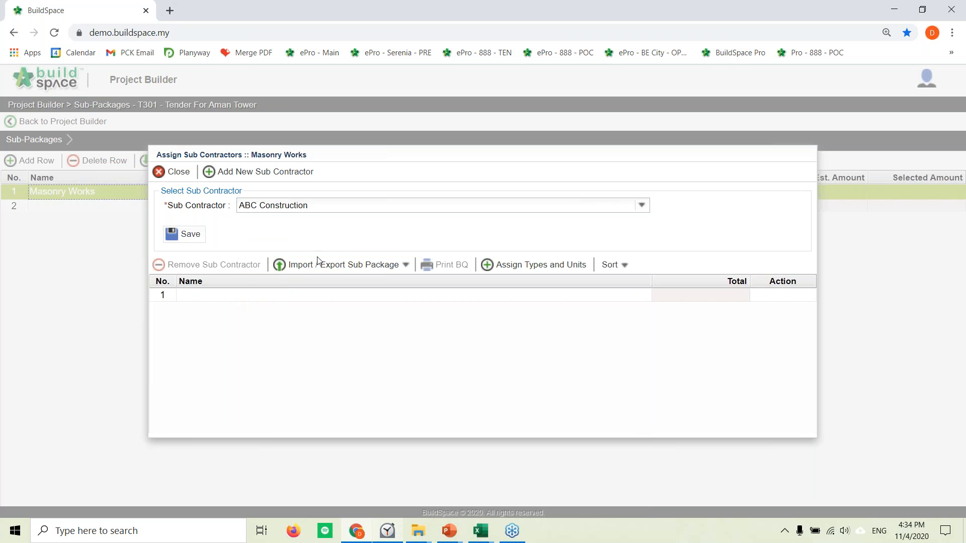
left_click(177, 234)
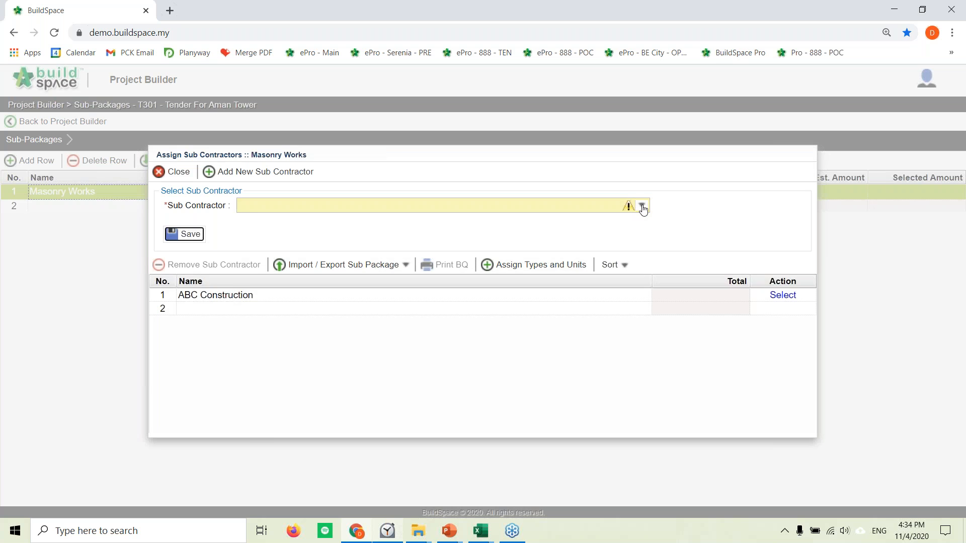
Add B Contractor as another sub contractor for the Masonry Works sub-package.
left_click(641, 206)
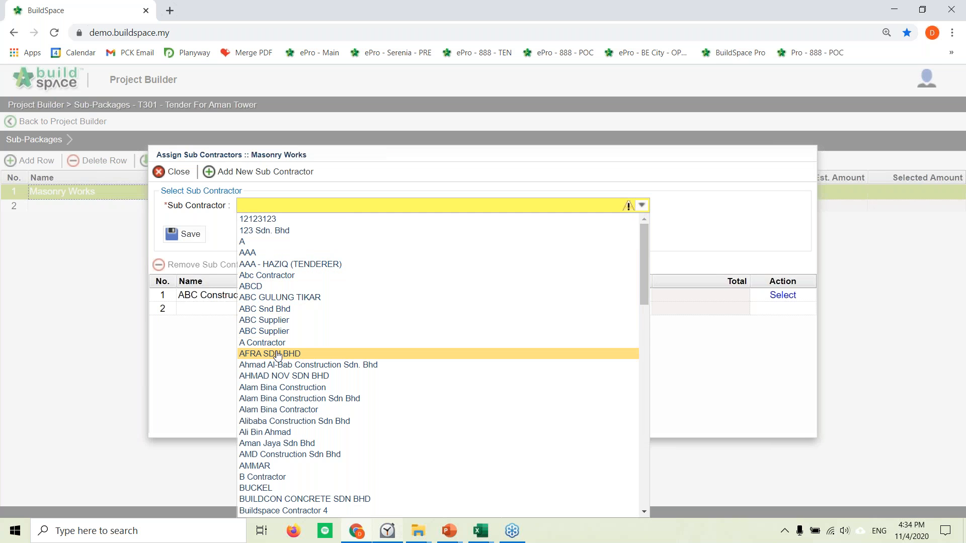
left_click(274, 477)
left_click(187, 234)
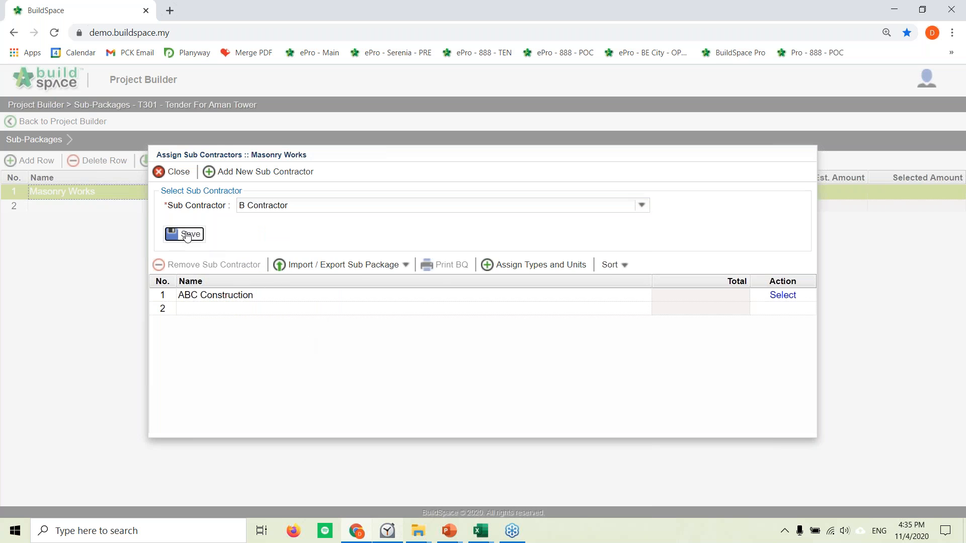
With ABC Construction selected, assign Bill 2's Default type and Unit 1 to Masonry Works and close the assignment.
left_click(215, 297)
left_click(579, 265)
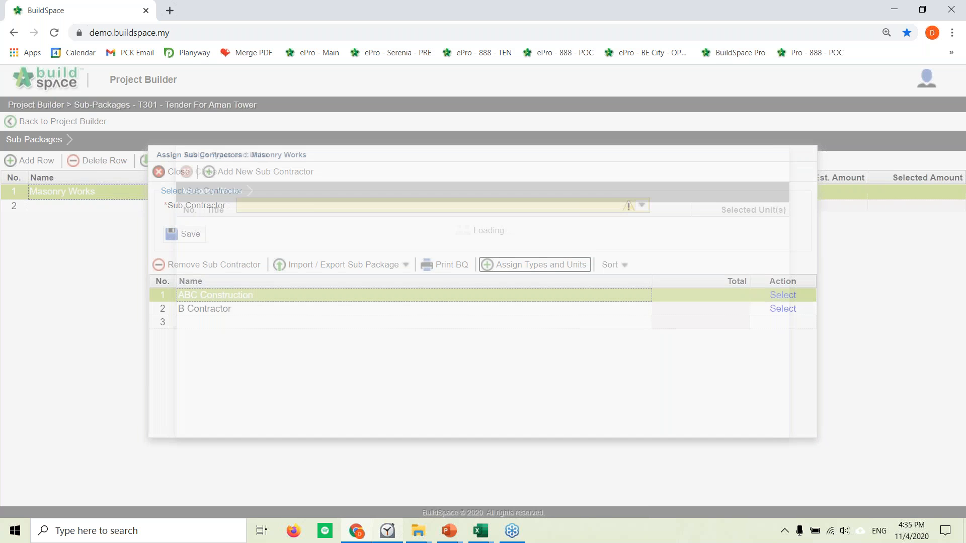
left_click(302, 229)
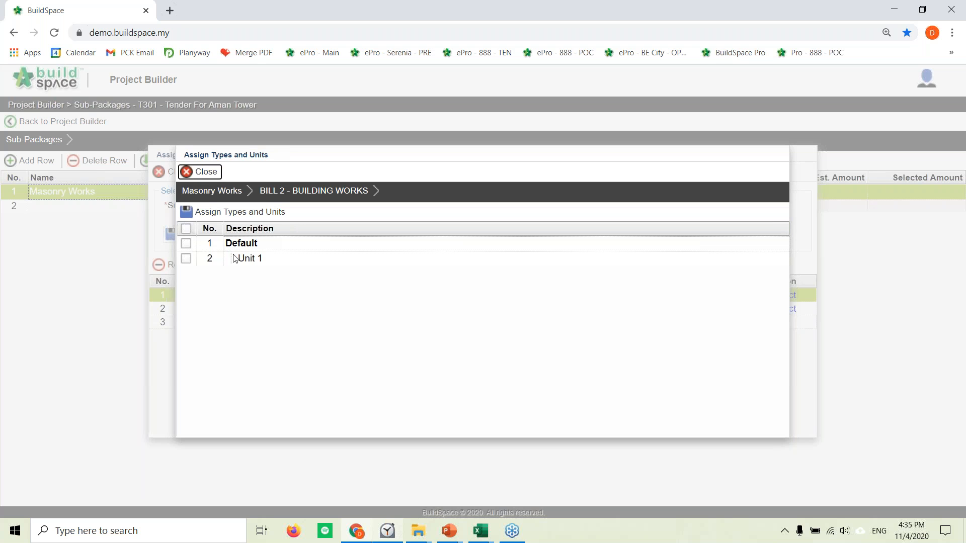
left_click(187, 260)
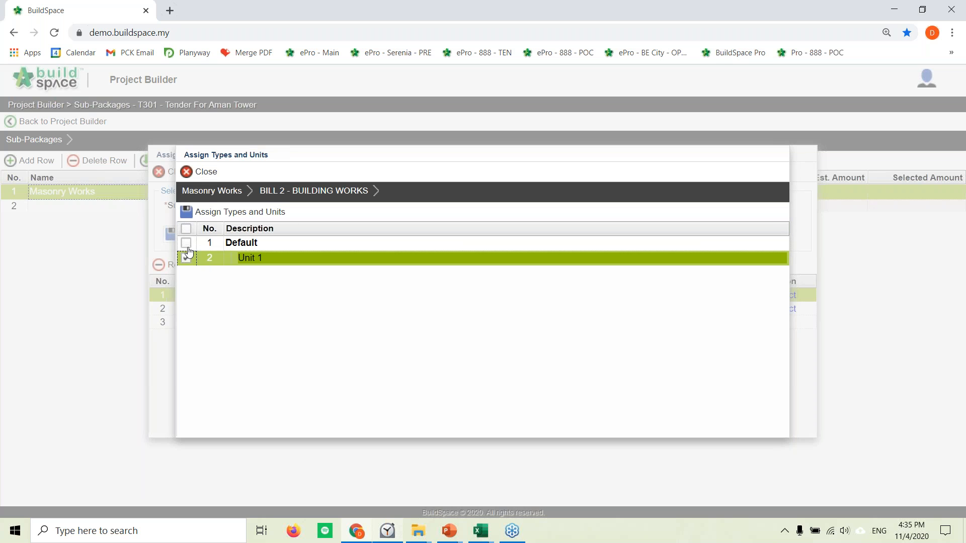
left_click(186, 229)
left_click(187, 229)
left_click(186, 229)
left_click(233, 211)
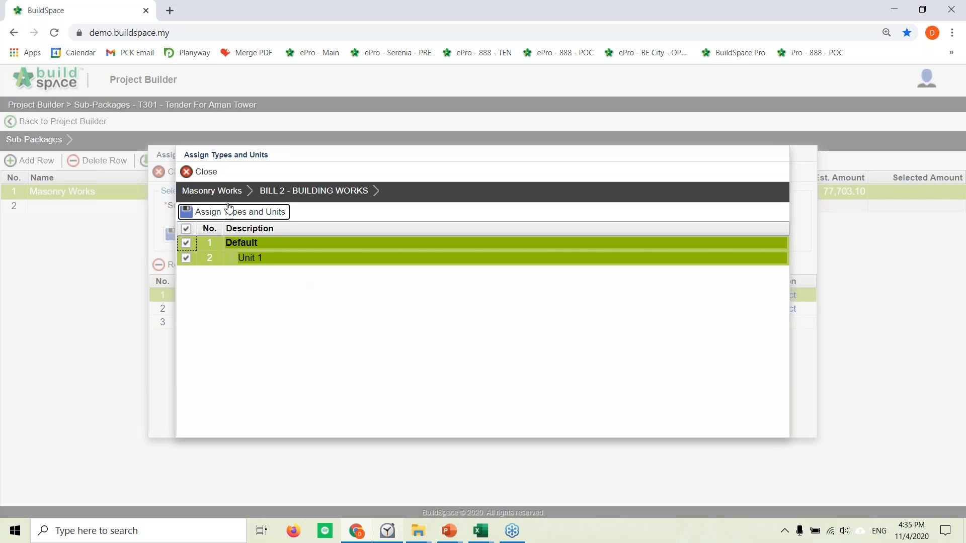
left_click(199, 171)
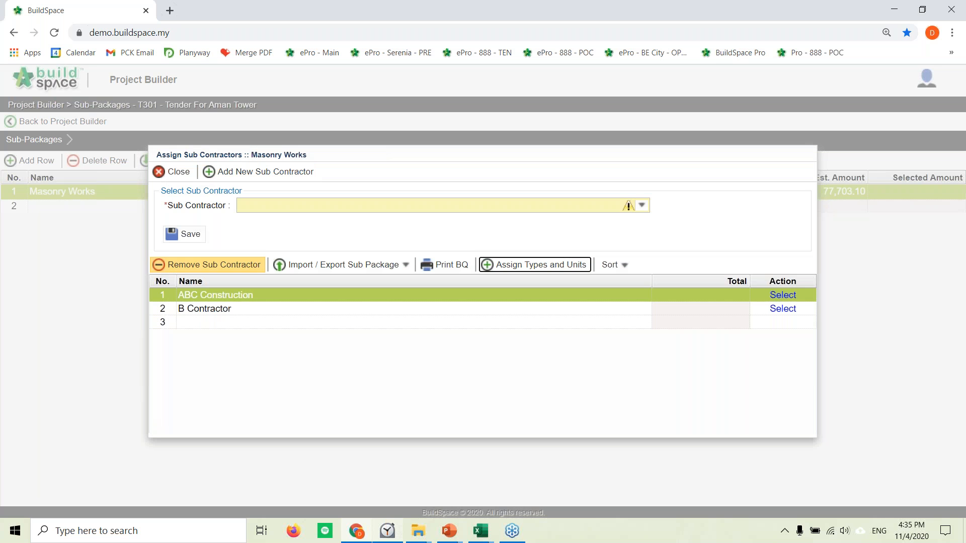
Check Bill 2's assigned types and units with B Contractor selected, and close the assignment.
left_click(247, 309)
left_click(493, 266)
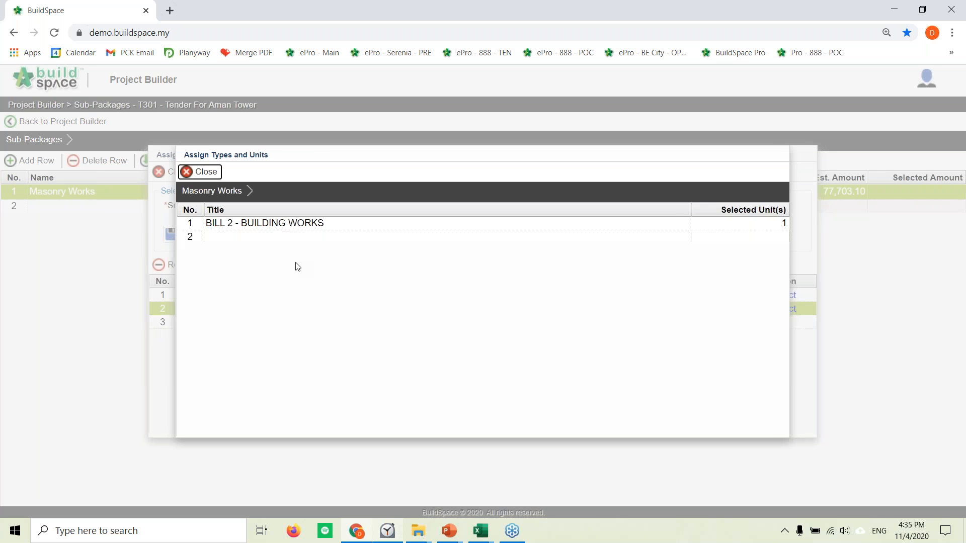
left_click(237, 229)
left_click(205, 213)
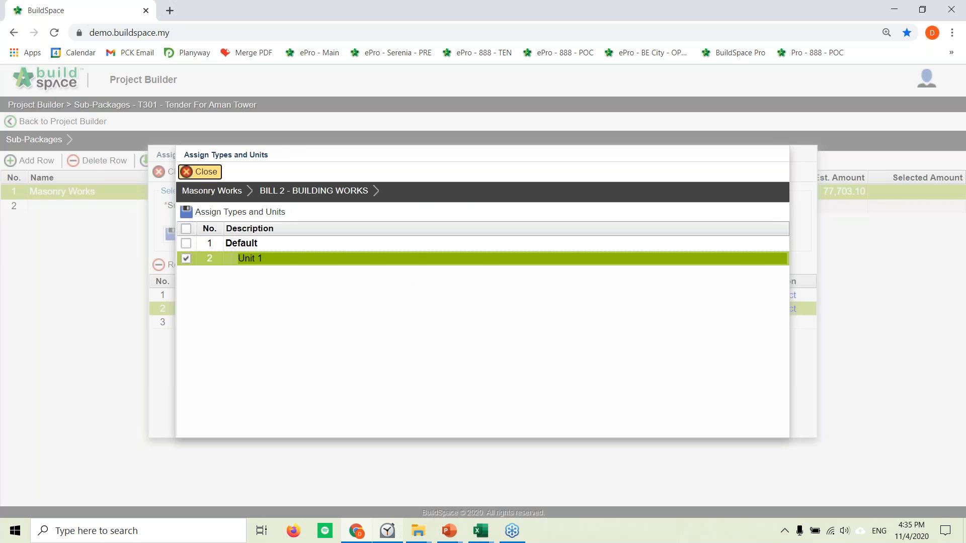
left_click(200, 171)
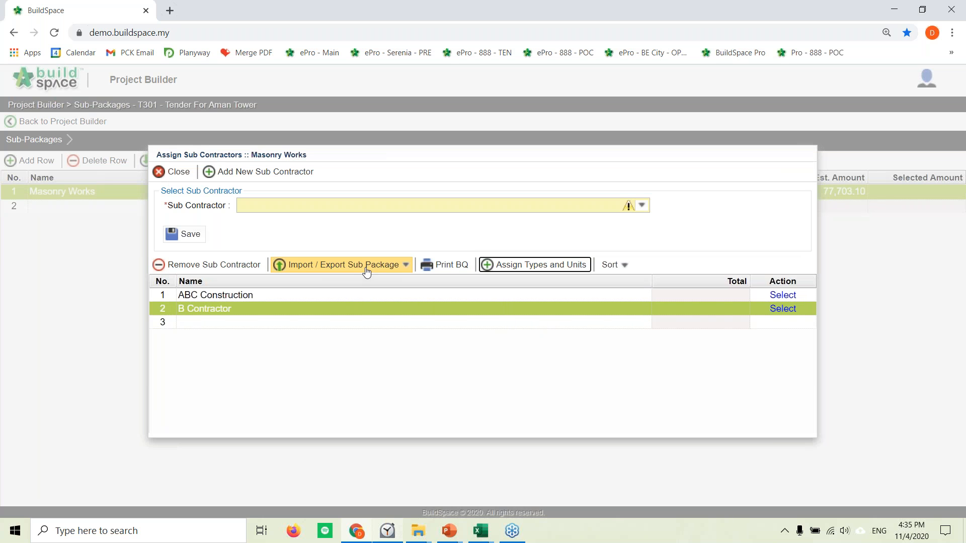
Export ABC Construction's Bill 2 - Building Works as an Excel file named "ABC COnstruction".
left_click(335, 295)
left_click(334, 266)
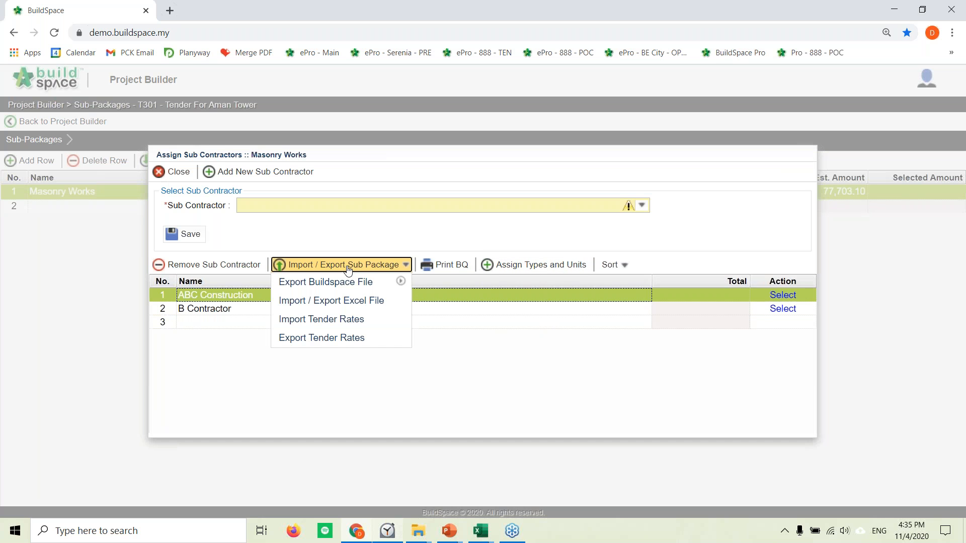
left_click(329, 301)
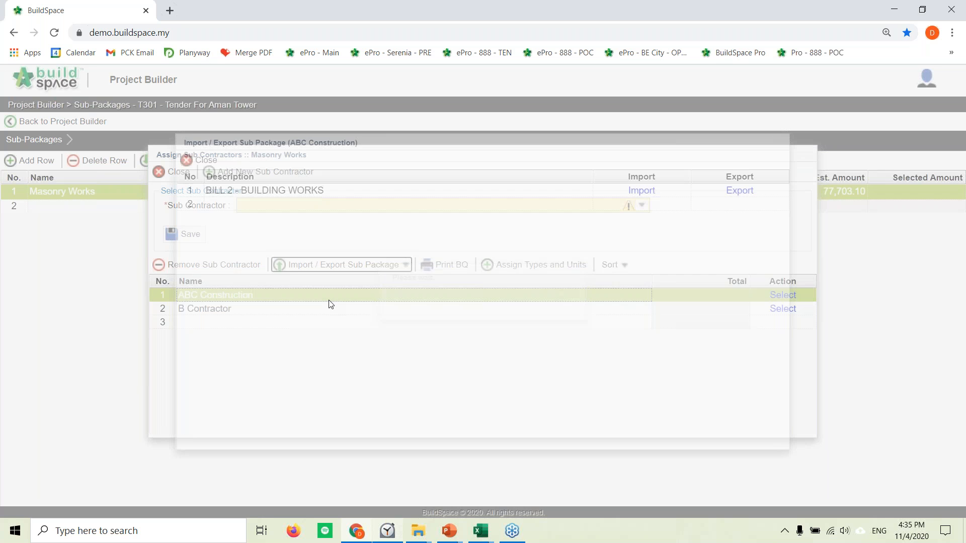
left_click(739, 190)
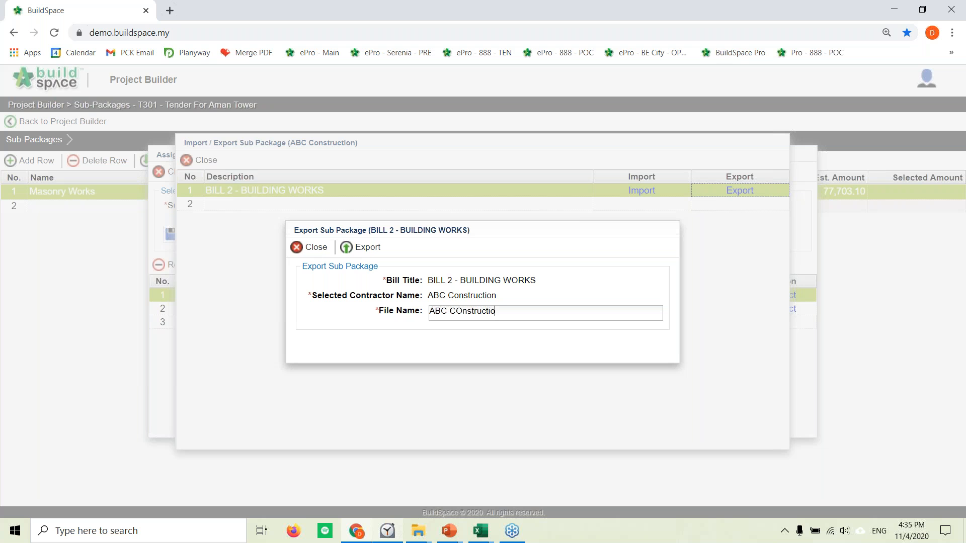
double_click(446, 317)
left_click(364, 246)
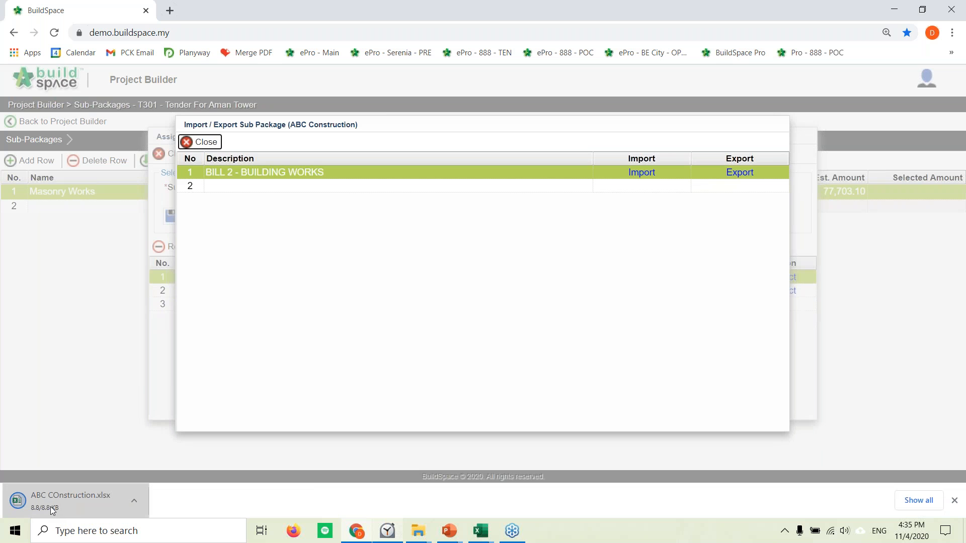
Open the exported ABC COnstruction workbook in Excel, maximized and enabled for editing.
left_click(50, 506)
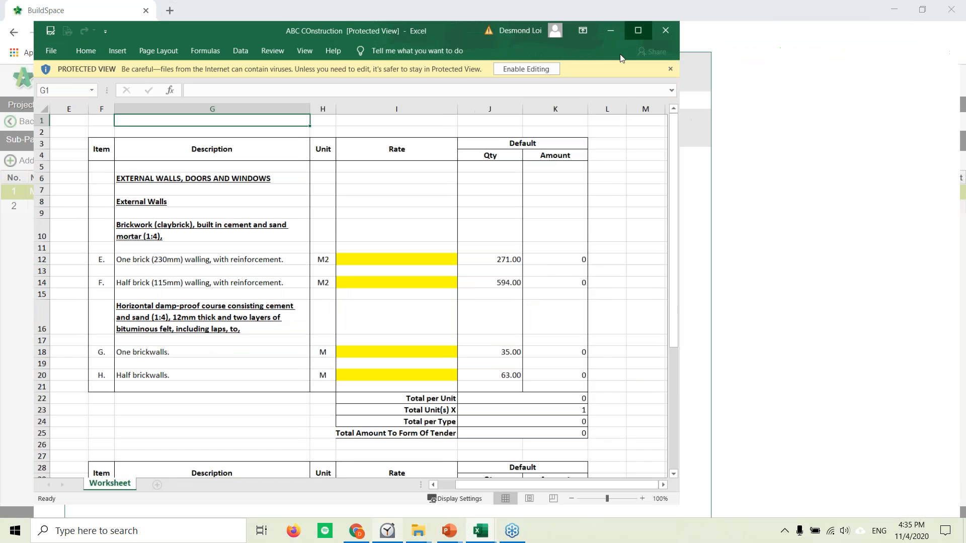
left_click(632, 28)
left_click(514, 52)
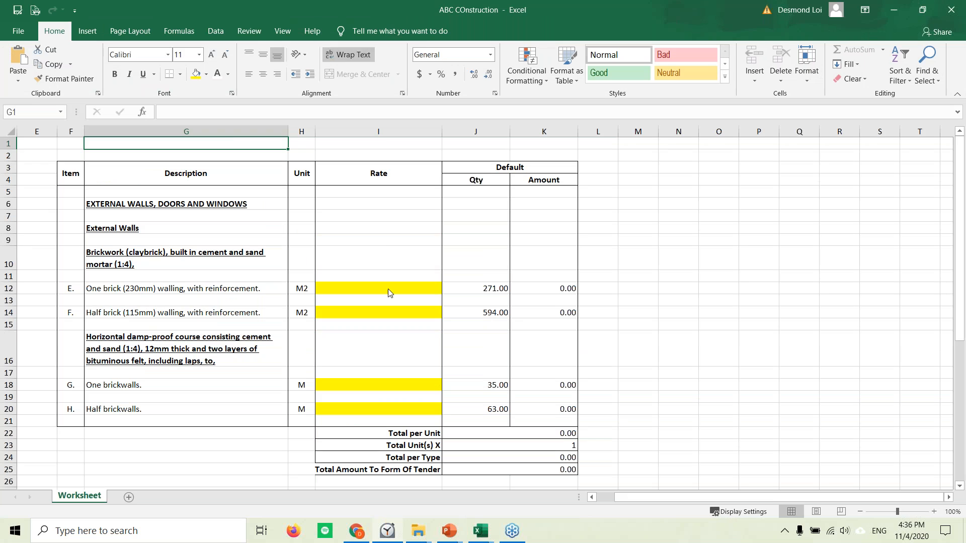
Enter External Walls rates of 75 and 35 for the 230mm and 115mm brick walling, and 5 and 3 for the damp-proof courses.
left_click(391, 288)
type("75")
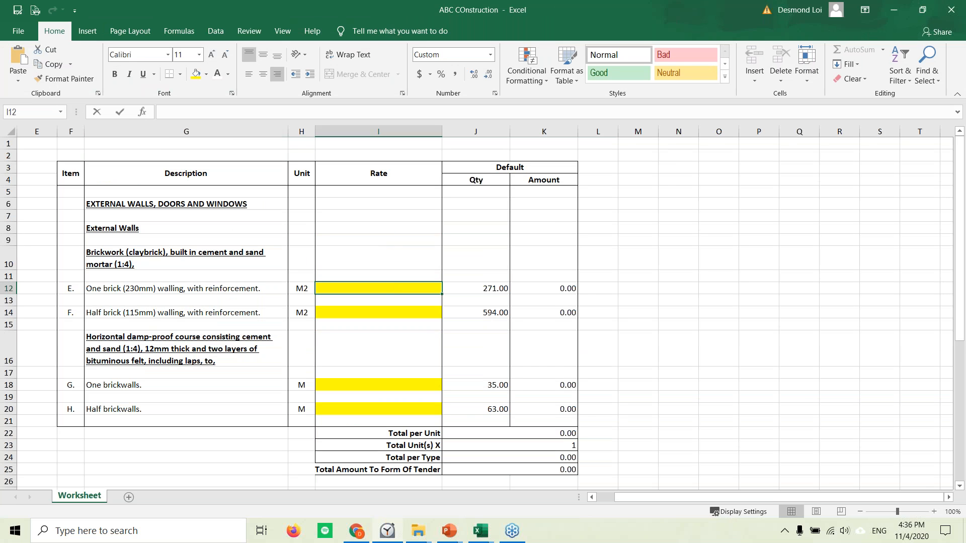
key("Return")
type("35")
key("Return")
key("Return")
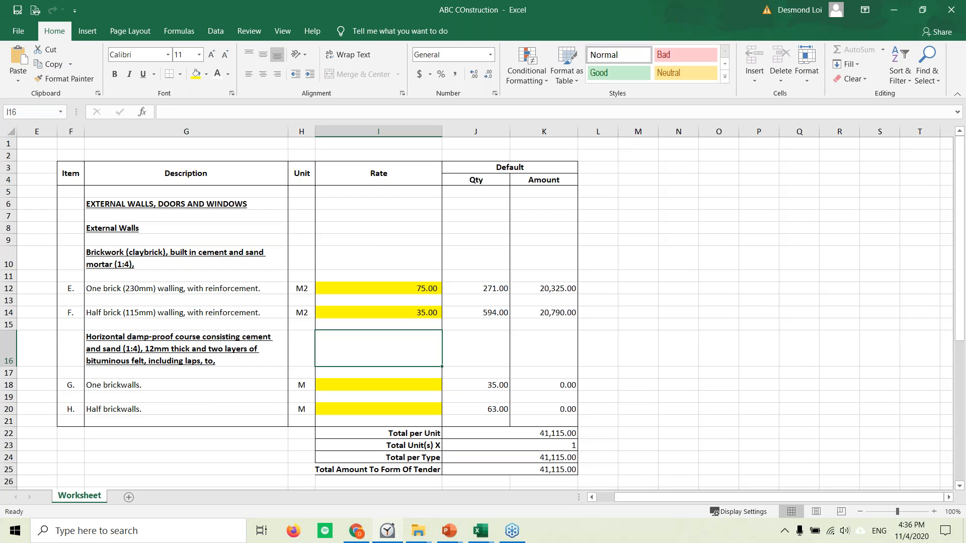
type("5")
key("Return")
type("3")
key("Return")
key("Return")
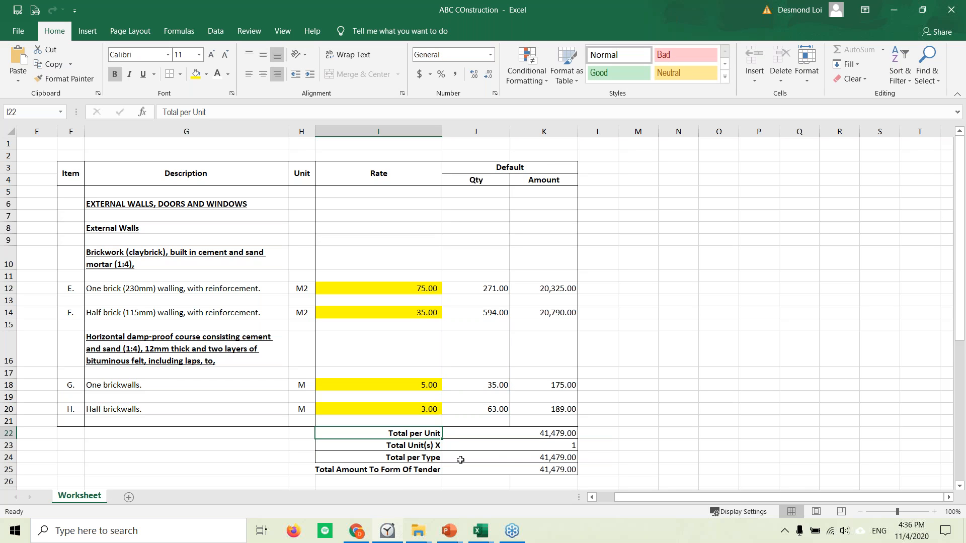
Enter rates of 75 and 35 for the second table's walling items, then save and close the workbook.
scroll(565, 454, "down", 8)
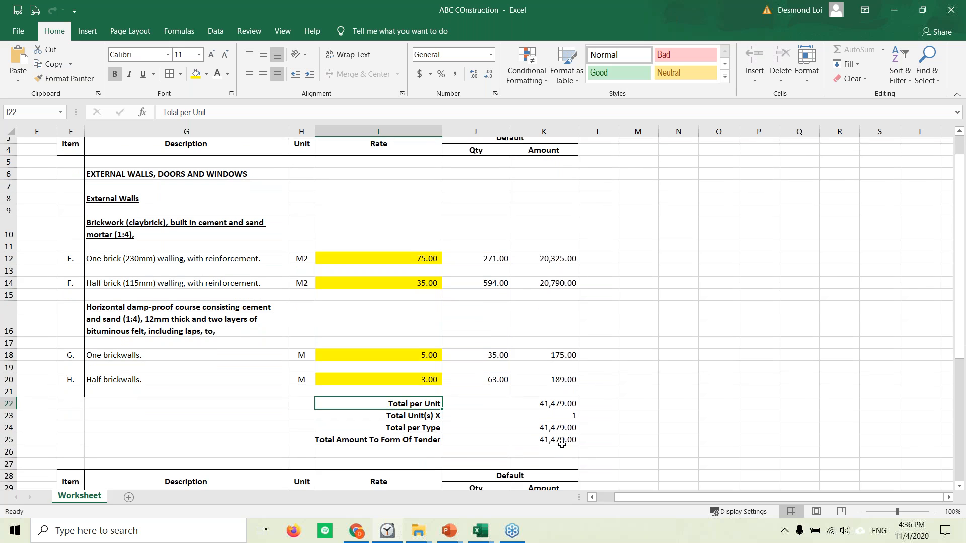
left_click(428, 304)
type("75")
key("Return")
type("35")
key("Return")
left_click(953, 10)
left_click(431, 280)
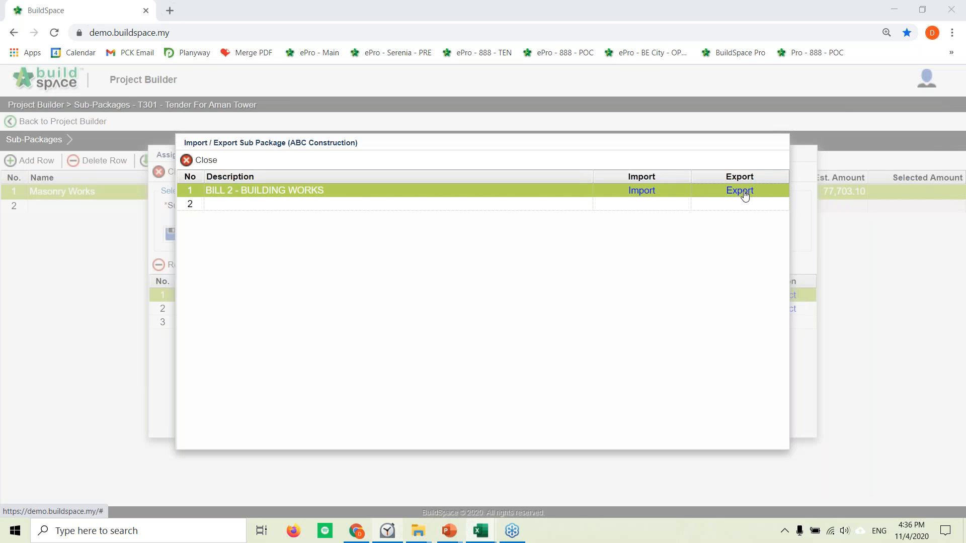
Import the ABC COnstruction Excel file from Downloads as ABC Construction's Bill 2 rates, and close the import/export window.
left_click(642, 194)
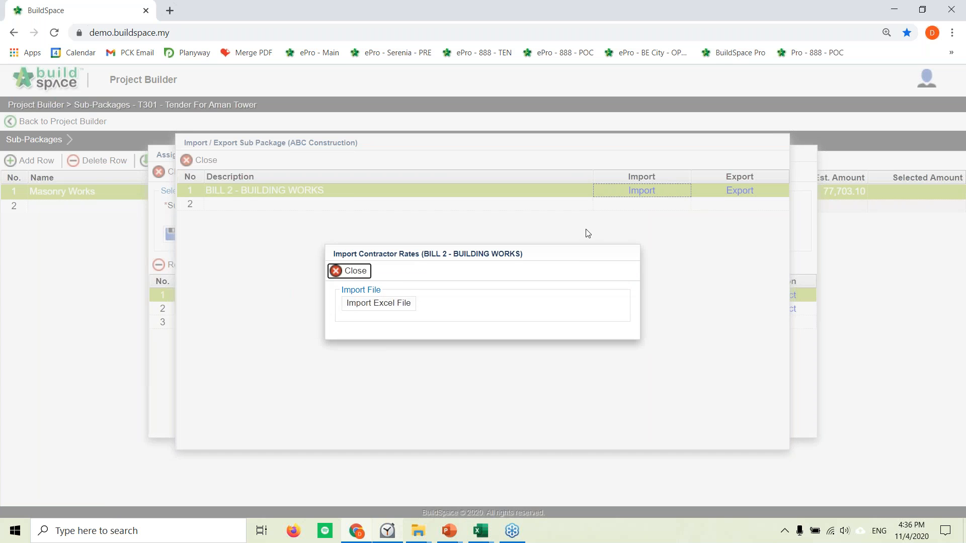
left_click(386, 304)
left_click(56, 124)
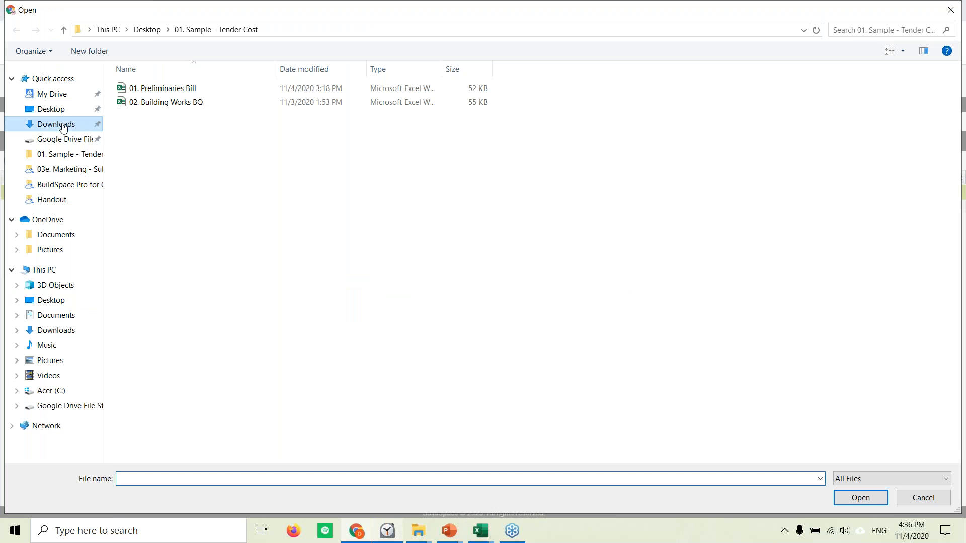
left_click(144, 107)
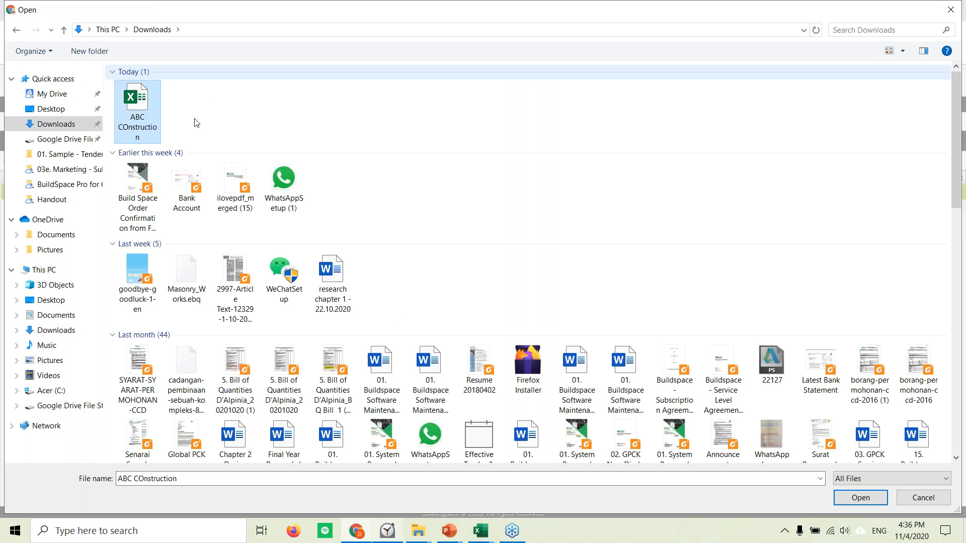
left_click(860, 498)
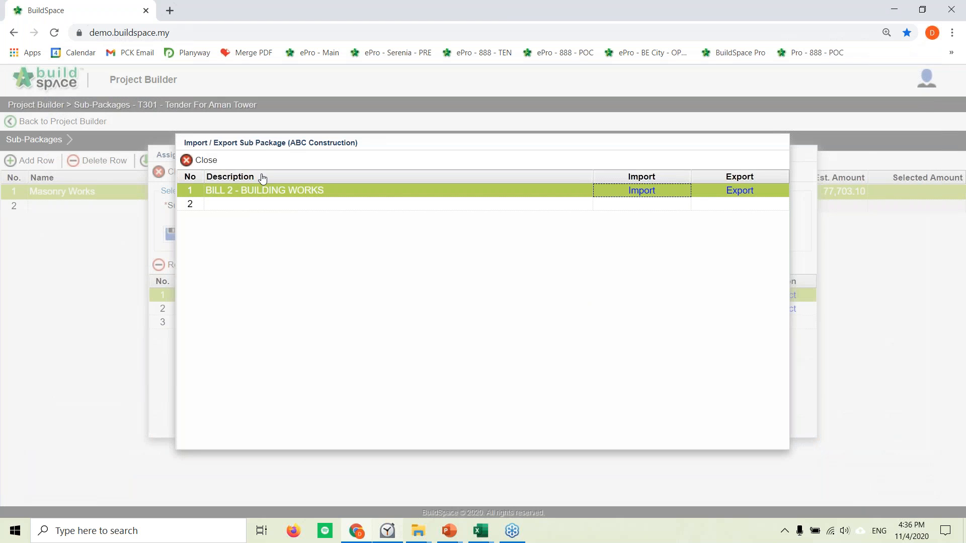
left_click(206, 160)
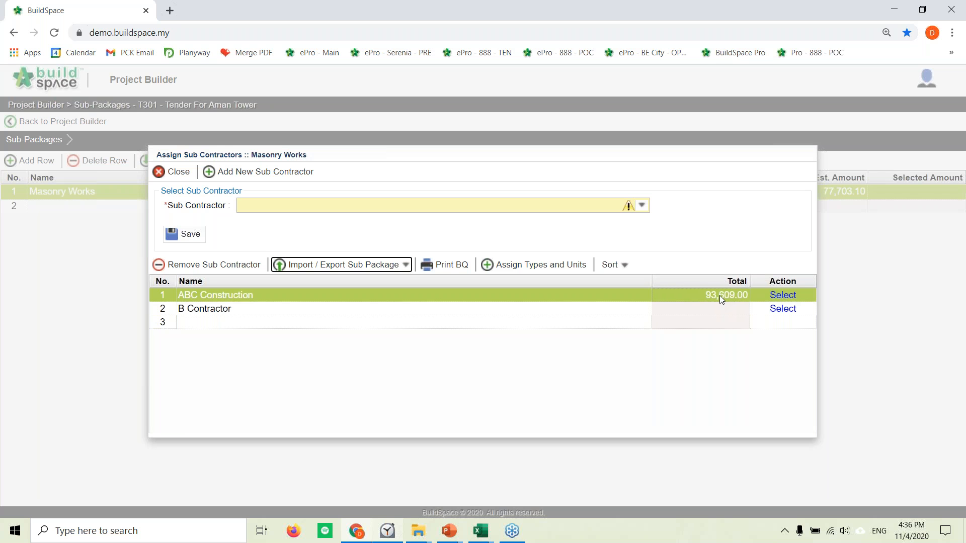
Export B Contractor's Bill 2 - Building Works as an Excel file named B, and open it in Excel for editing.
left_click(307, 308)
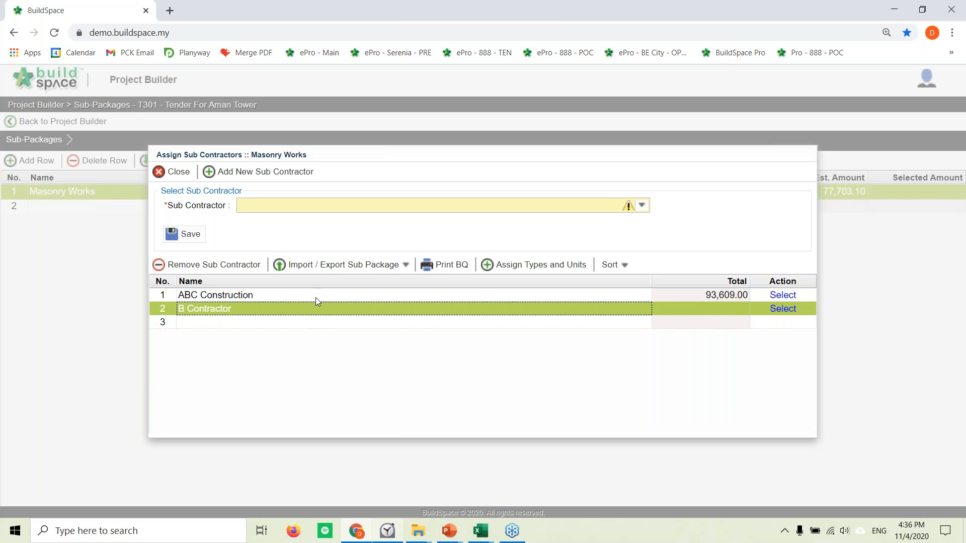
left_click(348, 265)
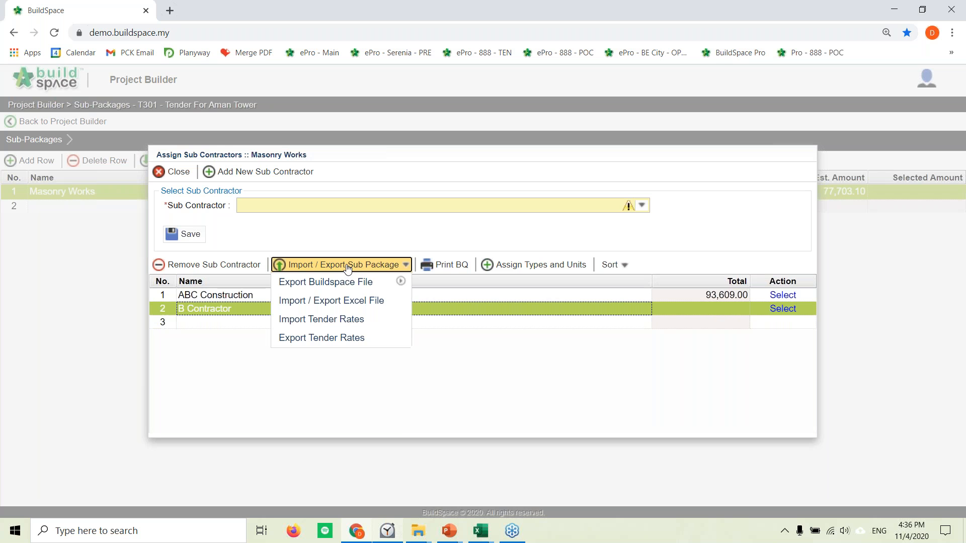
left_click(330, 302)
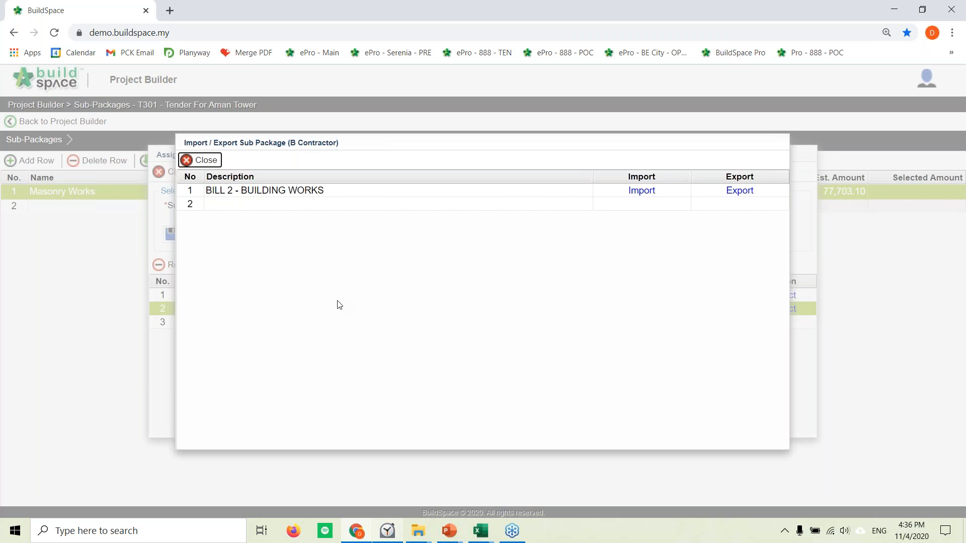
left_click(732, 192)
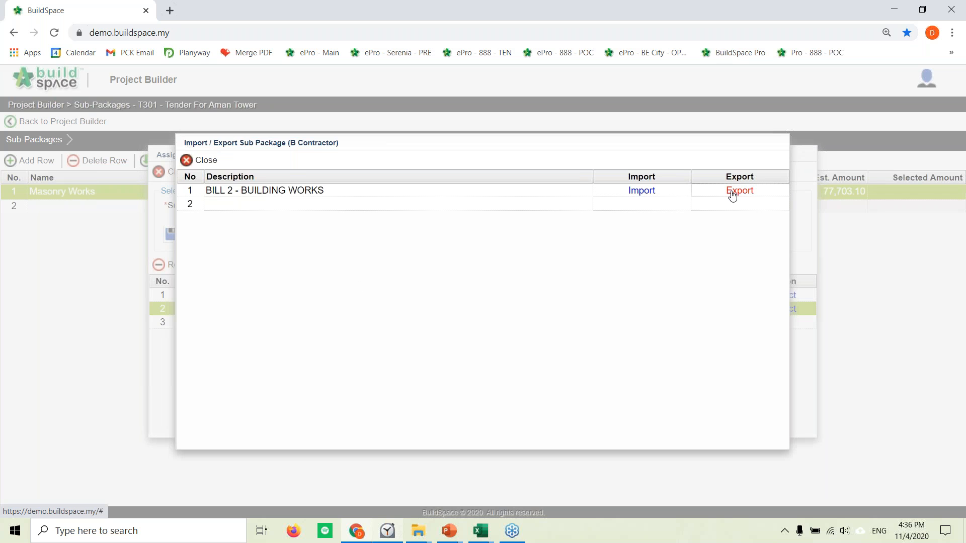
left_click(447, 308)
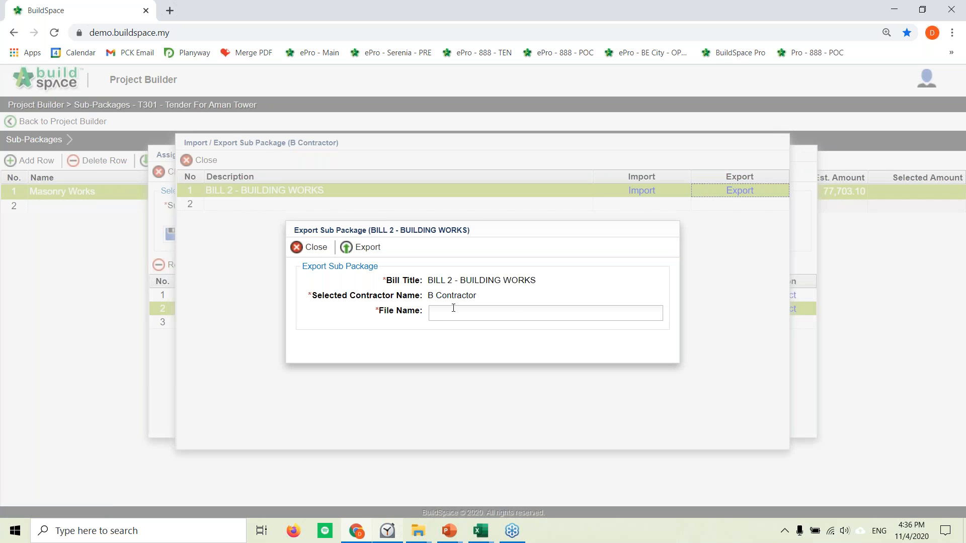
type("B")
left_click(369, 249)
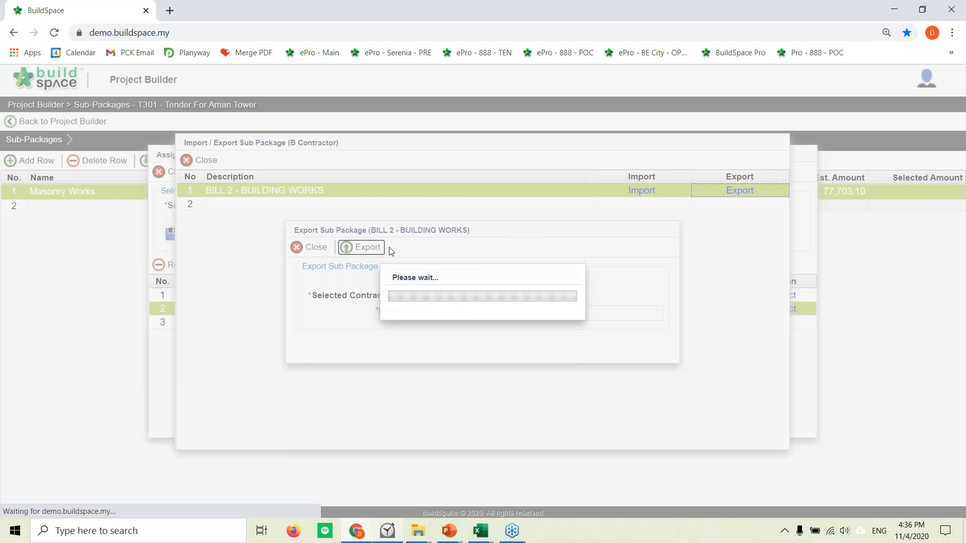
left_click(69, 500)
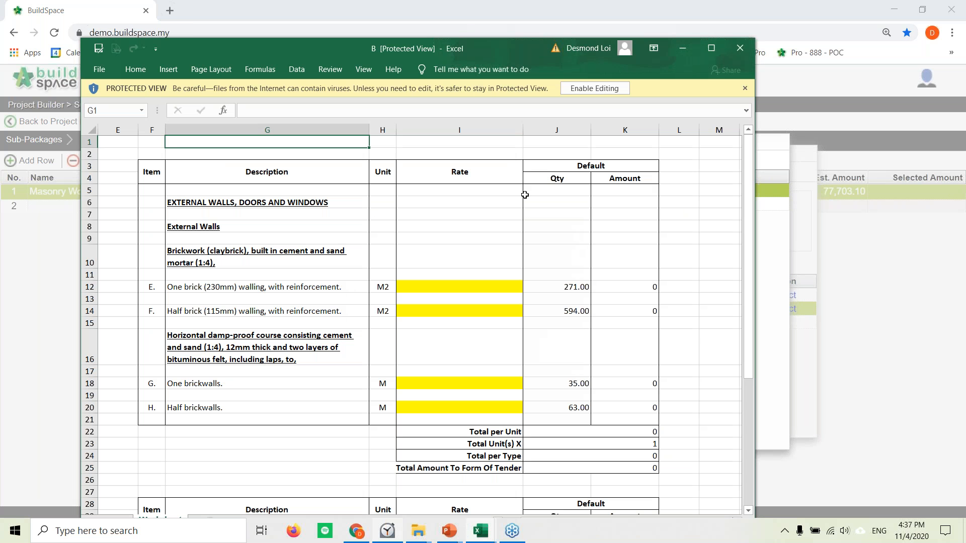
left_click(587, 90)
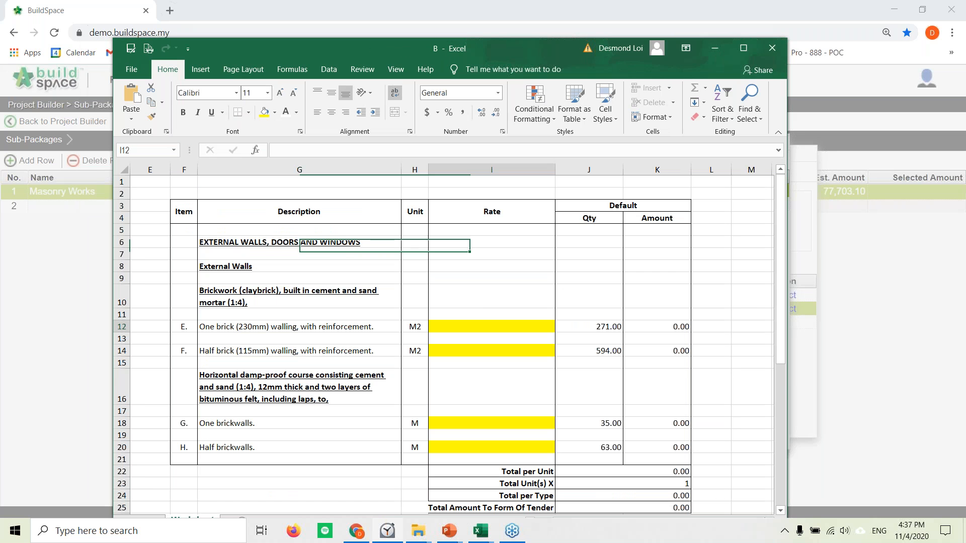
Enter External Walls rates of 68 and 38 for the 230mm and 115mm brick walling, and 4 and 2 for the damp-proof courses.
left_click(512, 325)
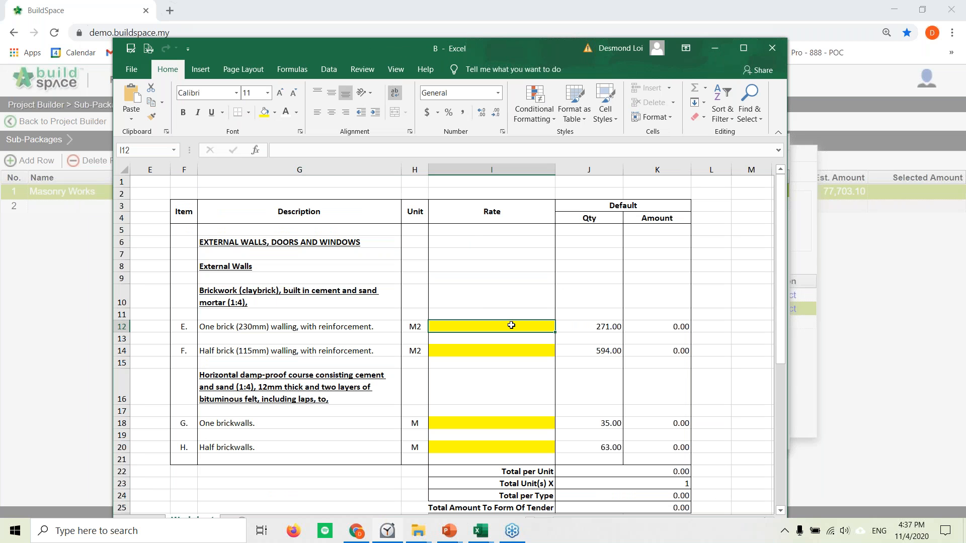
type("68")
left_click(536, 350)
type("38")
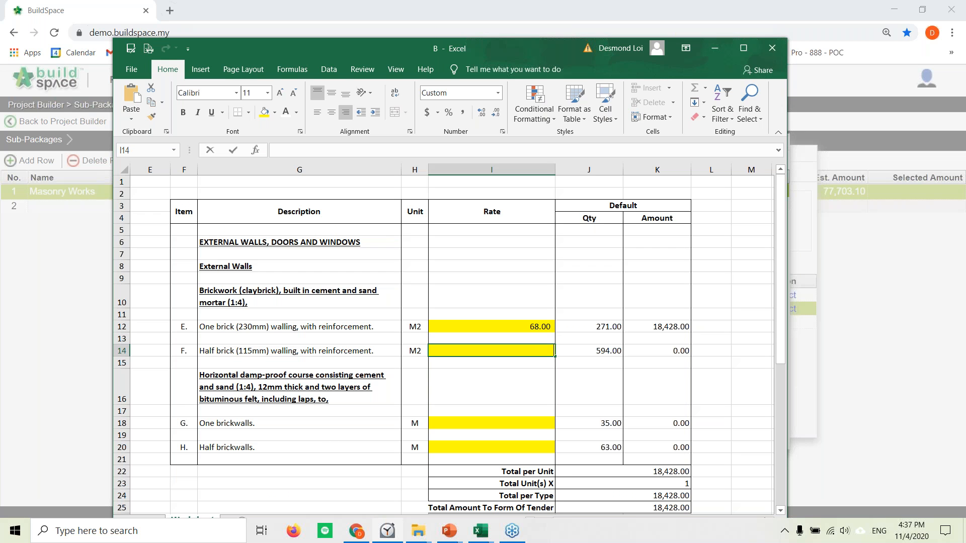
left_click(536, 423)
type("4")
key("Return")
key("Return")
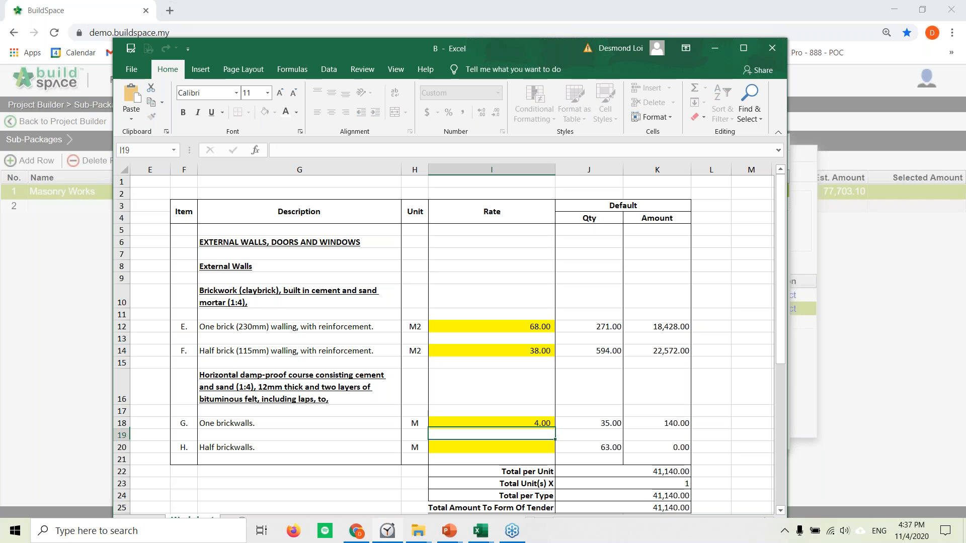
type("2")
key("Return")
key("Return")
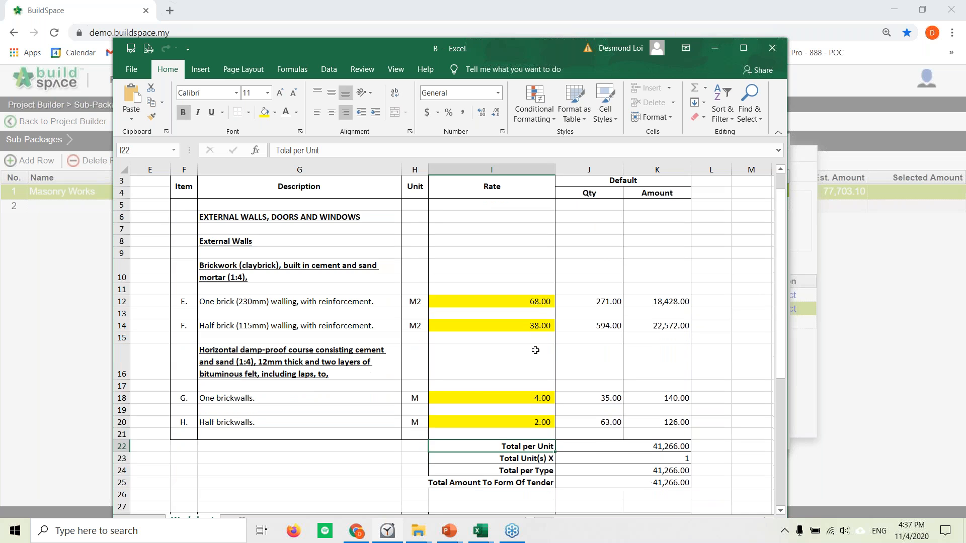
Enter Partitions rates of 68 for the 230mm walling and 38 for the 115mm walling, then save and close the workbook.
scroll(525, 366, "down", 7)
left_click(519, 375)
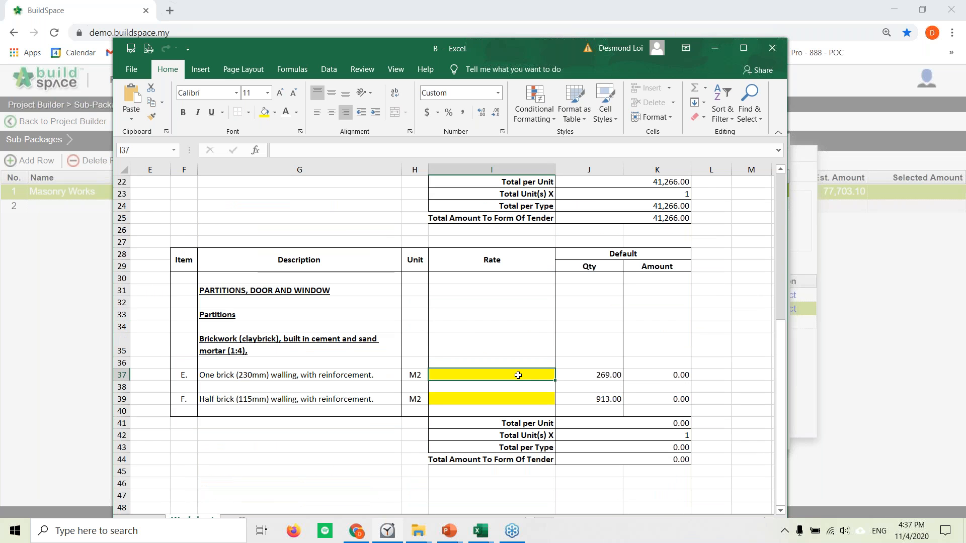
type("68")
key("Return")
key("Return")
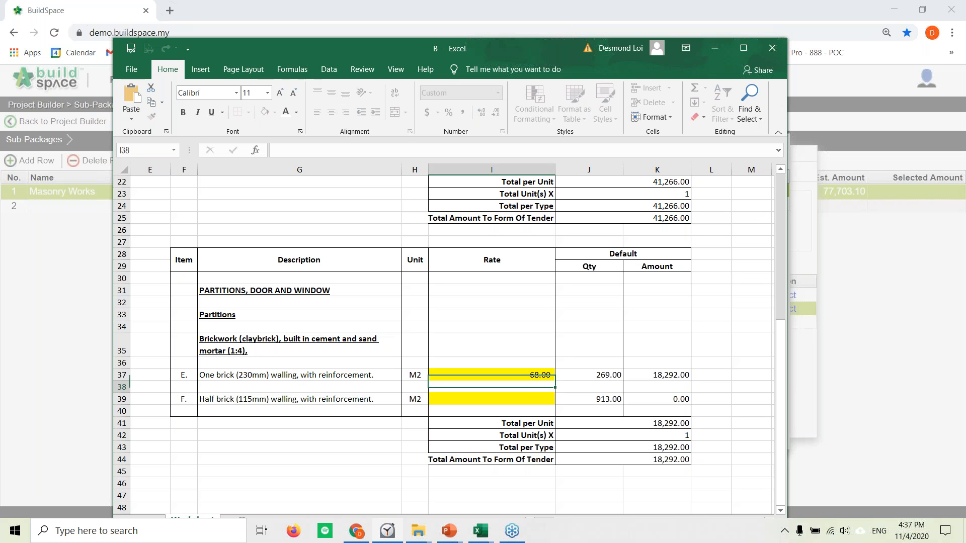
type("38")
key("Return")
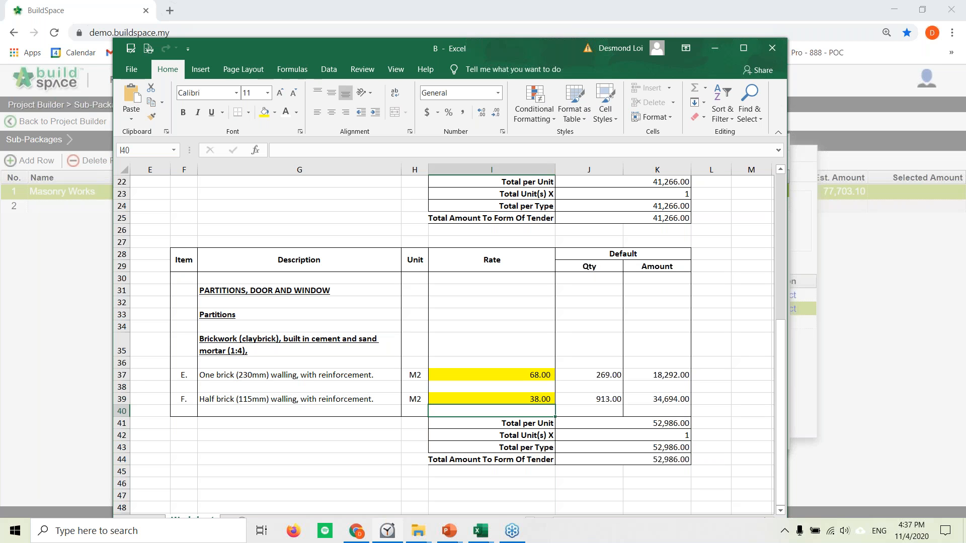
left_click(765, 52)
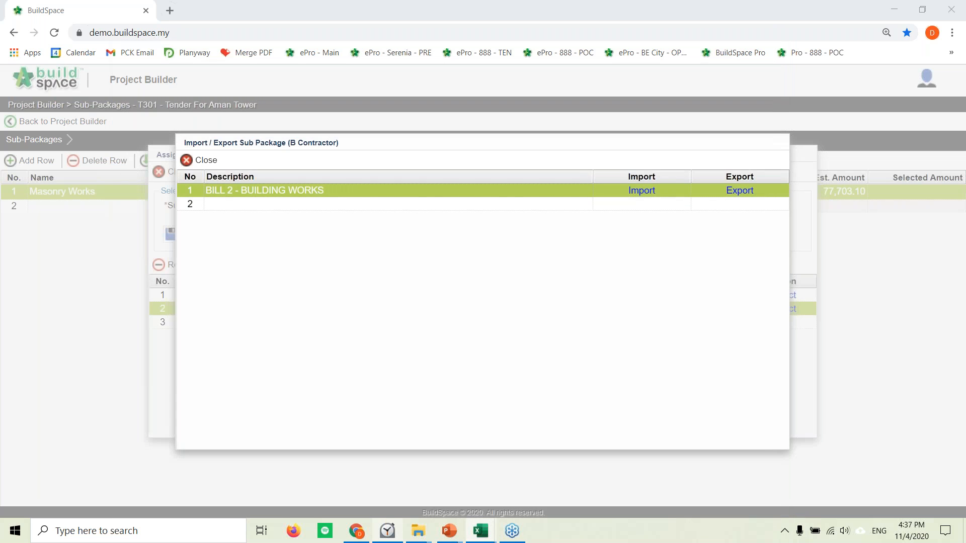
Import the B Excel file from Downloads as B Contractor's Bill 2 rates, and close the import/export window.
left_click(642, 191)
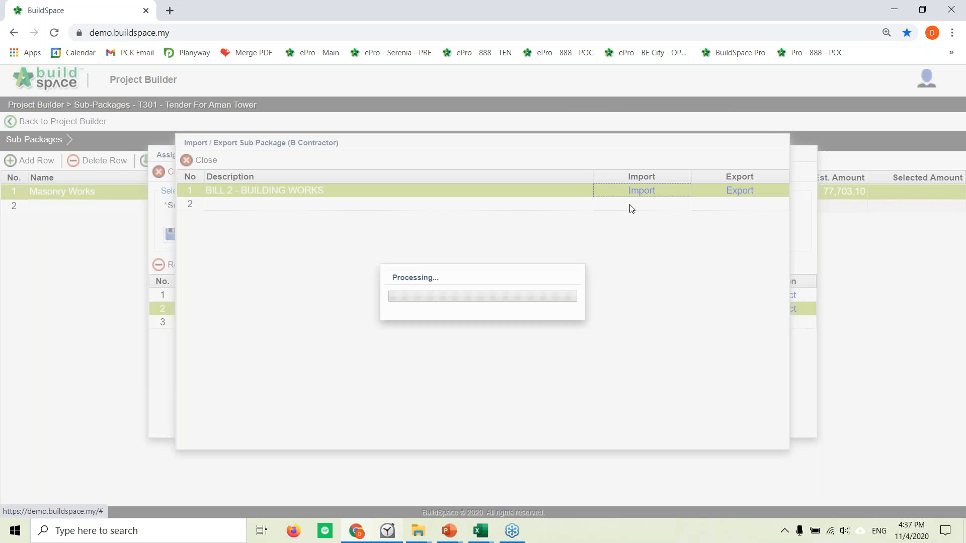
left_click(383, 307)
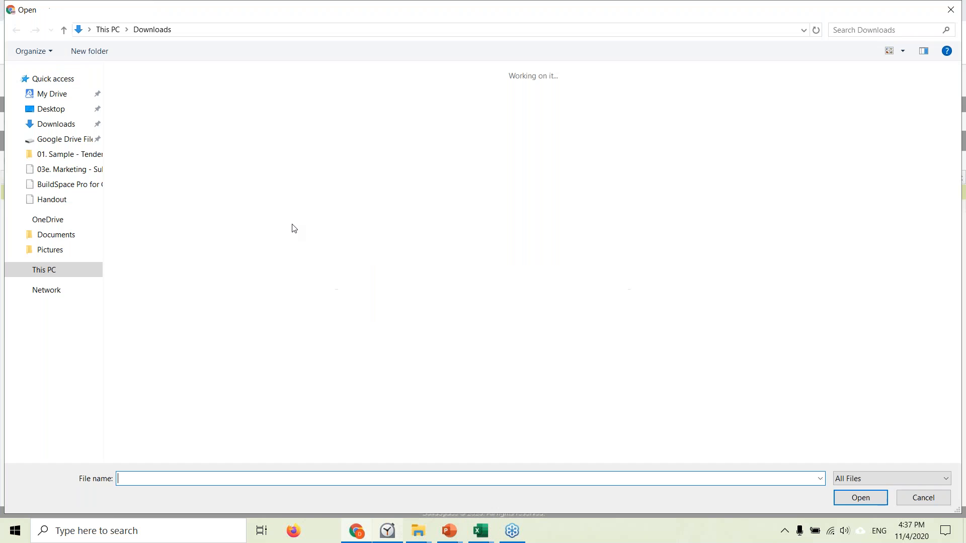
left_click(126, 103)
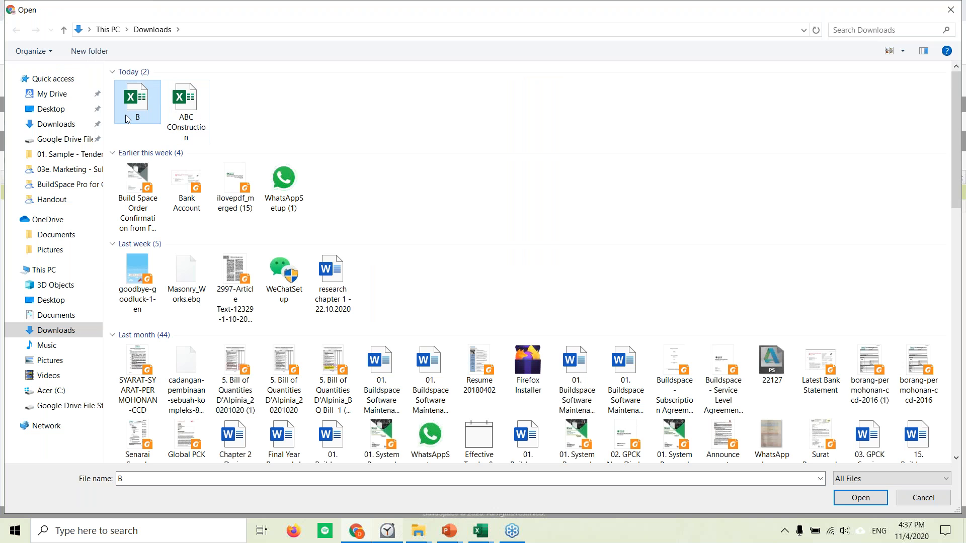
left_click(859, 497)
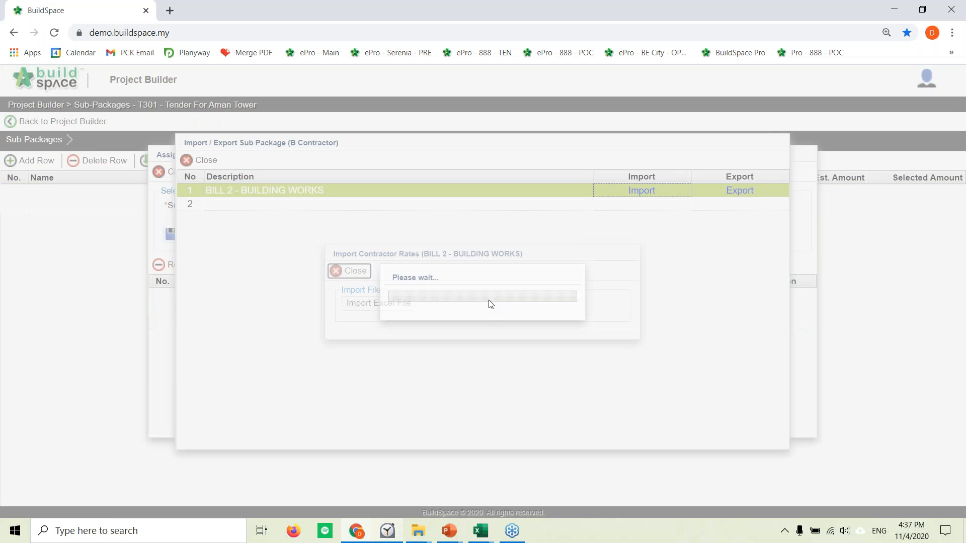
left_click(214, 161)
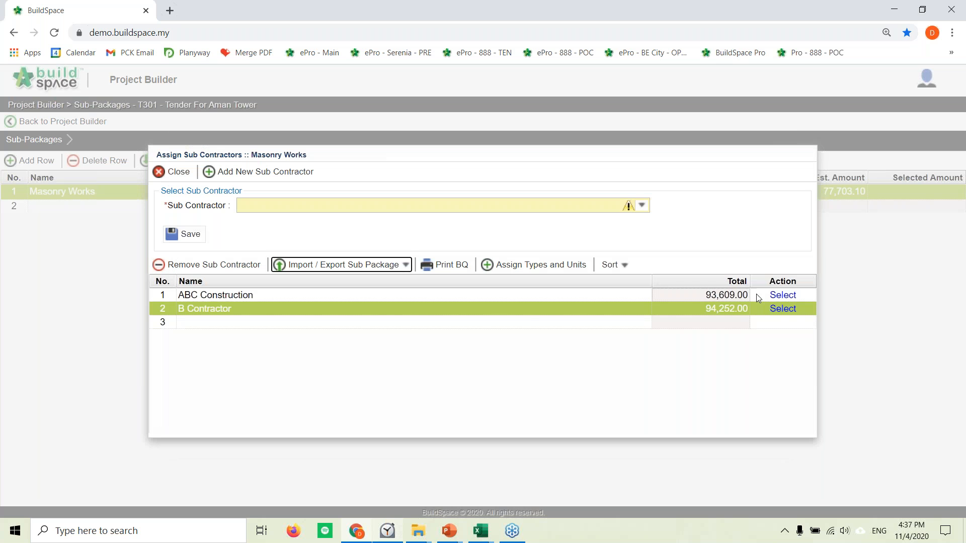
Leave the sub contractor assignment and compare both contractors' rates in Masonry Works, Bill 2, under External Walls, Doors and Windows.
left_click(729, 321)
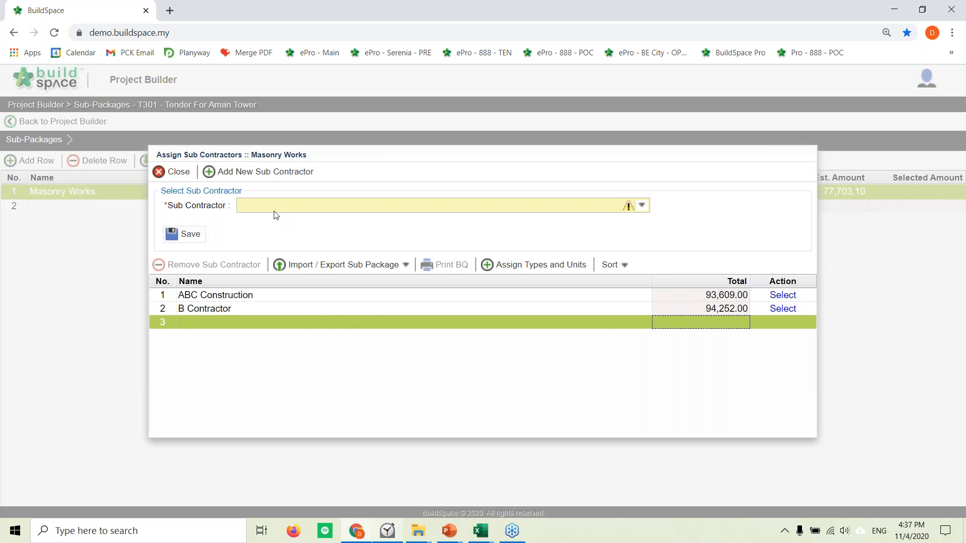
left_click(174, 174)
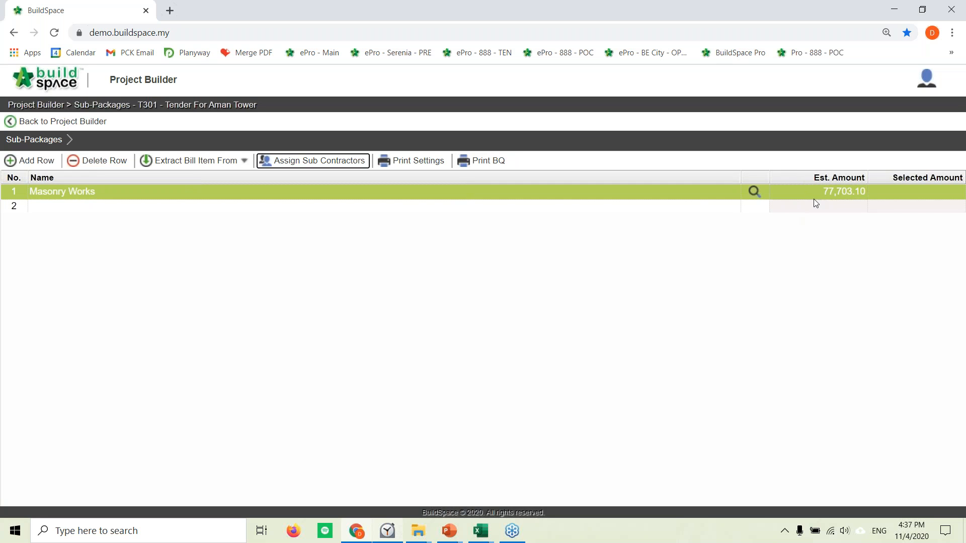
double_click(339, 192)
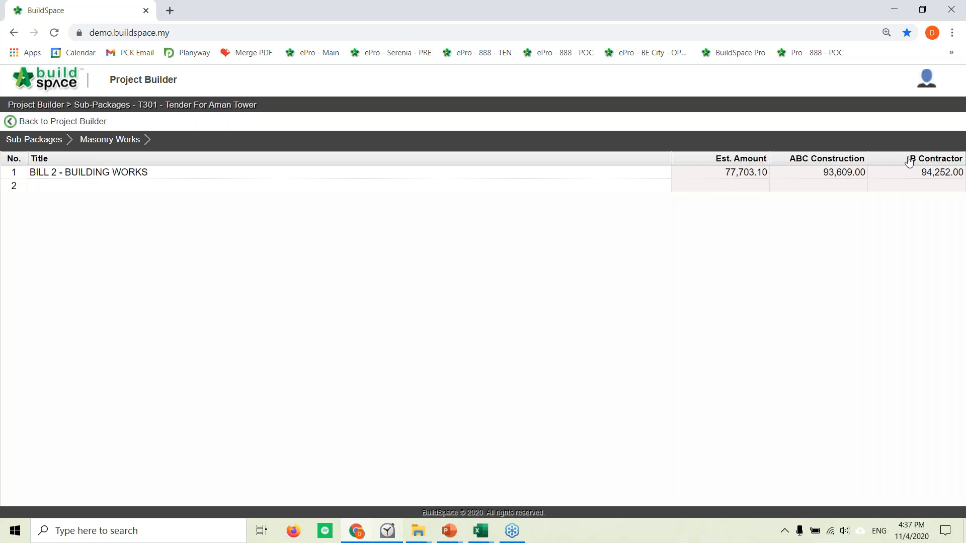
left_click(370, 176)
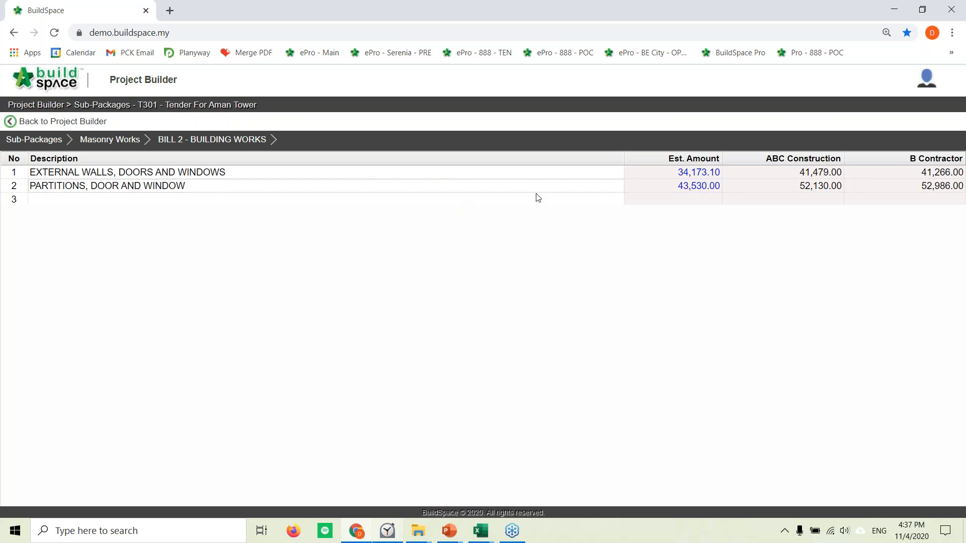
left_click(235, 176)
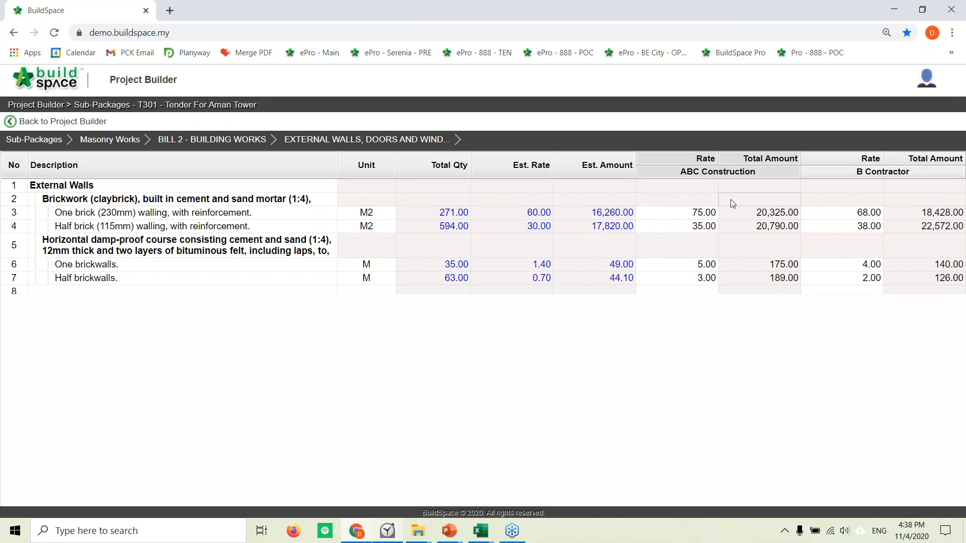
Open ABC Construction's rate for the one brick (230mm) walling for editing, and close it without entering a new value.
key("alt+Tab")
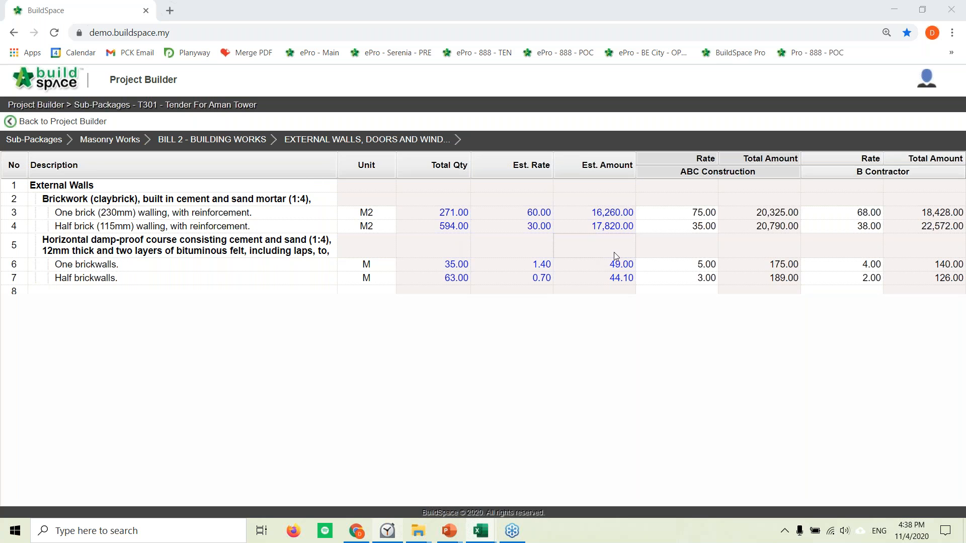
left_click(707, 214)
key("Return")
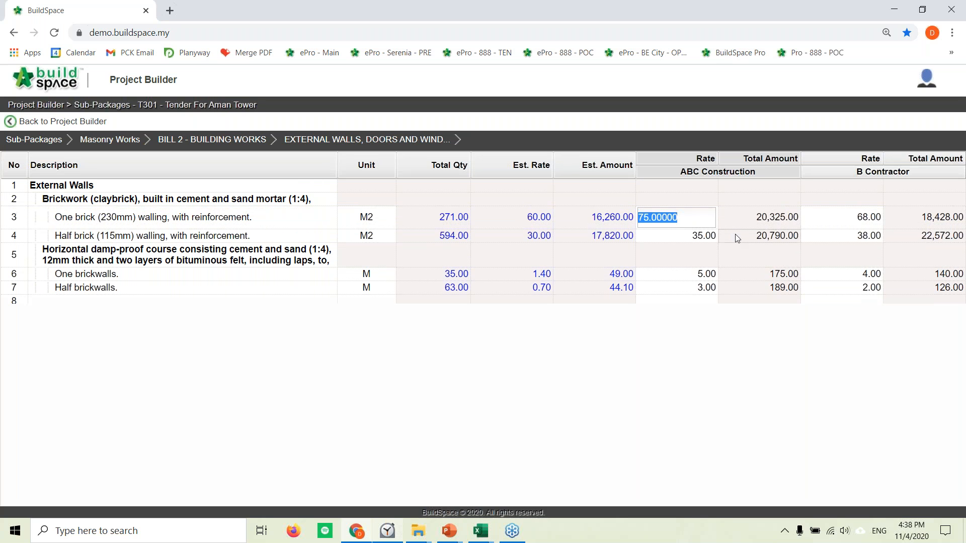
left_click_drag(693, 217, 658, 217)
left_click(687, 216)
double_click(660, 217)
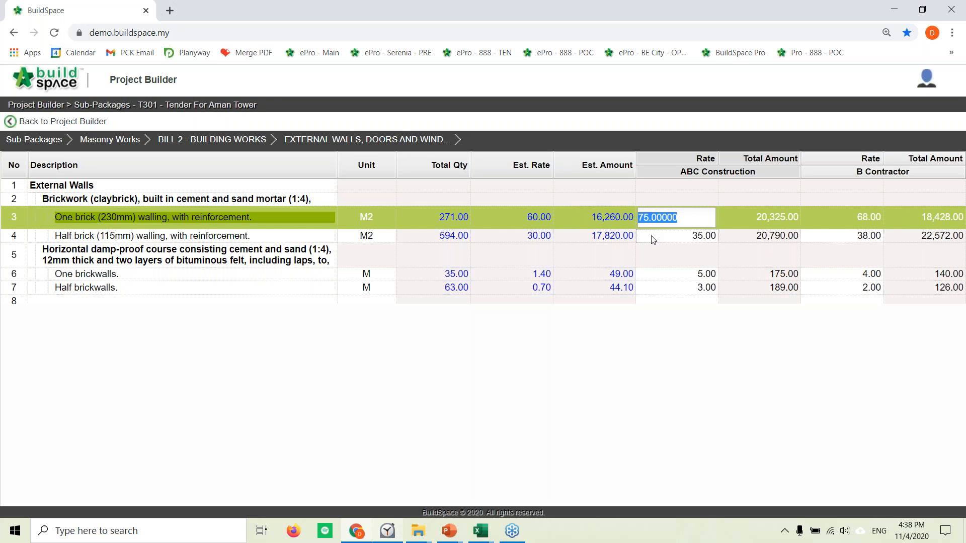
key("Return")
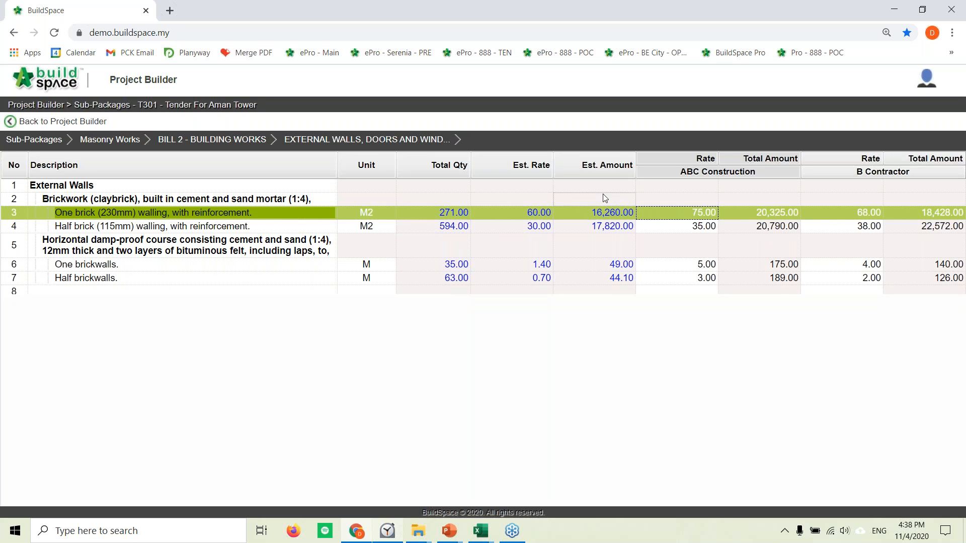
key("alt+Tab")
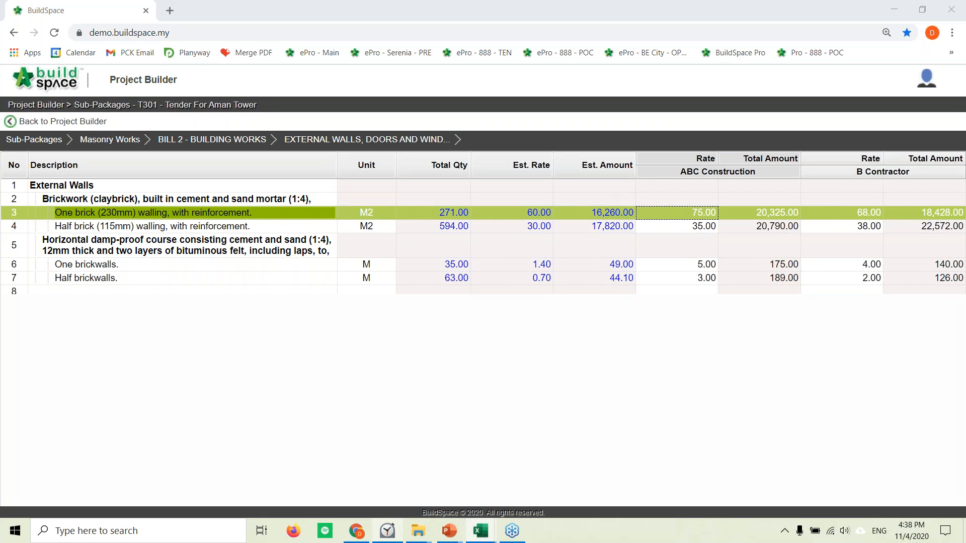
Return to the T301 project breakdown and open the Project Analyzer's Resource Analysis.
left_click(50, 122)
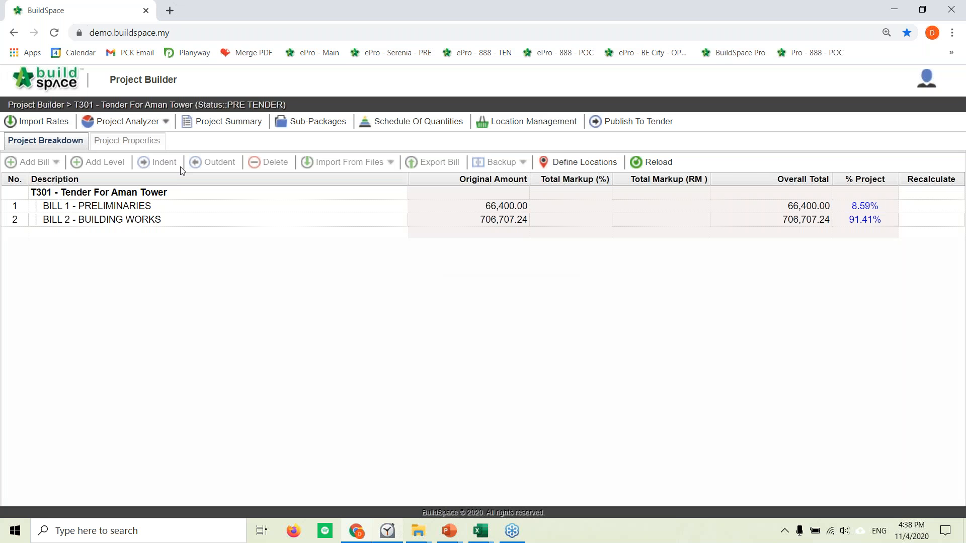
key("alt+Tab")
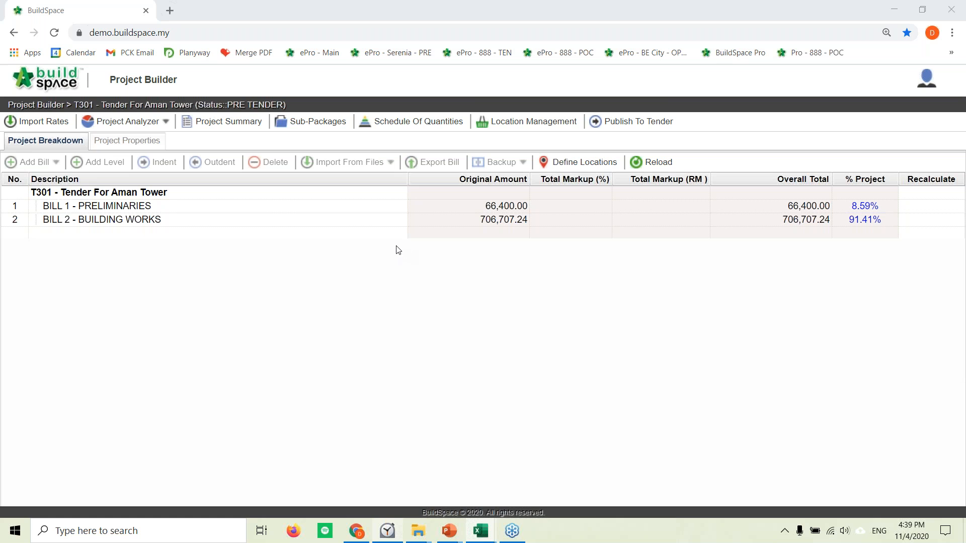
left_click(147, 122)
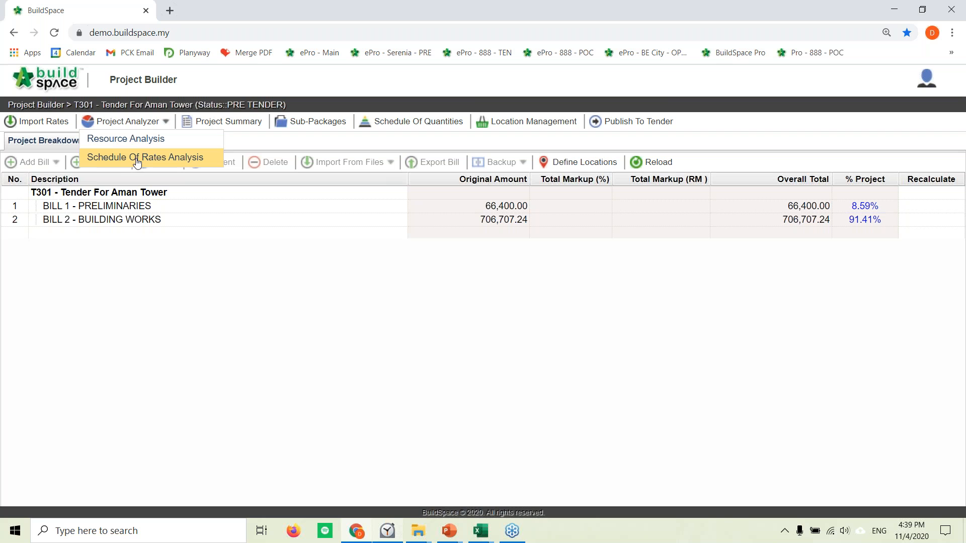
left_click(119, 144)
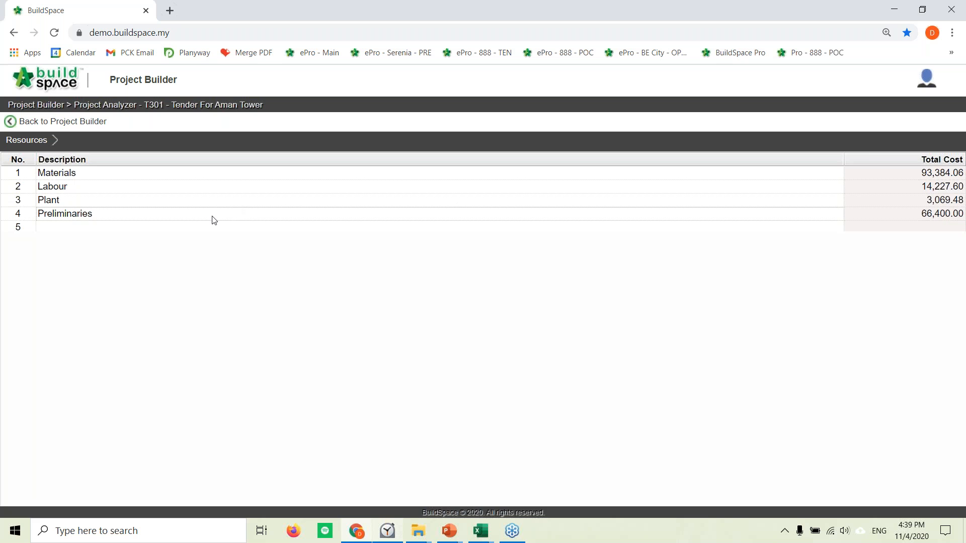
In the Materials resources under Concrete, set the wastage of Vibrated Reinforced Concrete Grade 25 to 7% and Grade 30 to 10%.
double_click(67, 175)
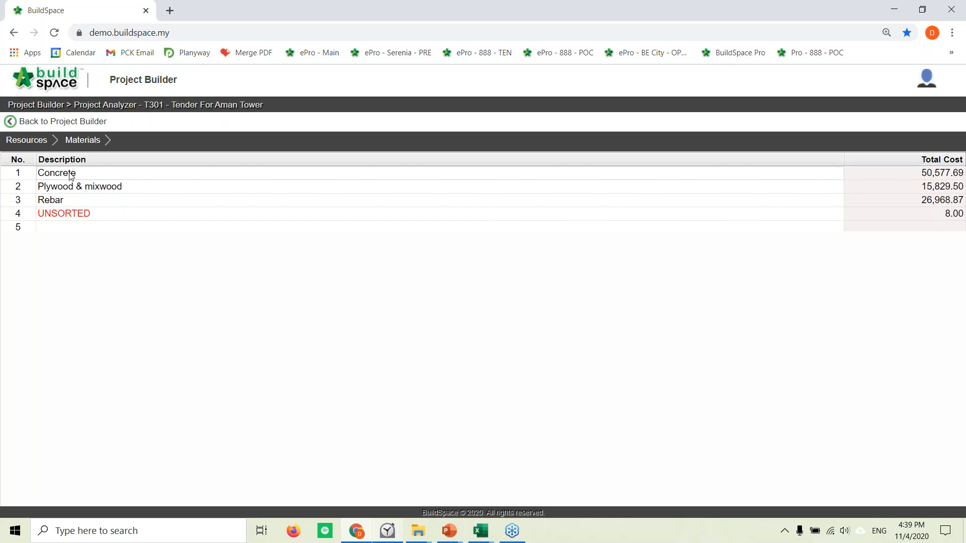
double_click(71, 175)
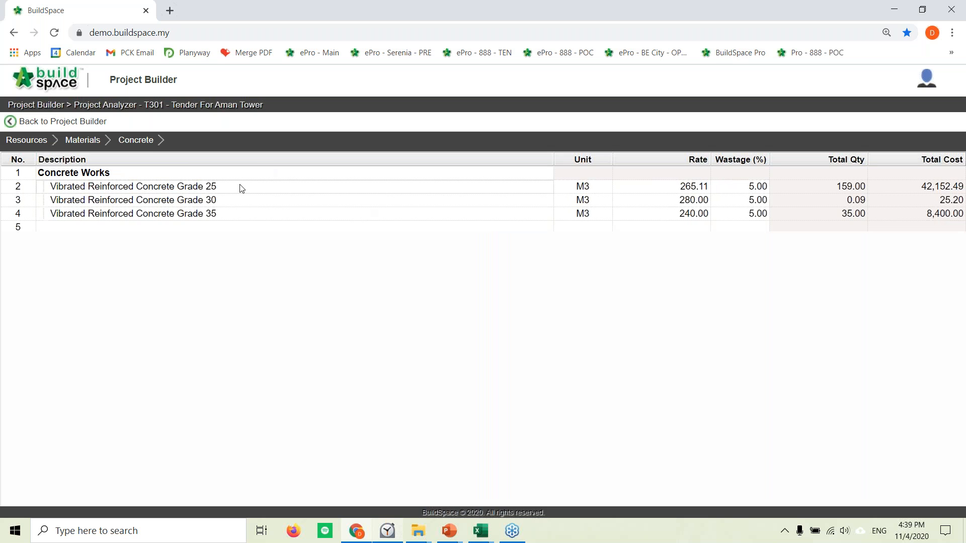
left_click(743, 188)
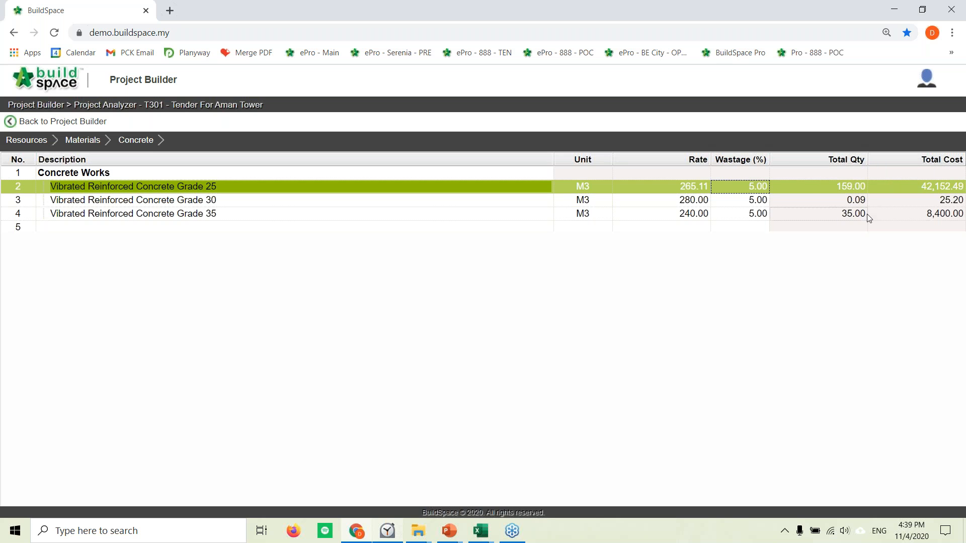
double_click(756, 186)
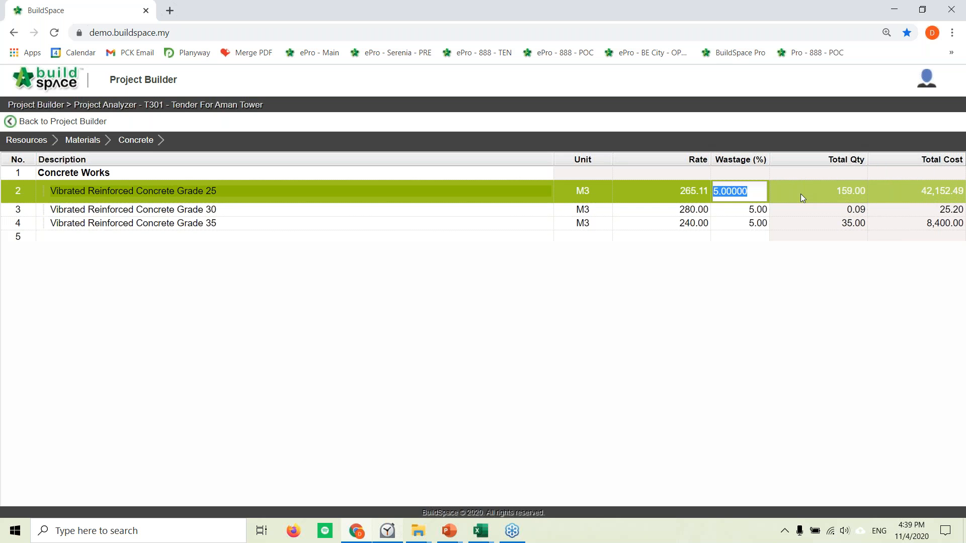
type("7")
key("Return")
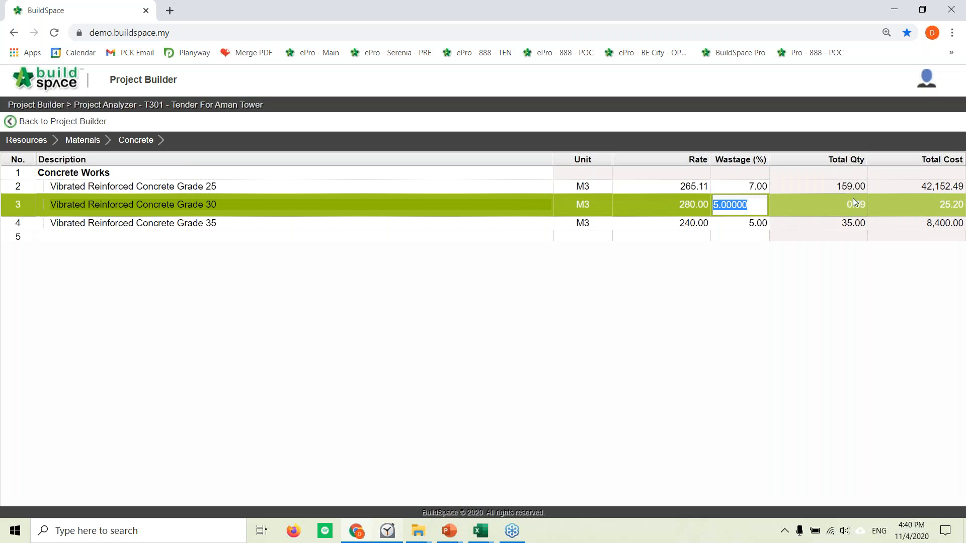
type("10")
key("Return")
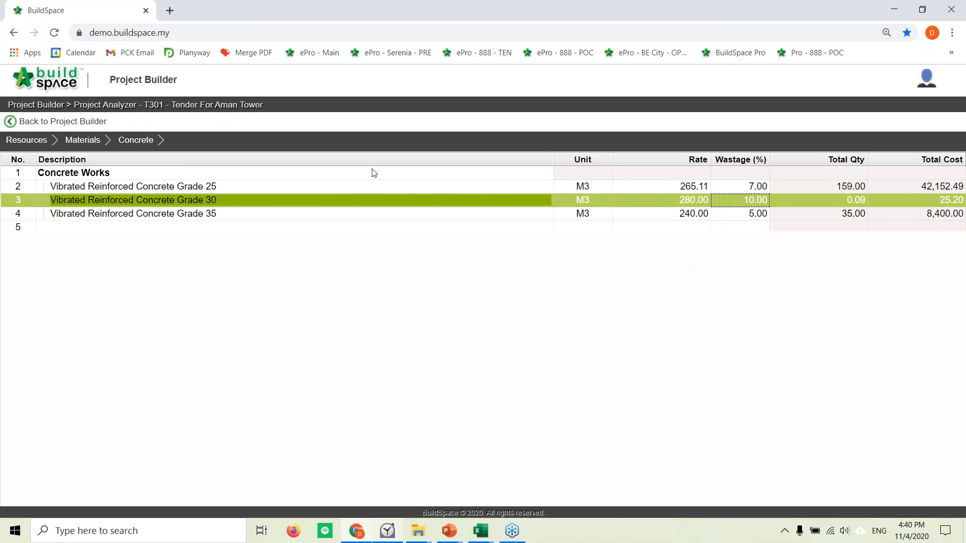
Examine the bill items using Vibrated Reinforced Concrete Grade 25 and the unsorted resources under Preliminaries.
double_click(307, 190)
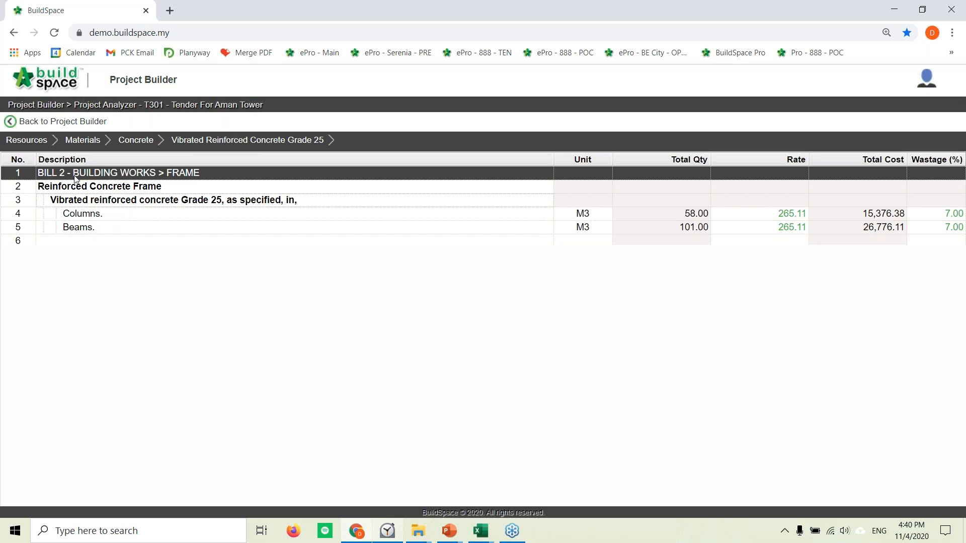
left_click(86, 144)
left_click(30, 143)
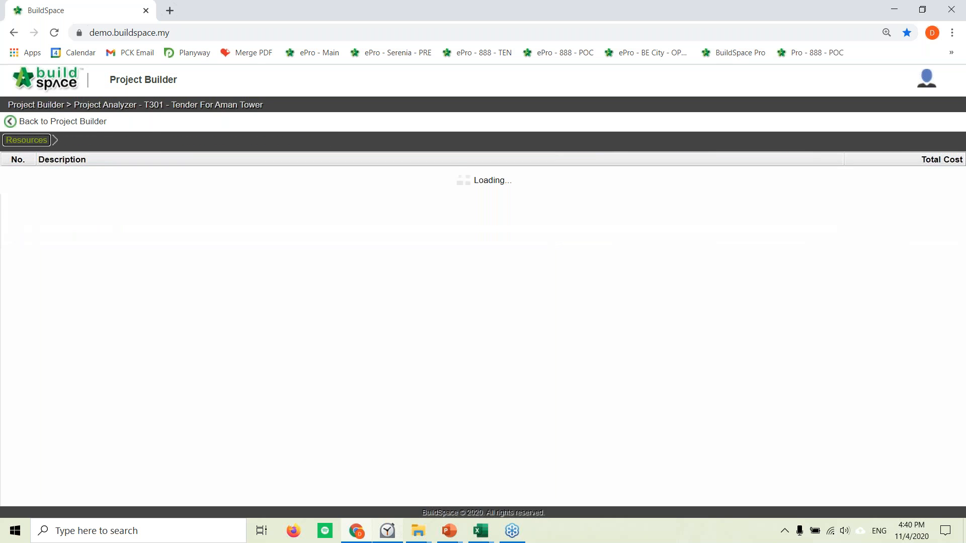
double_click(63, 213)
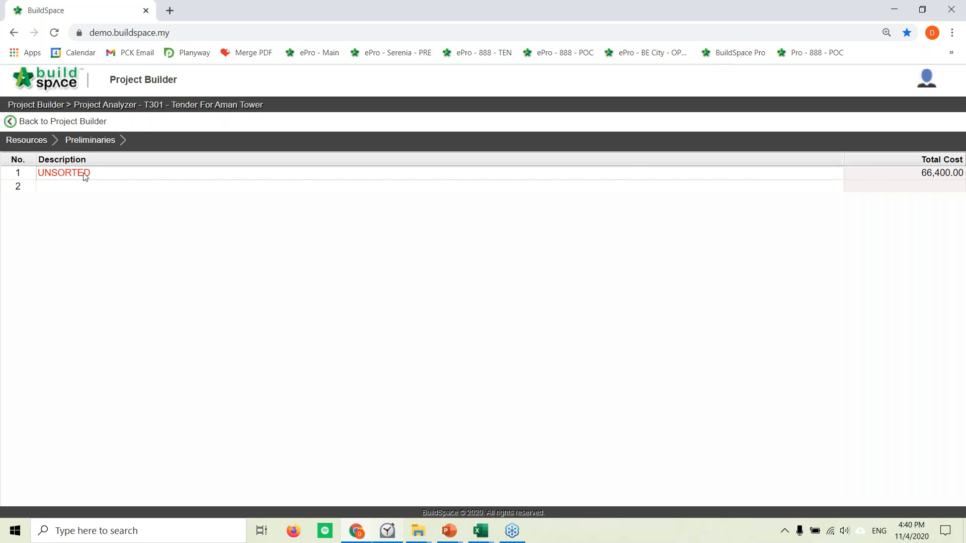
double_click(84, 173)
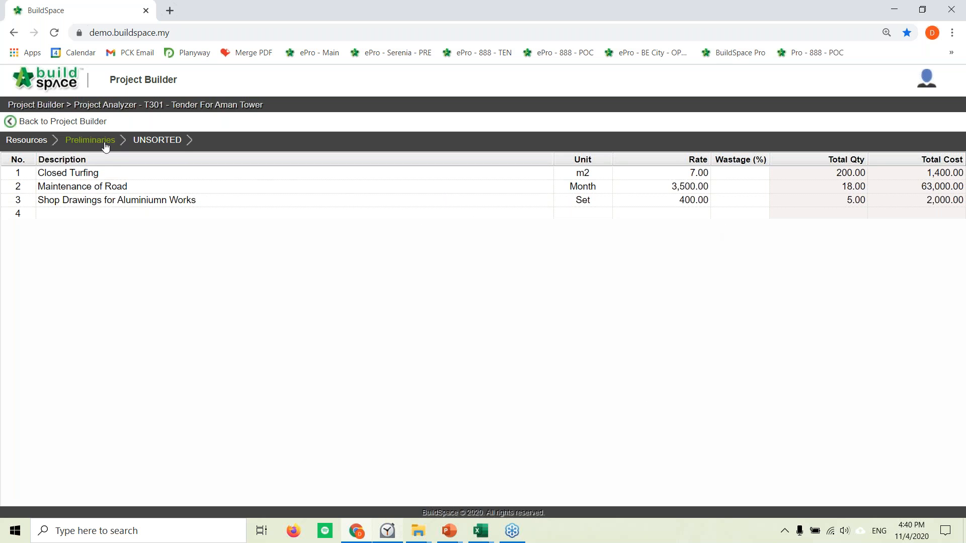
Return to the project breakdown and recalculate BILL 2 - BUILDING WORKS at the bill items, bill elements and bills levels.
left_click(15, 121)
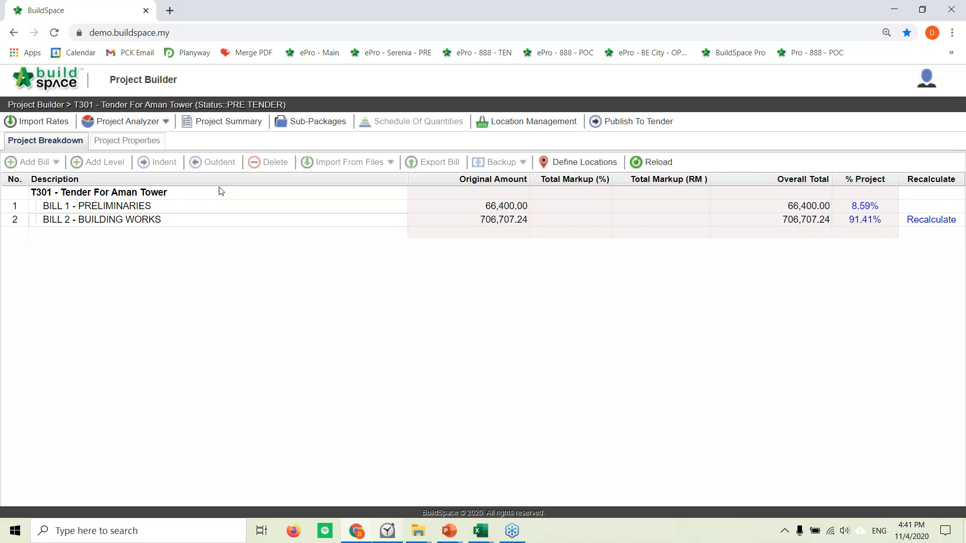
left_click(932, 220)
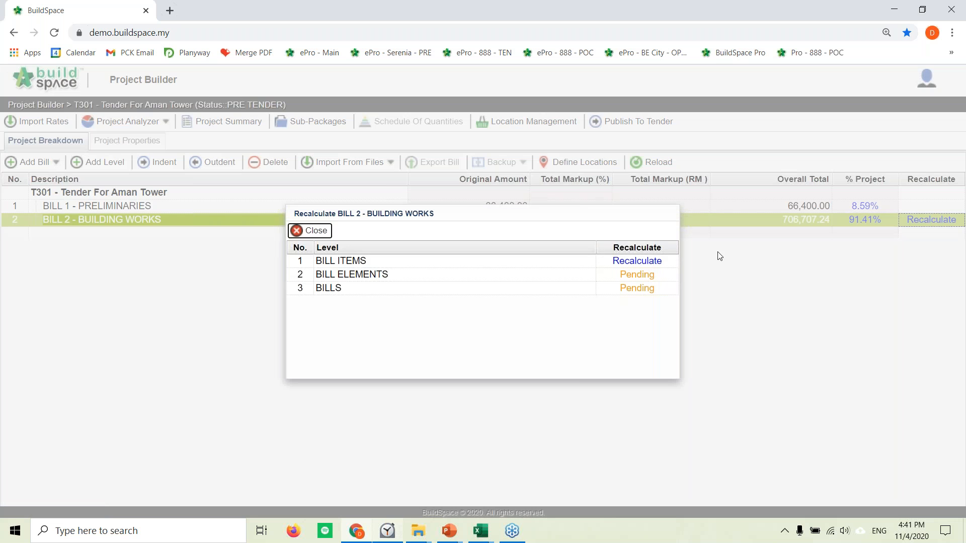
left_click(639, 261)
left_click(637, 274)
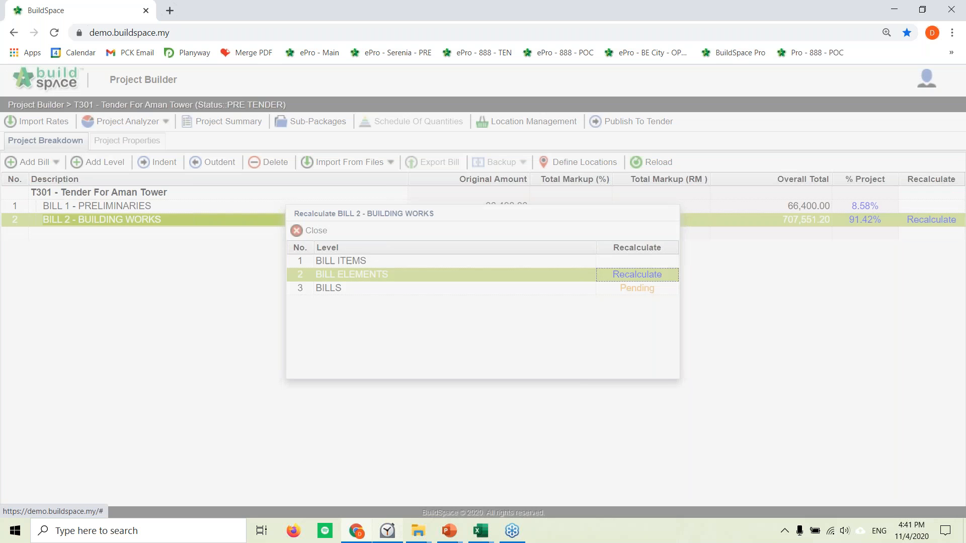
left_click(647, 288)
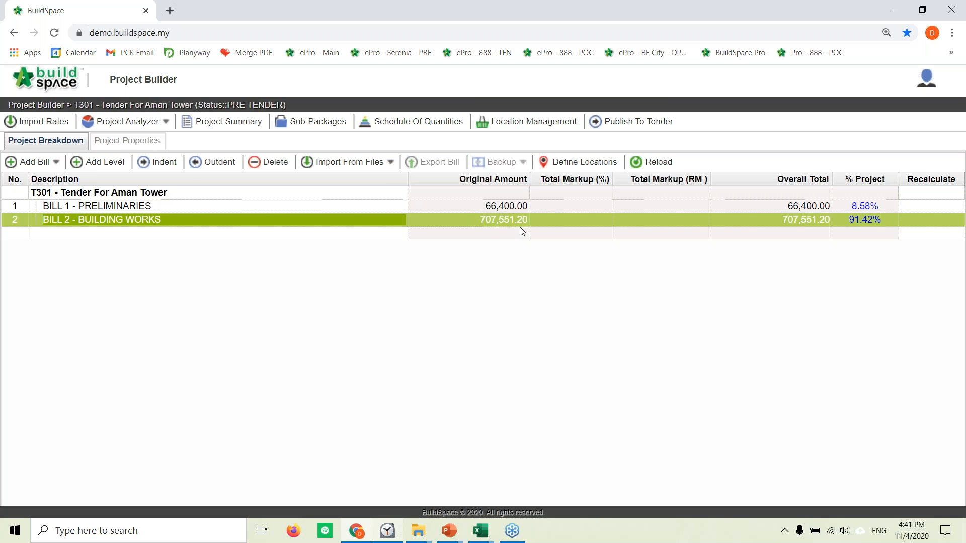
Open the Project Analyzer's Schedule Of Rates Analysis and go to Vibrated Reinforced Concrete under Master Rates.
left_click(113, 122)
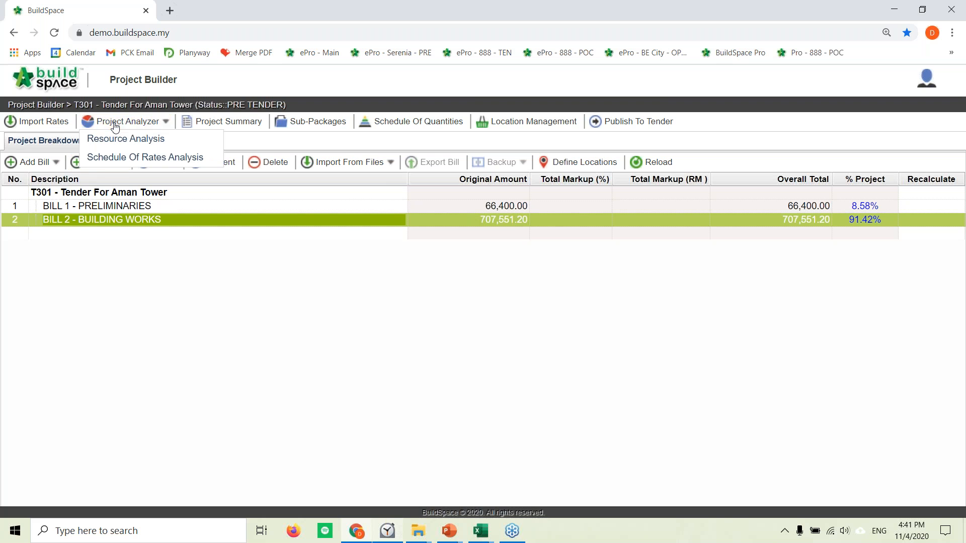
left_click(109, 160)
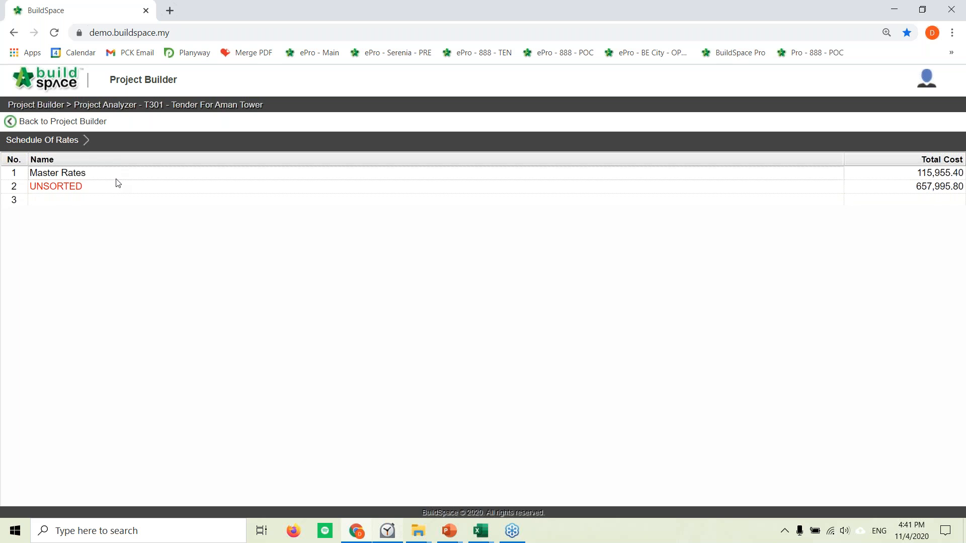
double_click(117, 177)
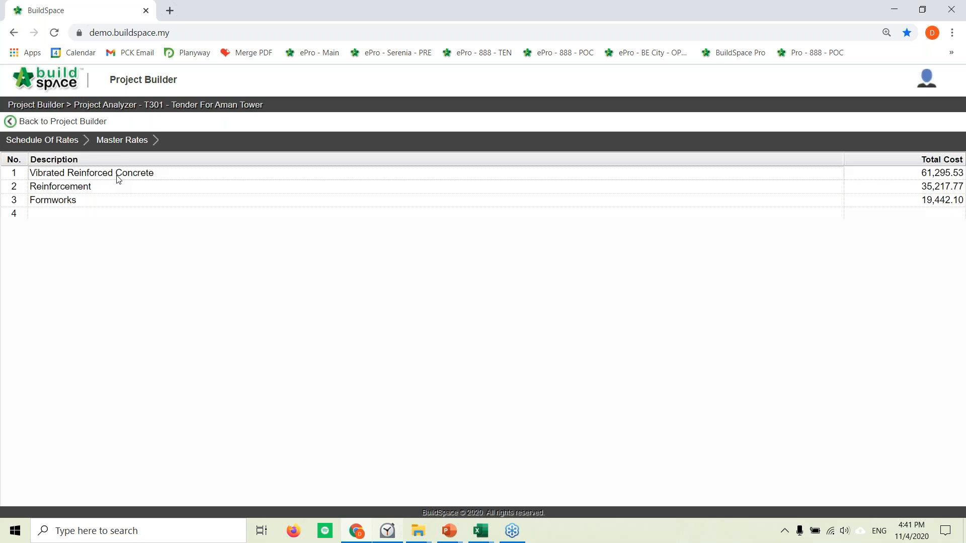
double_click(118, 177)
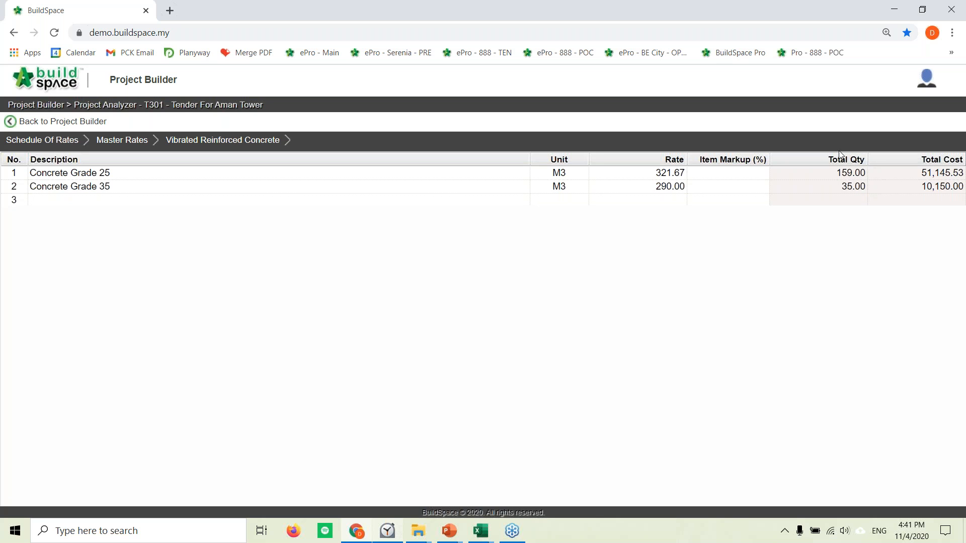
Set the item markup to 10% for both Concrete Grade 25 and Concrete Grade 35.
double_click(744, 179)
type("7")
key("BackSpace")
type("10")
key("Return")
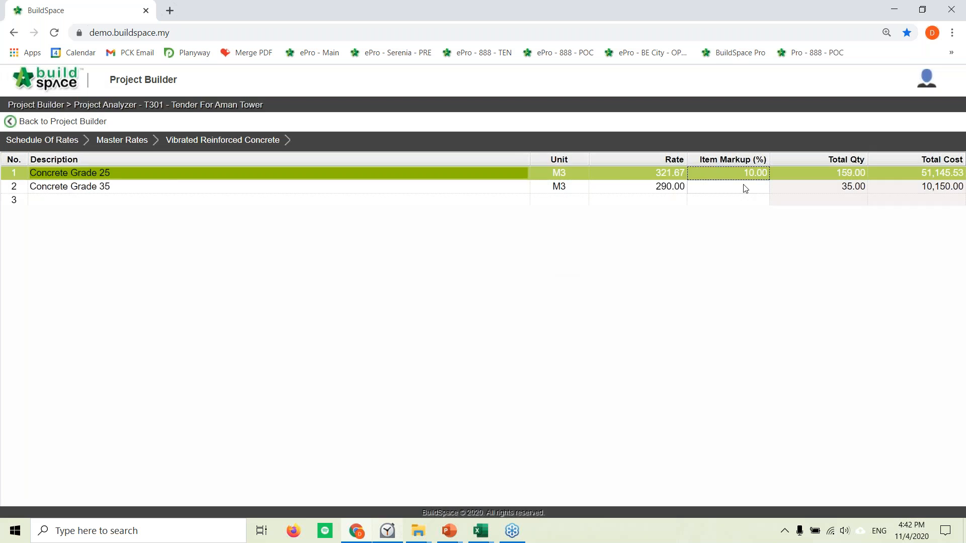
double_click(743, 186)
type("10")
key("Return")
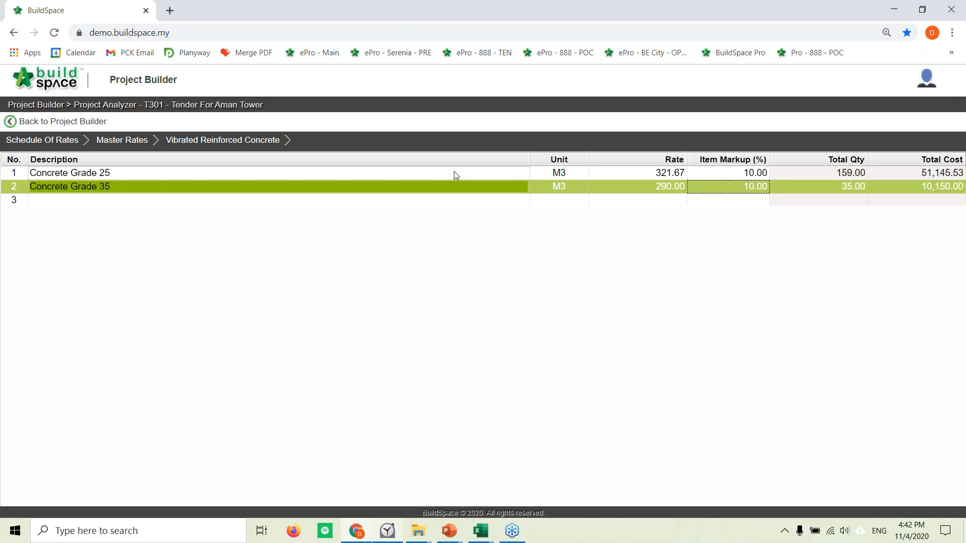
Leave the rates analysis and recalculate BILL 2 - BUILDING WORKS to apply the item markups.
left_click(62, 126)
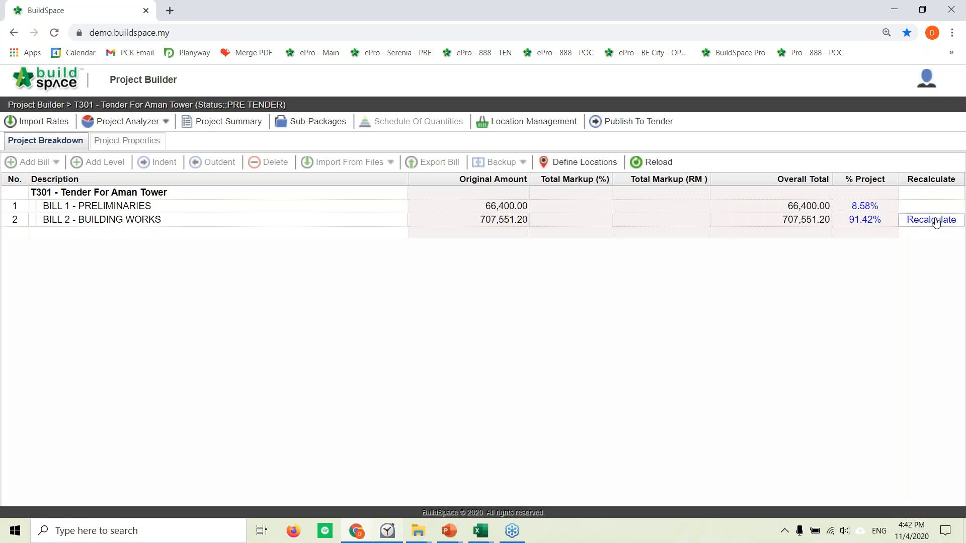
left_click(925, 221)
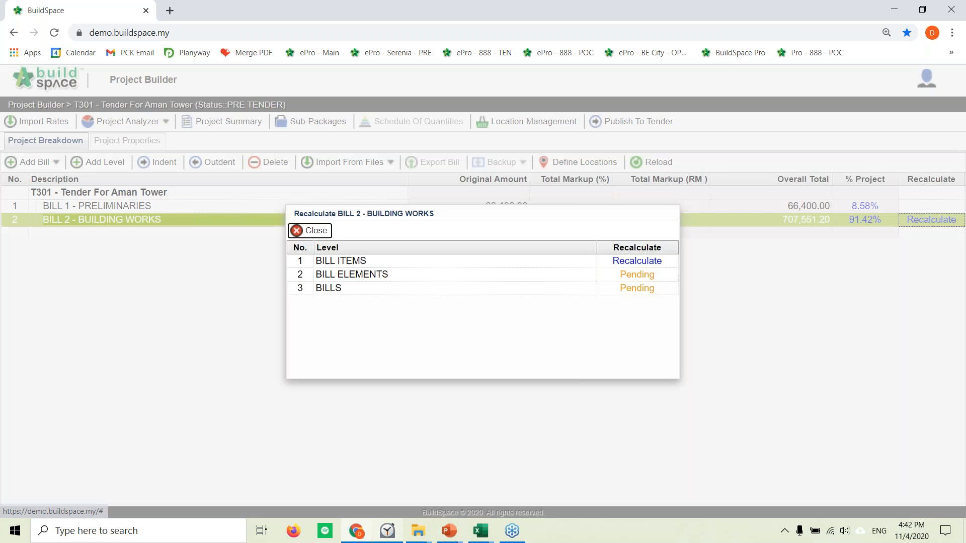
left_click(649, 262)
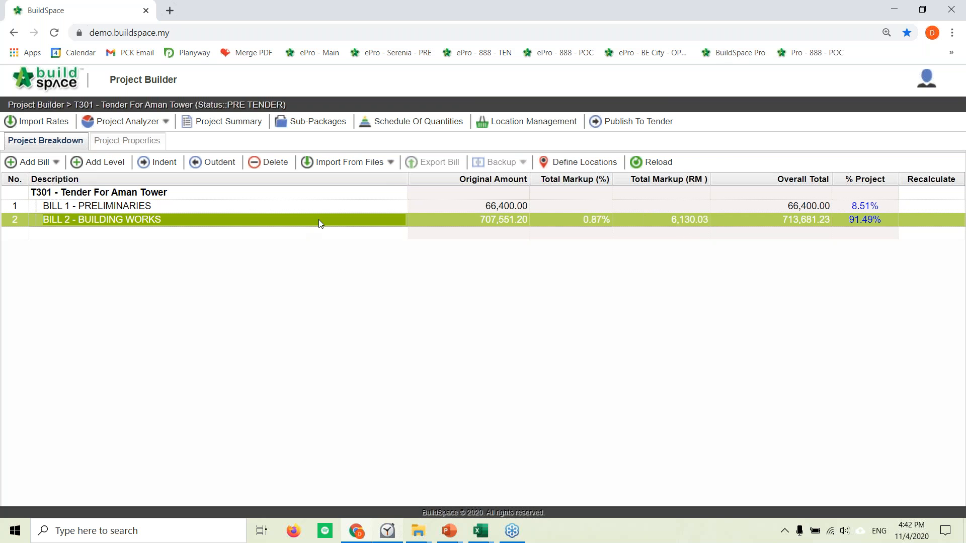
Open BILL 2 - BUILDING WORKS and set the element markup of FRAME and STRUCTURAL WALLS to 10%.
double_click(351, 218)
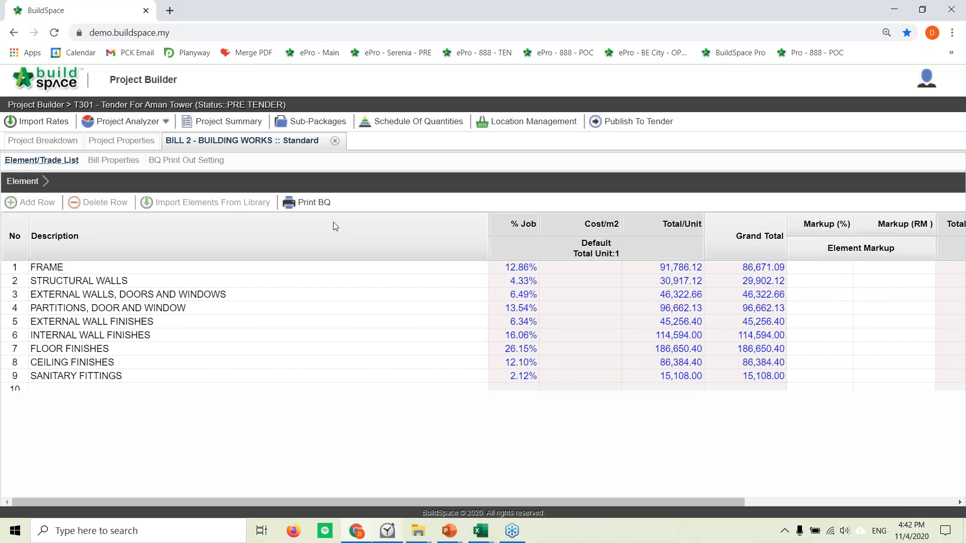
left_click(826, 267)
double_click(852, 271)
type("10")
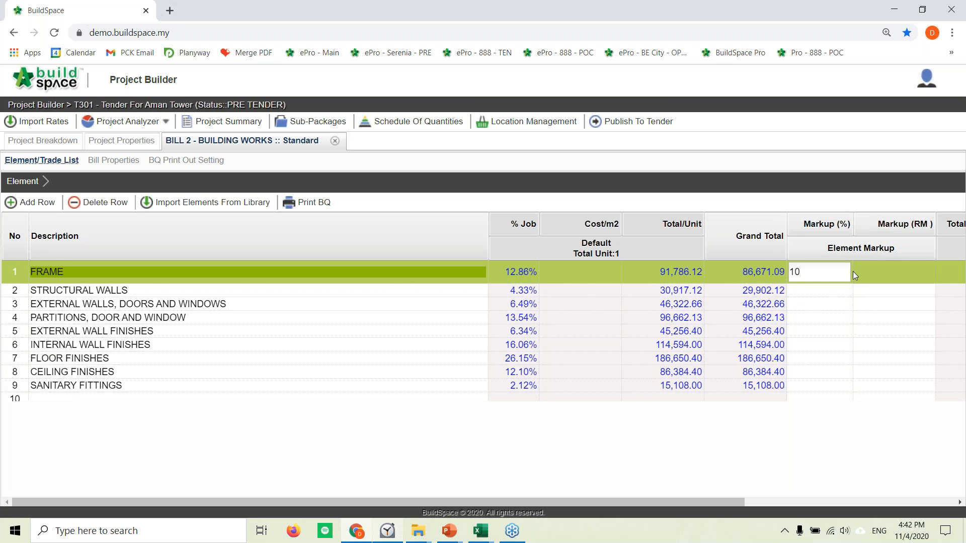
key("Return")
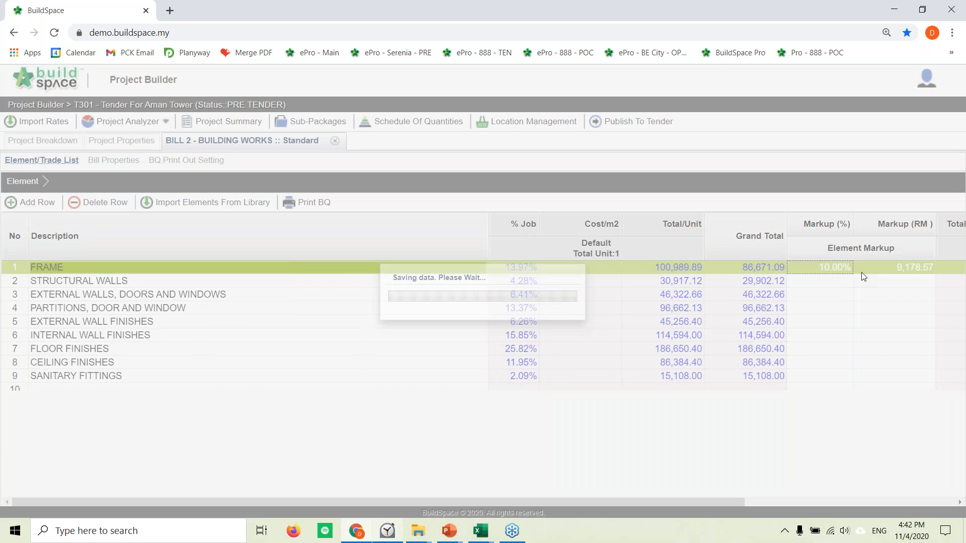
left_click(831, 281)
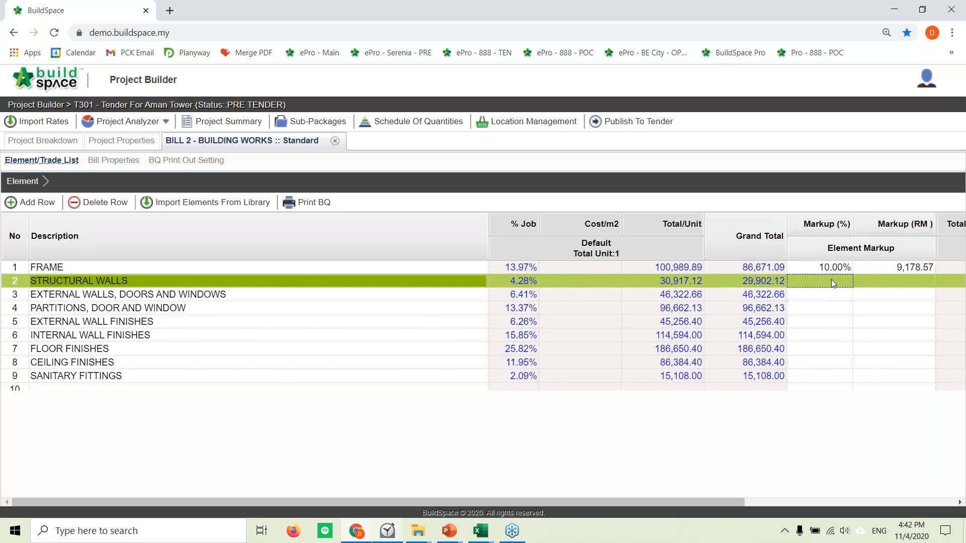
double_click(832, 280)
type("10")
key("Return")
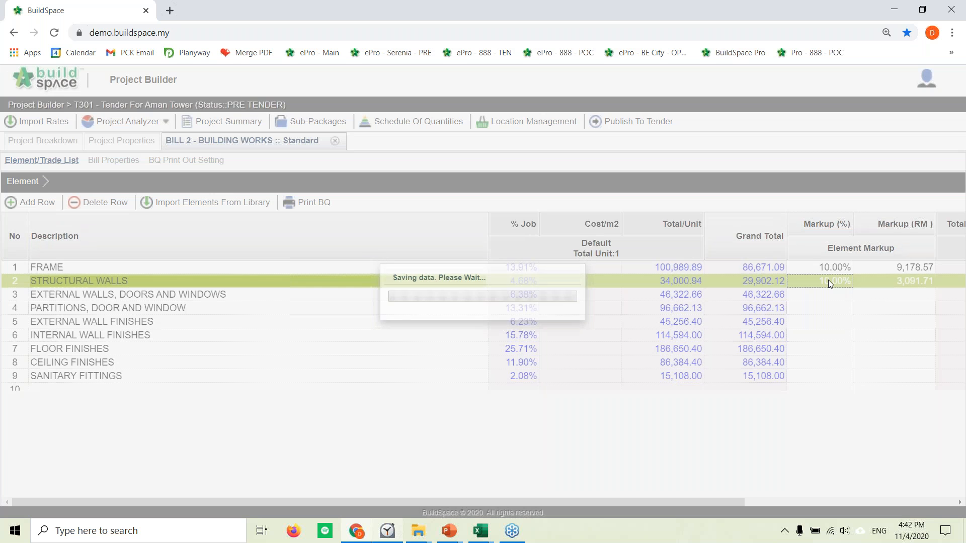
Set the element markup to 6% for EXTERNAL WALLS, DOORS AND WINDOWS and for PARTITIONS, DOOR AND WINDOW.
double_click(837, 293)
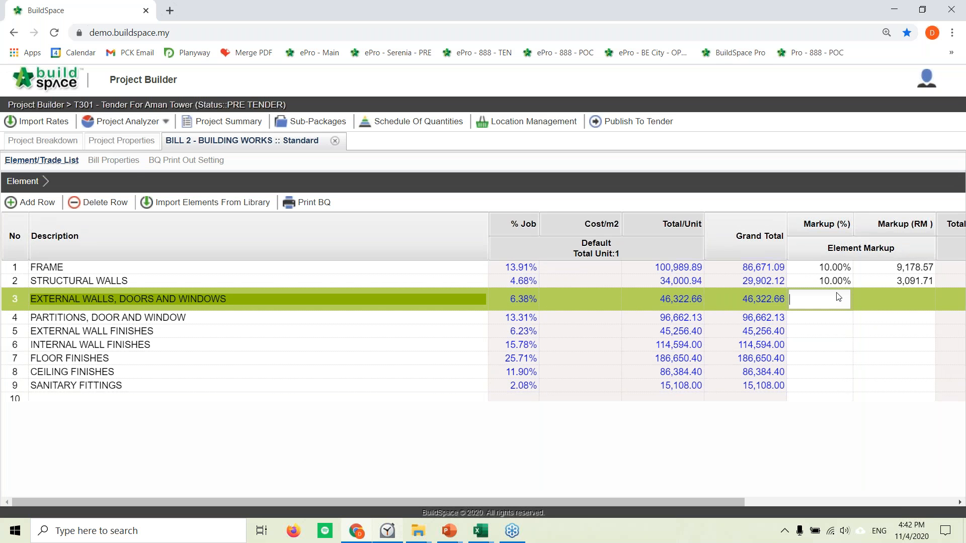
type("6")
key("Return")
double_click(843, 316)
type("6")
key("Return")
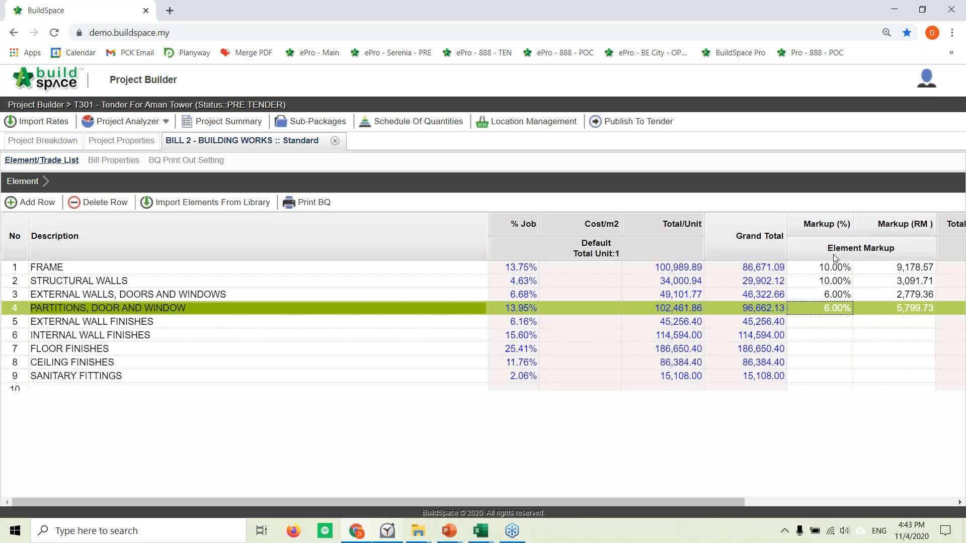
Open the FRAME element and examine its item markups, rates after markup and total markup percentages.
left_click(360, 270)
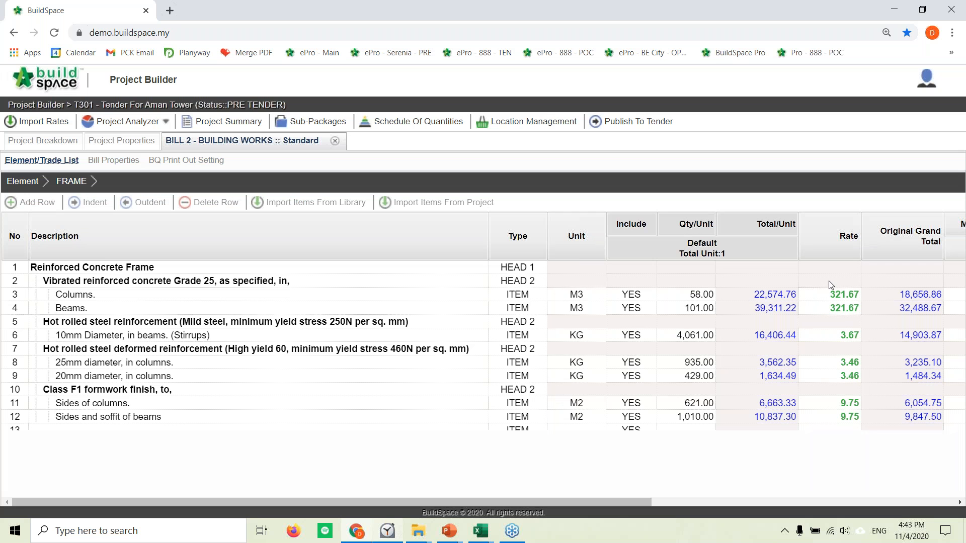
left_click_drag(607, 505, 824, 496)
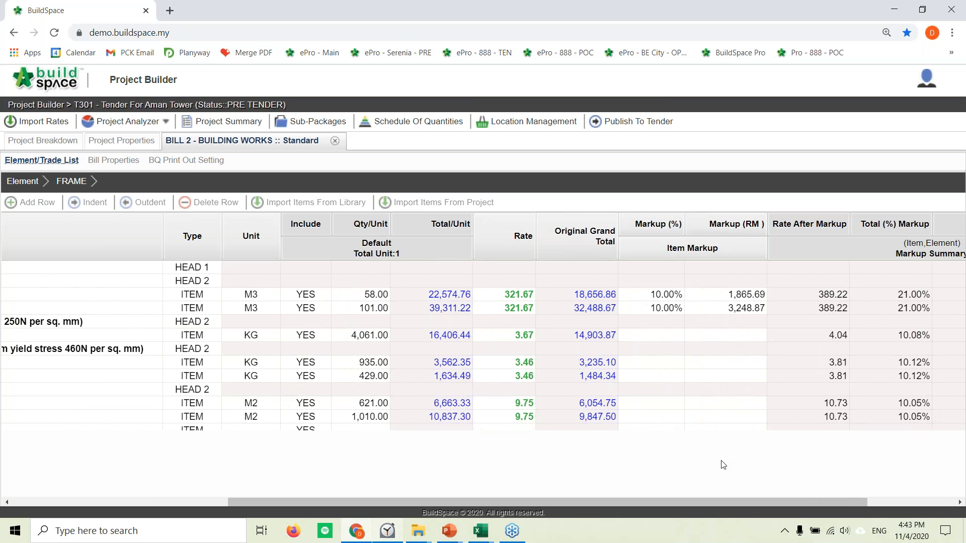
left_click(586, 392)
left_click(810, 297)
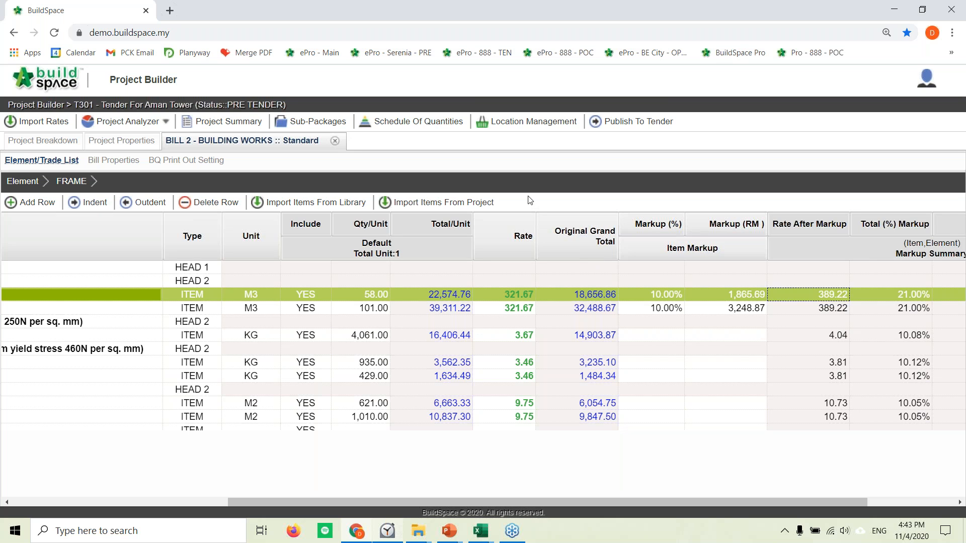
left_click(900, 9)
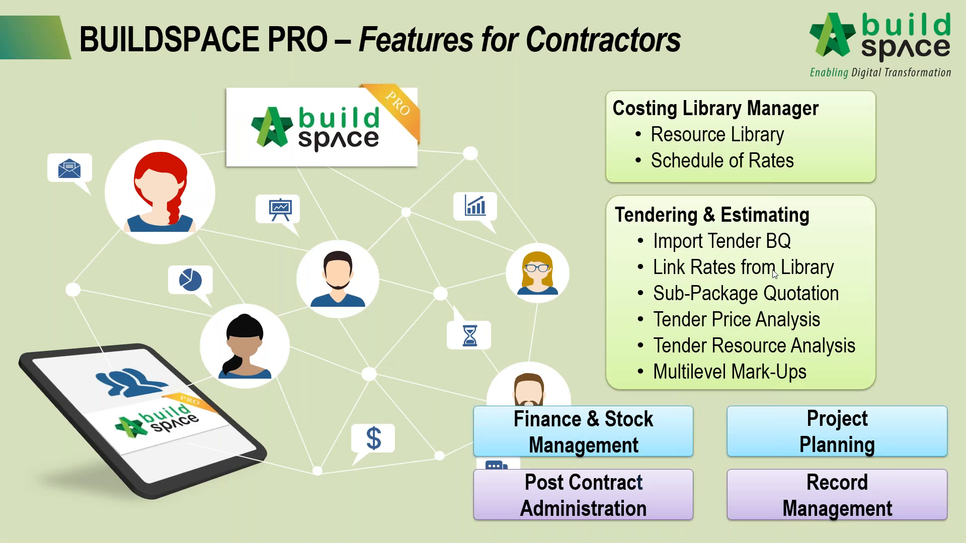
key("Right")
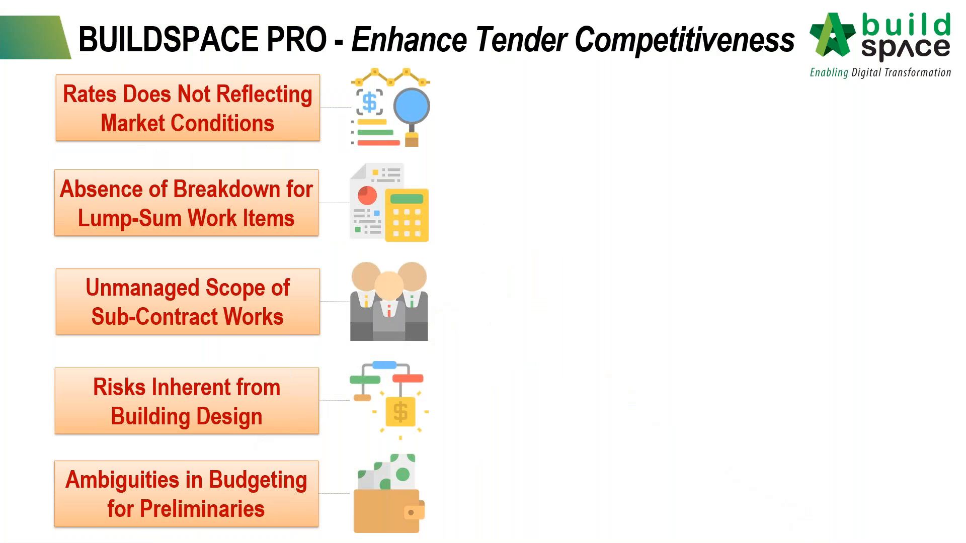